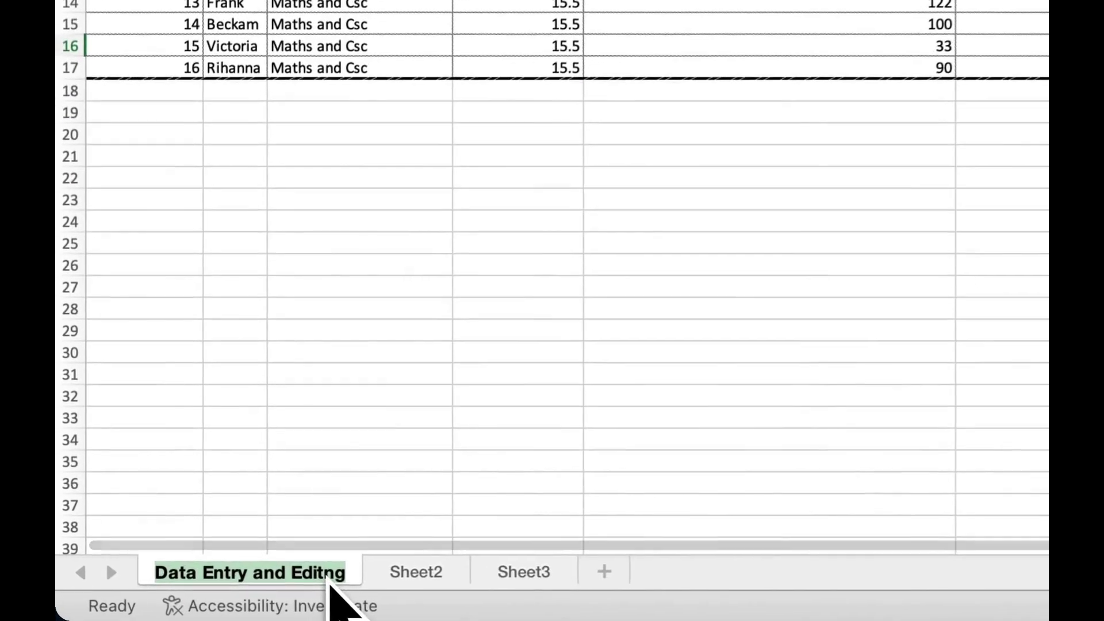
# Rename the first worksheet from Data Entry and Editng to "Data Analysis"
pyautogui.press('Right')
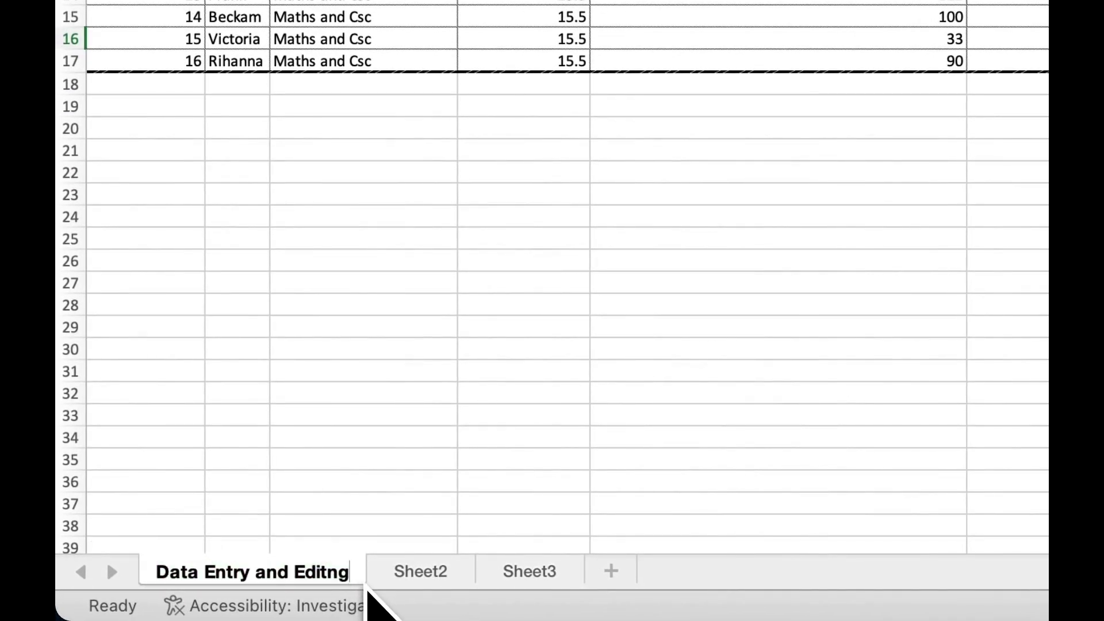
pyautogui.press('BackSpace')
pyautogui.press('BackSpace')
pyautogui.press('BackSpace')
pyautogui.press('BackSpace')
pyautogui.press('BackSpace')
pyautogui.press('BackSpace')
pyautogui.press('BackSpace')
pyautogui.press('BackSpace')
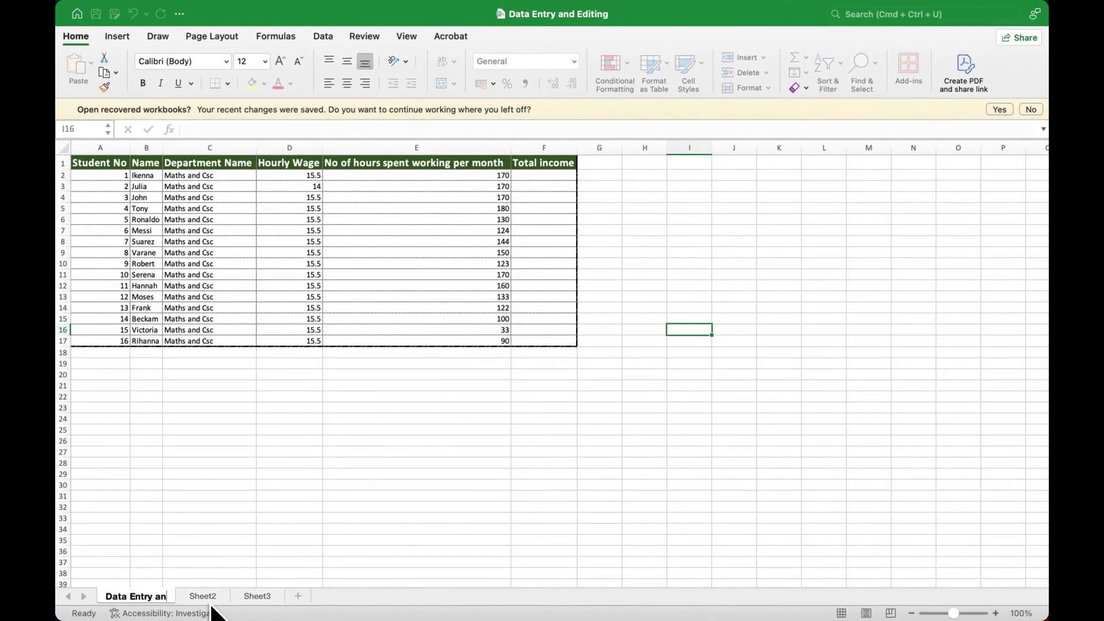
pyautogui.press('BackSpace')
pyautogui.press('BackSpace')
pyautogui.press('BackSpace')
pyautogui.press('BackSpace')
pyautogui.press('BackSpace')
pyautogui.press('BackSpace')
pyautogui.press('BackSpace')
pyautogui.press('BackSpace')
pyautogui.write('Any')
pyautogui.press('BackSpace')
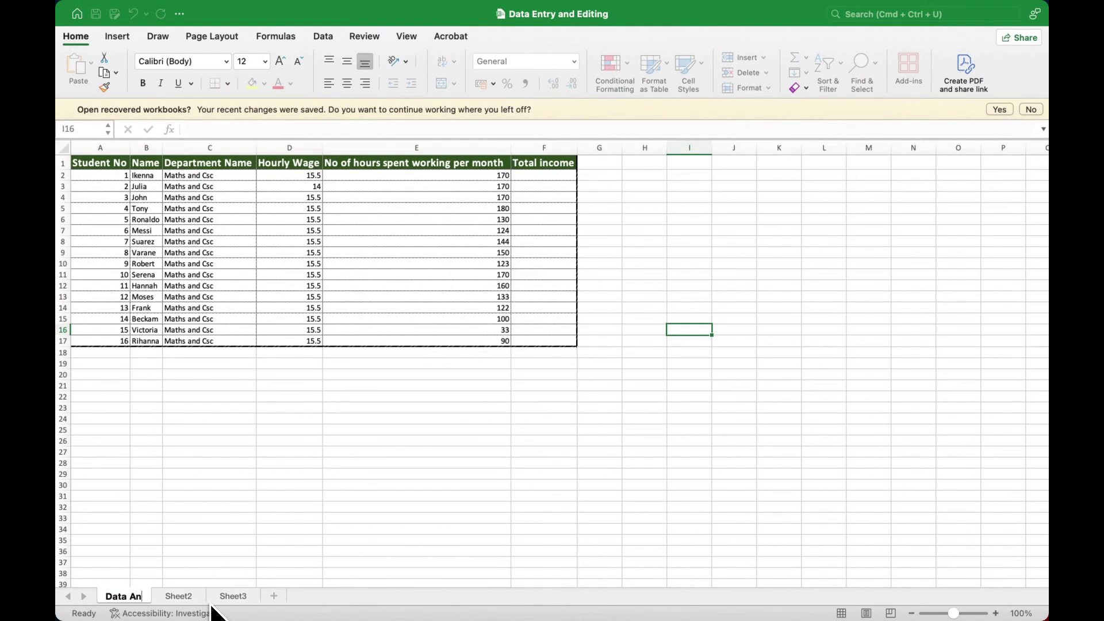
pyautogui.write('alysis')
pyautogui.press('Return')
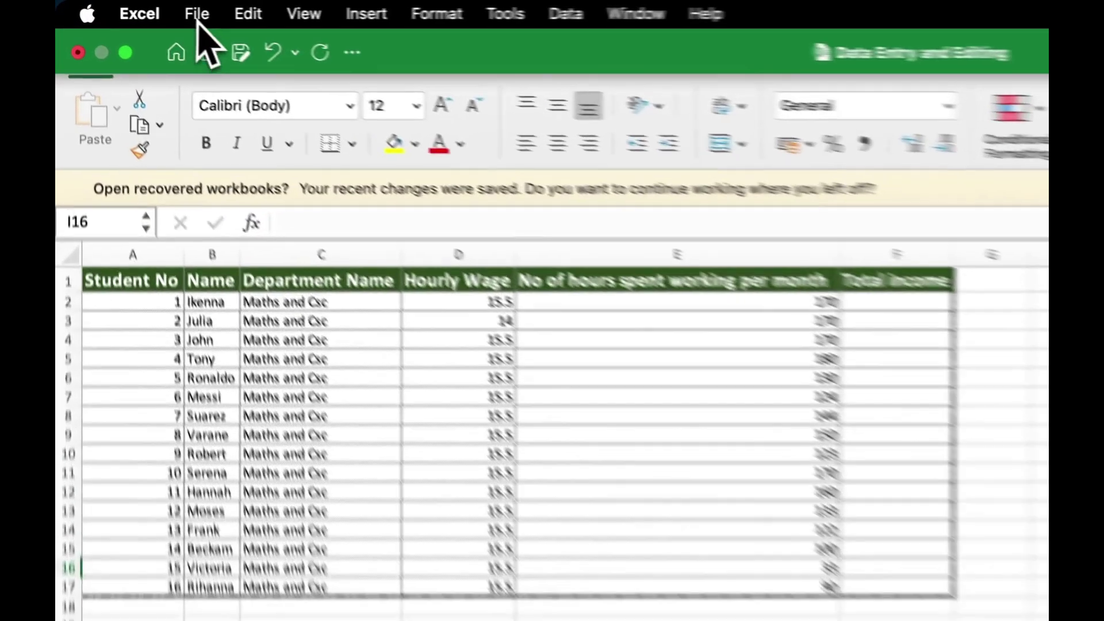
# Save the workbook under the new name "Data Analysis" in the Excel Sheet folder
pyautogui.click(138, 7)
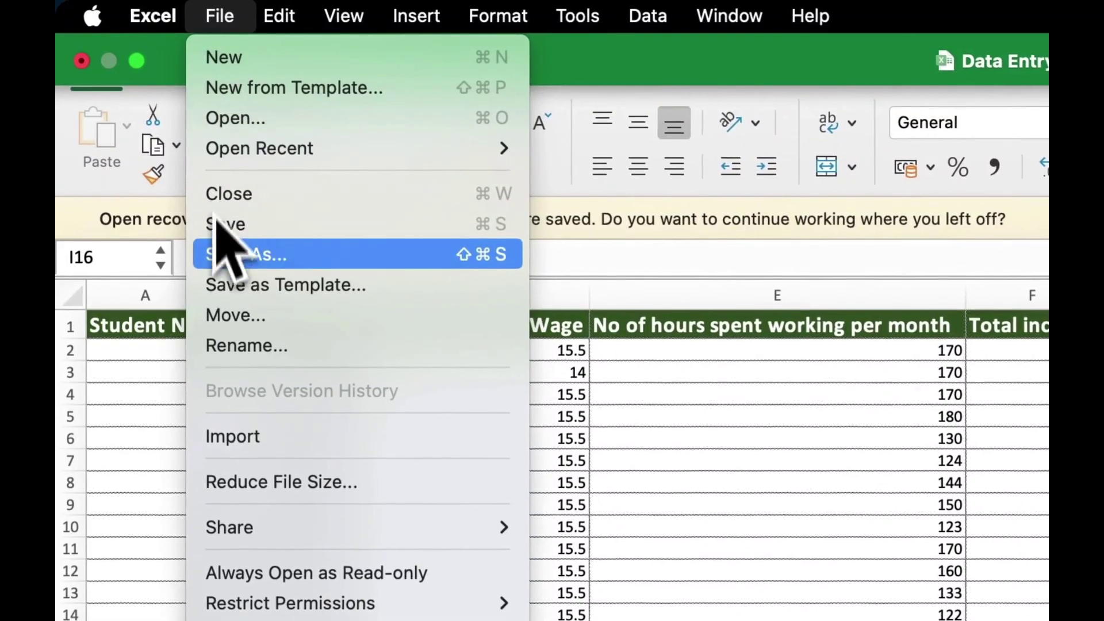
pyautogui.click(224, 253)
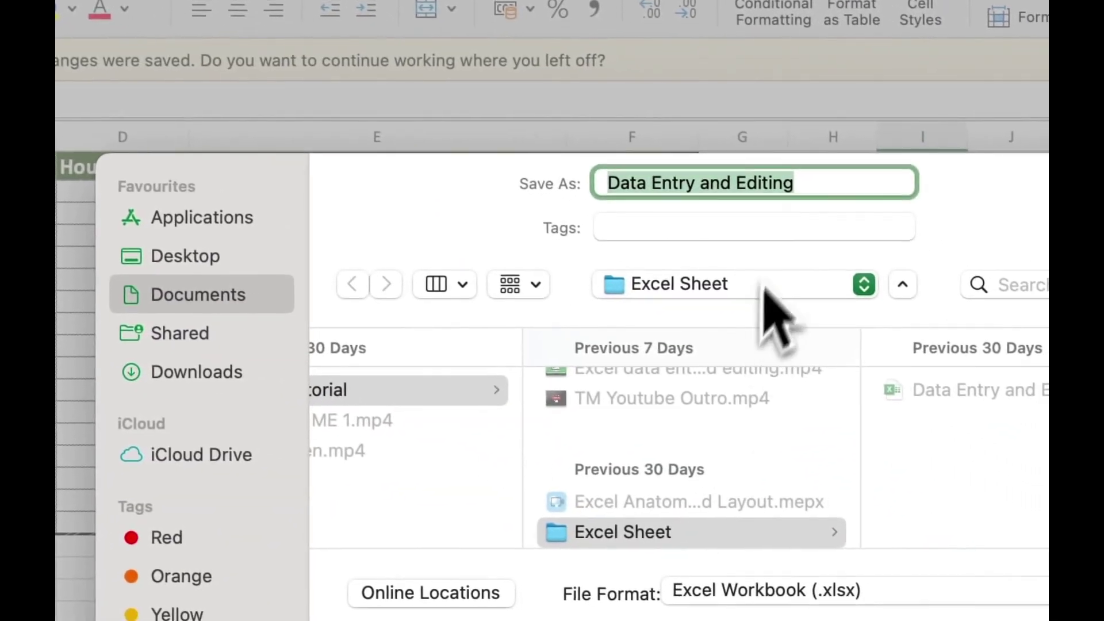
pyautogui.click(802, 183)
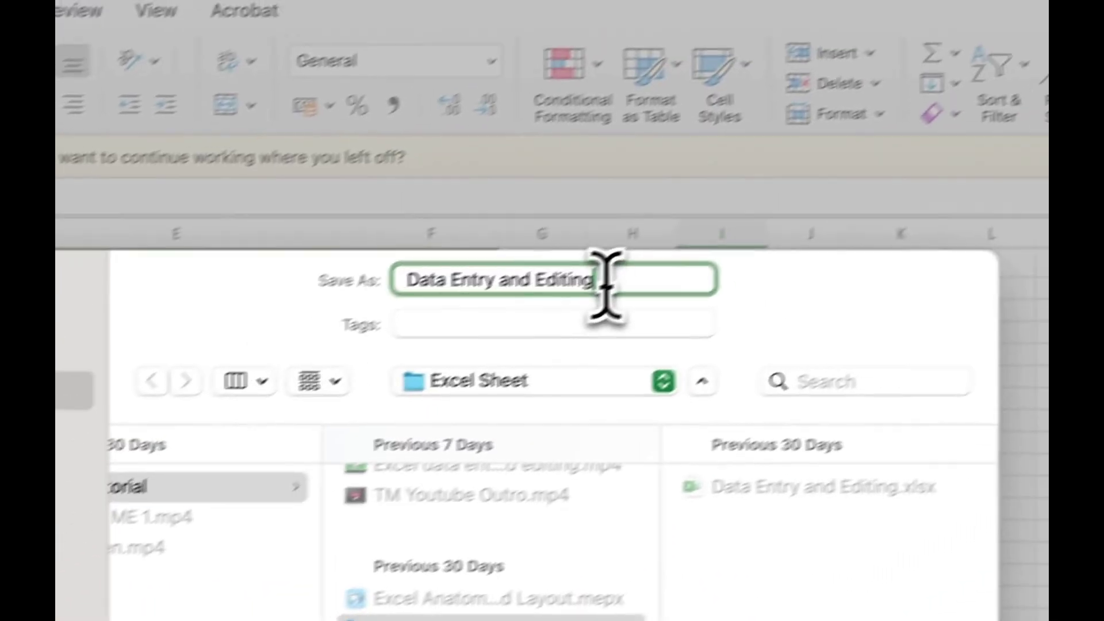
pyautogui.press('BackSpace')
pyautogui.press('BackSpace')
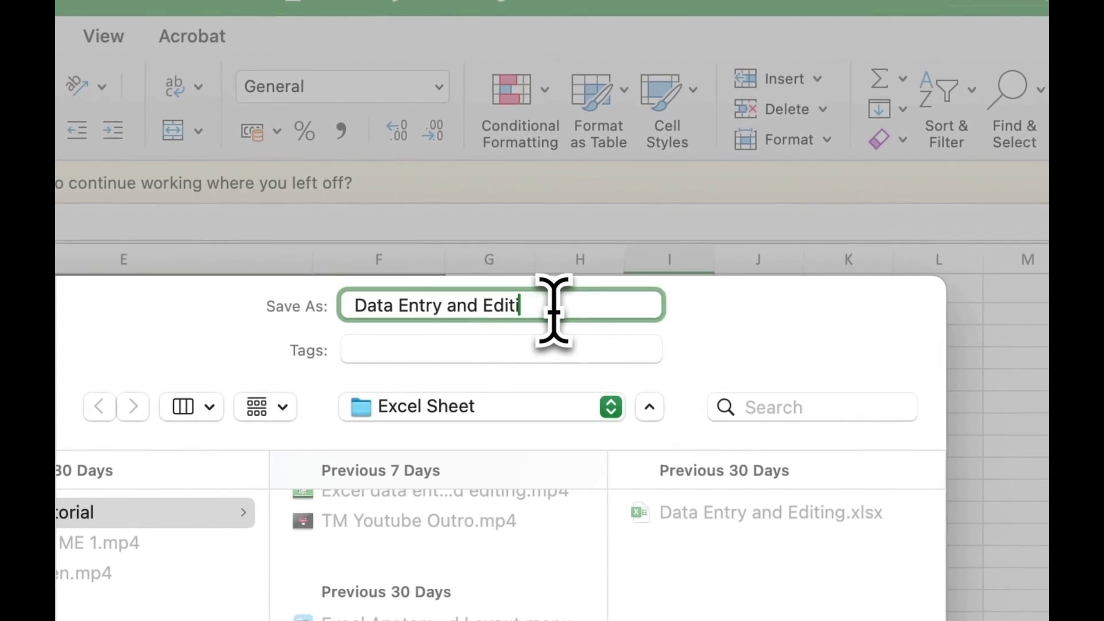
pyautogui.press('BackSpace')
pyautogui.press('BackSpace')
pyautogui.press('BackSpace')
pyautogui.press('BackSpace')
pyautogui.press('BackSpace')
pyautogui.press('BackSpace')
pyautogui.press('BackSpace')
pyautogui.press('BackSpace')
pyautogui.press('BackSpace')
pyautogui.press('BackSpace')
pyautogui.press('BackSpace')
pyautogui.press('BackSpace')
pyautogui.press('BackSpace')
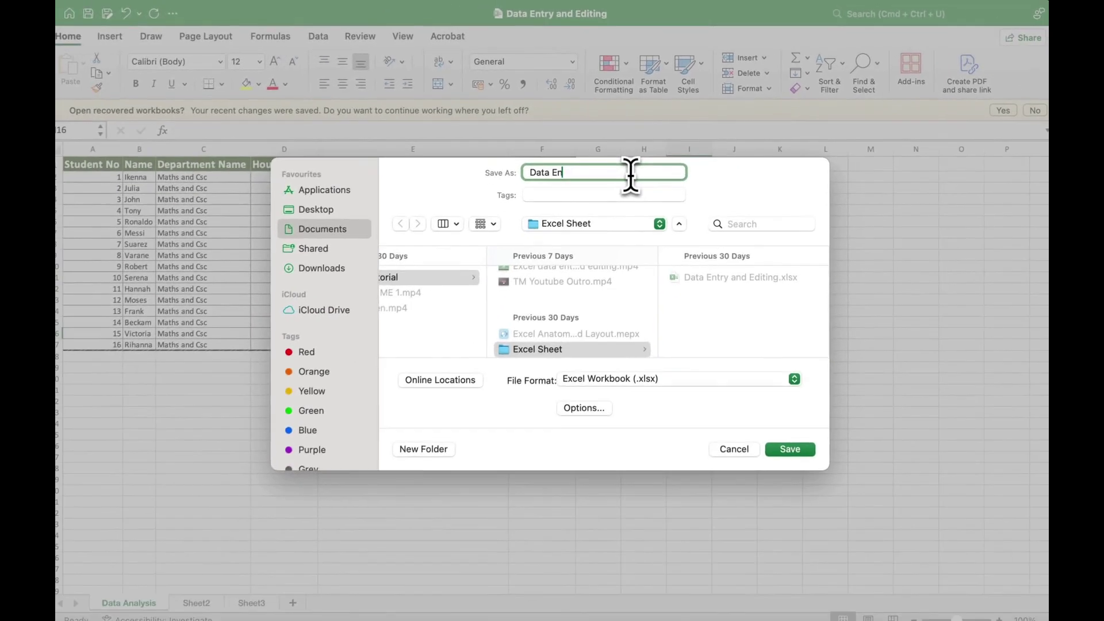
pyautogui.press('BackSpace')
pyautogui.press('BackSpace')
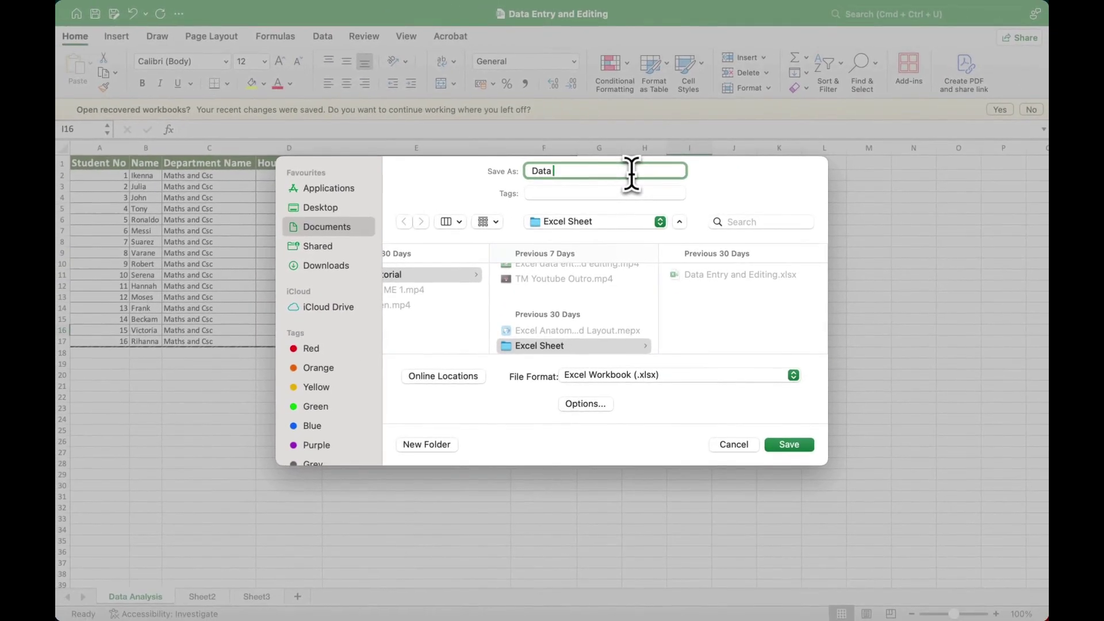
pyautogui.write('Anal')
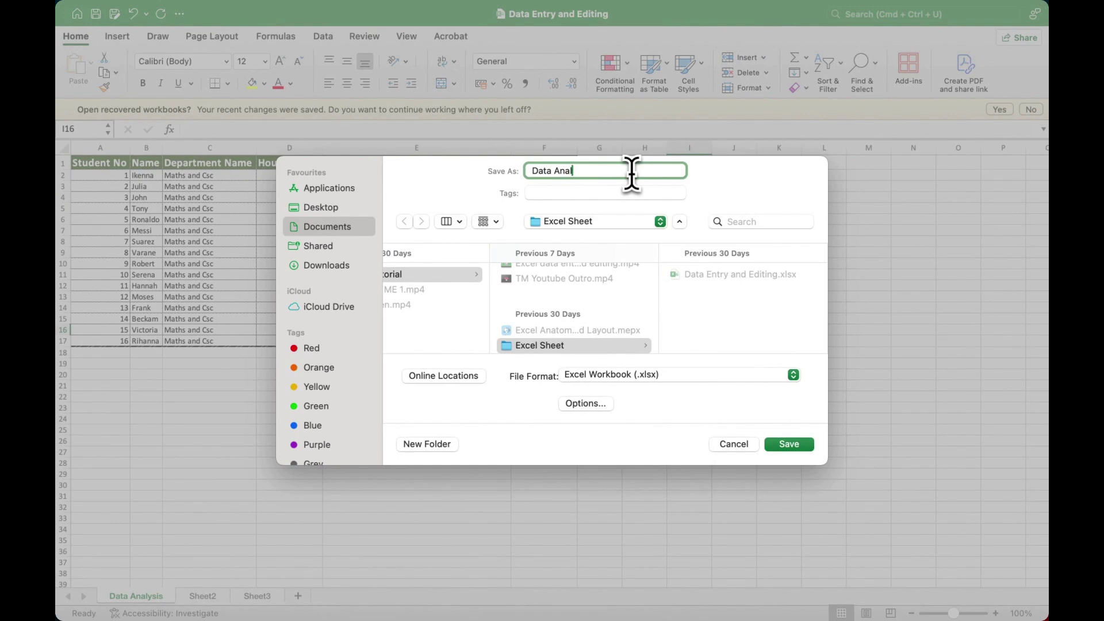
pyautogui.write('ysis')
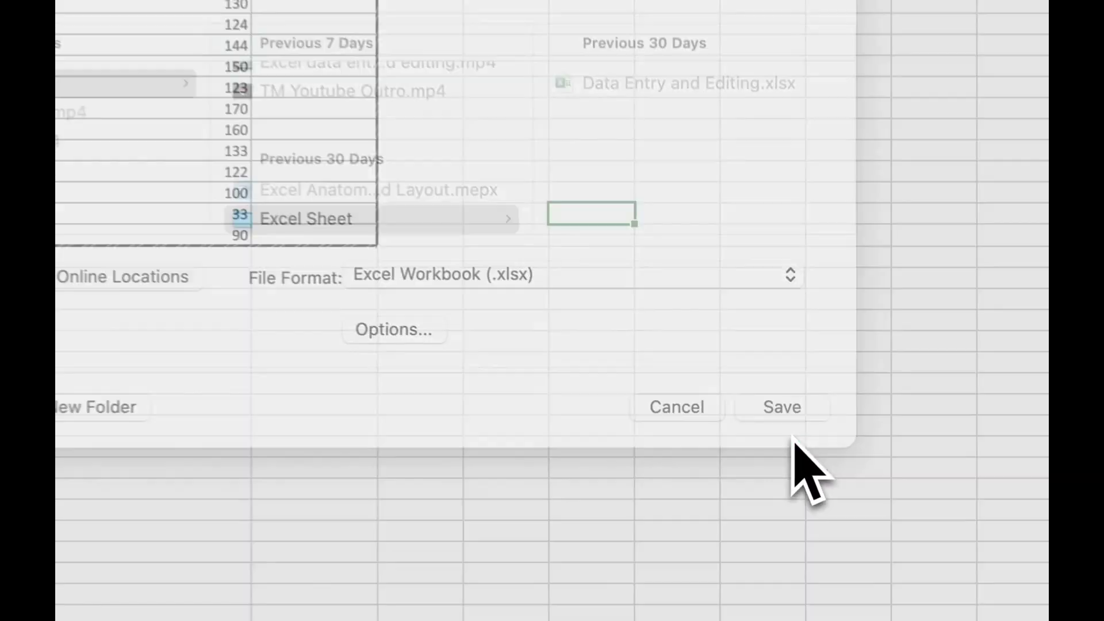
pyautogui.click(789, 444)
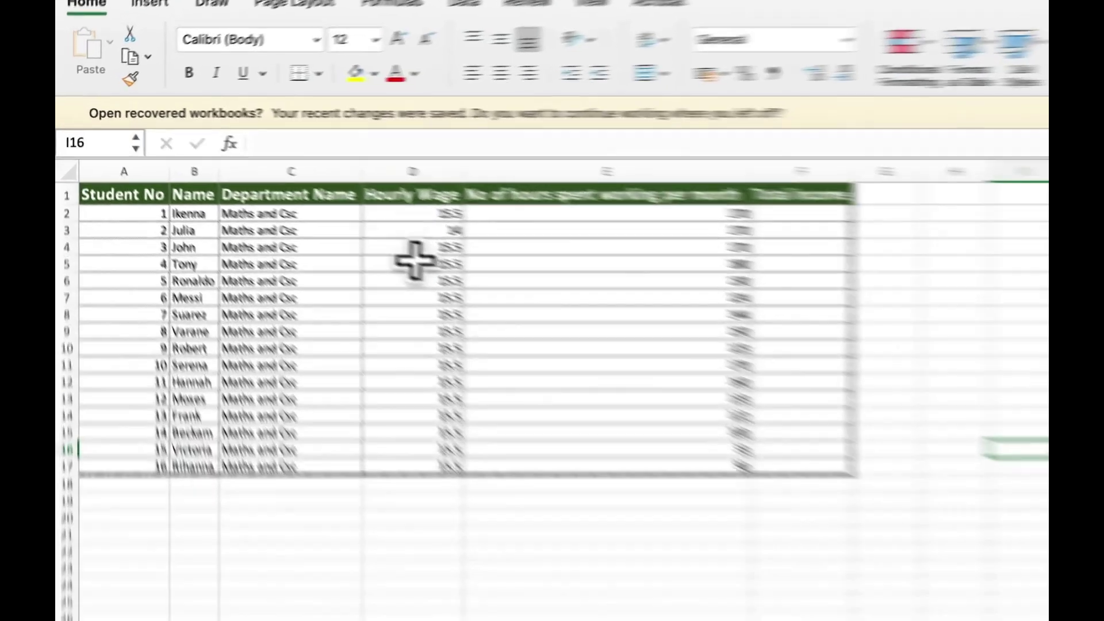
# Set the hourly wages in D5, D6 and D7 to 8, 13 and 17
pyautogui.click(291, 208)
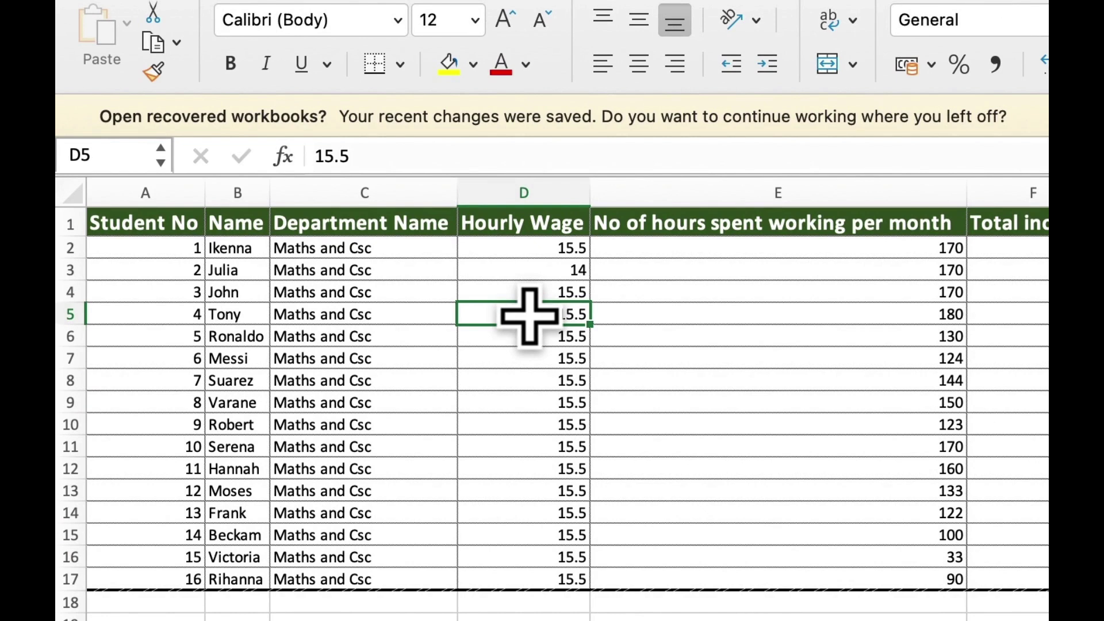
pyautogui.write('8')
pyautogui.press('Return')
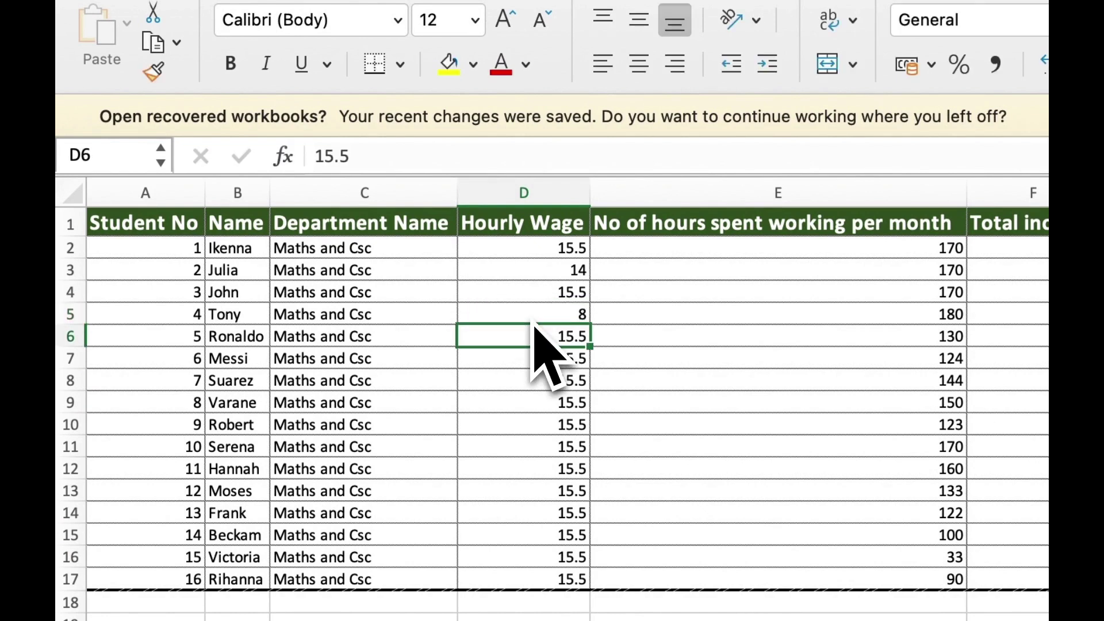
pyautogui.write('3')
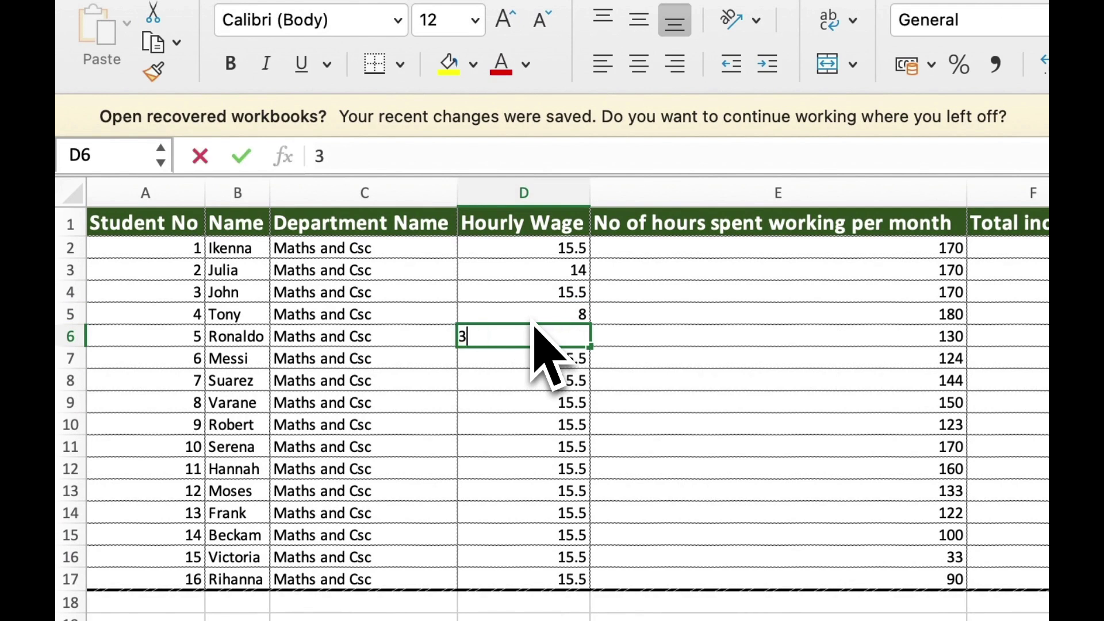
pyautogui.press('BackSpace')
pyautogui.write('13')
pyautogui.press('Return')
pyautogui.press('Return')
pyautogui.press('Up')
pyautogui.write('17')
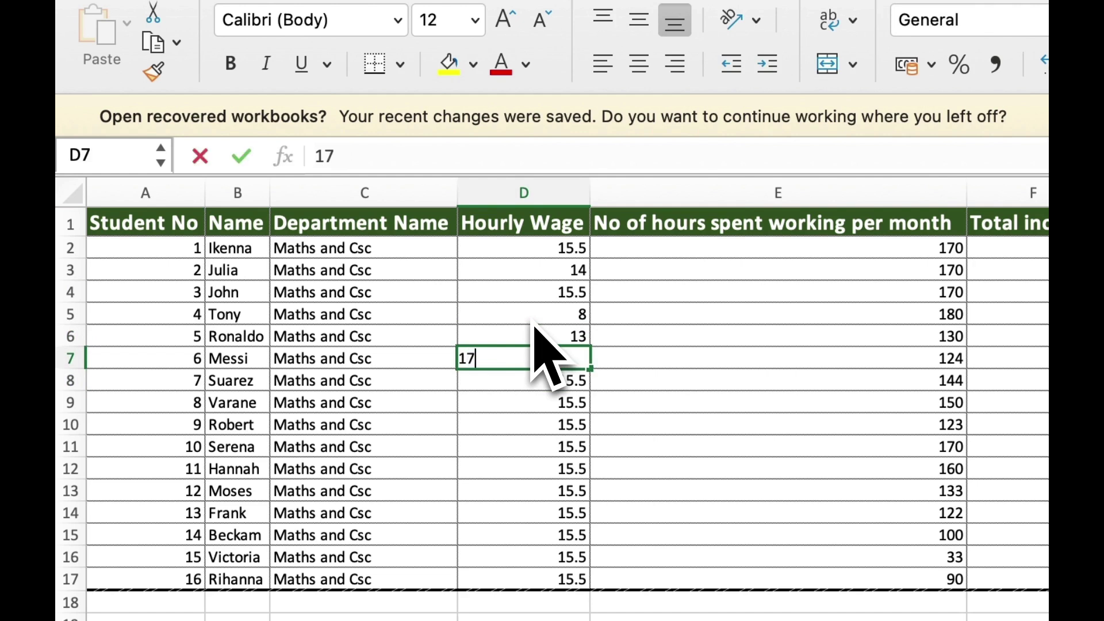
pyautogui.press('Return')
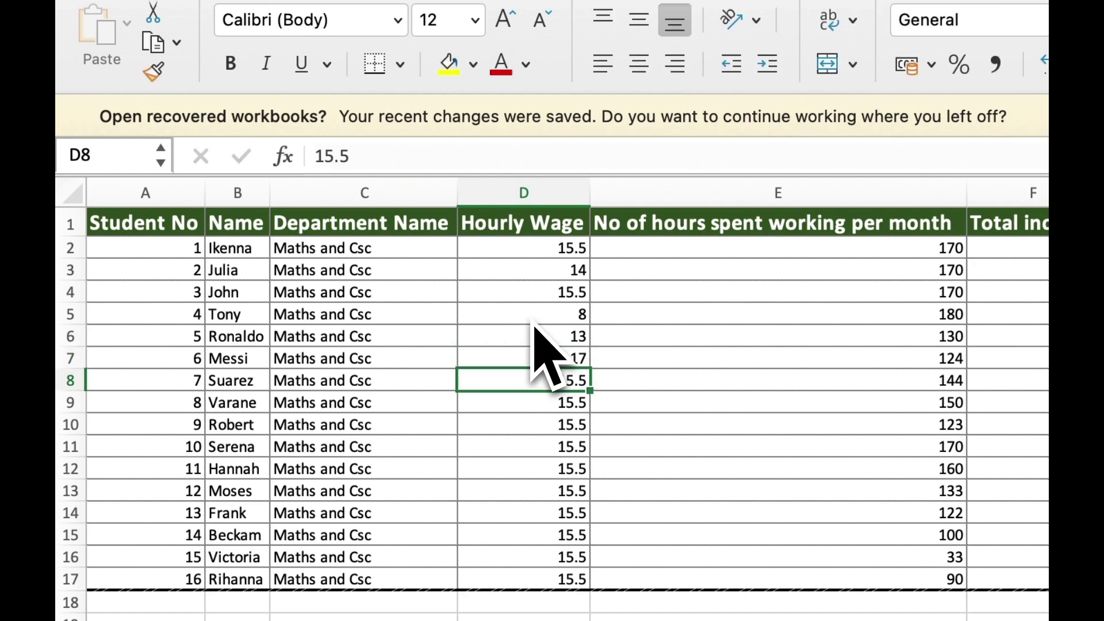
# Set the hourly wages in D8, D9 and D10 to 9, 9.4 and 15
pyautogui.write('43')
pyautogui.press('BackSpace')
pyautogui.press('BackSpace')
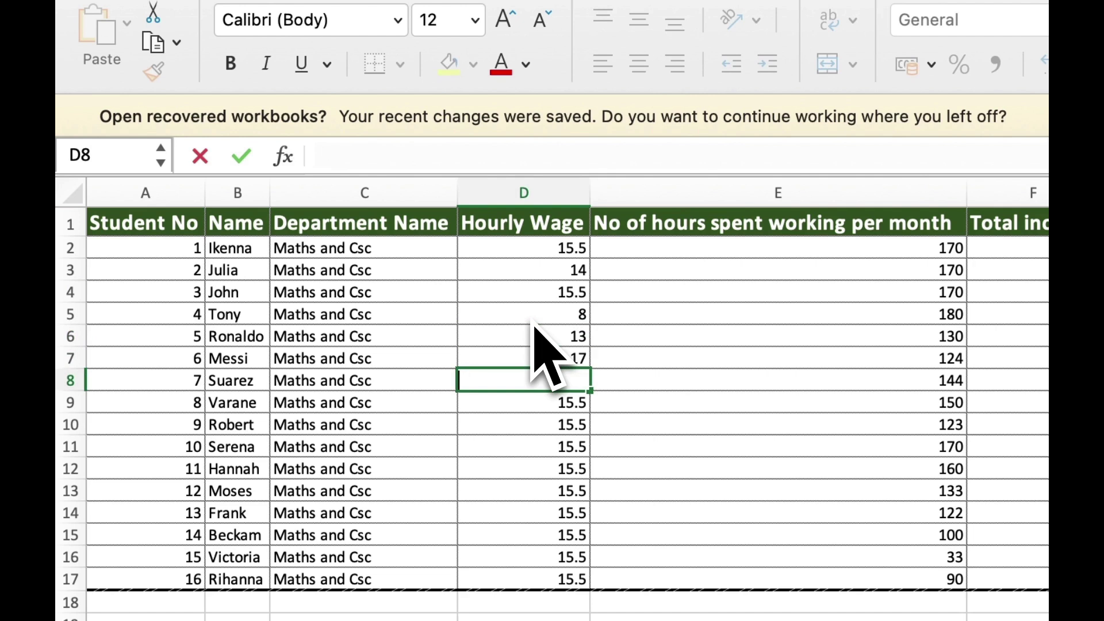
pyautogui.write('9')
pyautogui.press('Return')
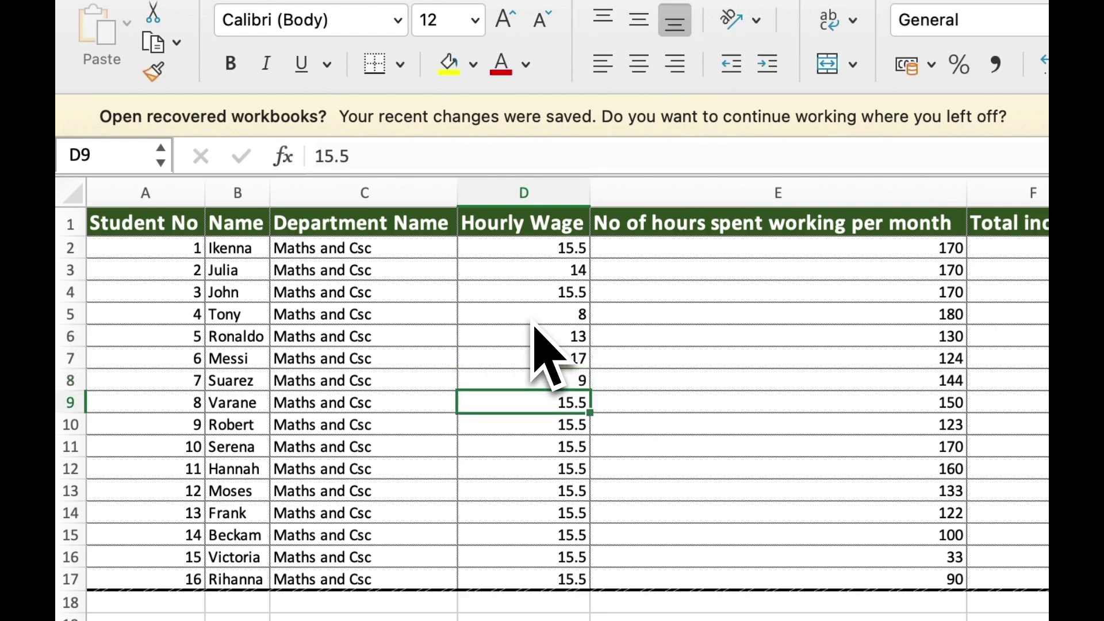
pyautogui.write('9.4')
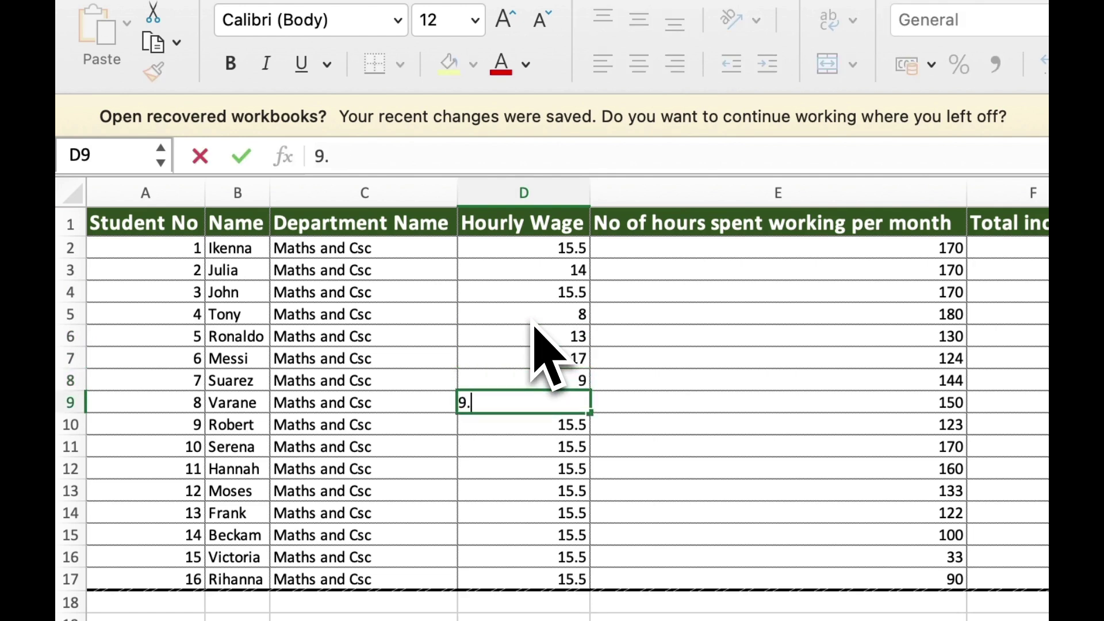
pyautogui.press('Return')
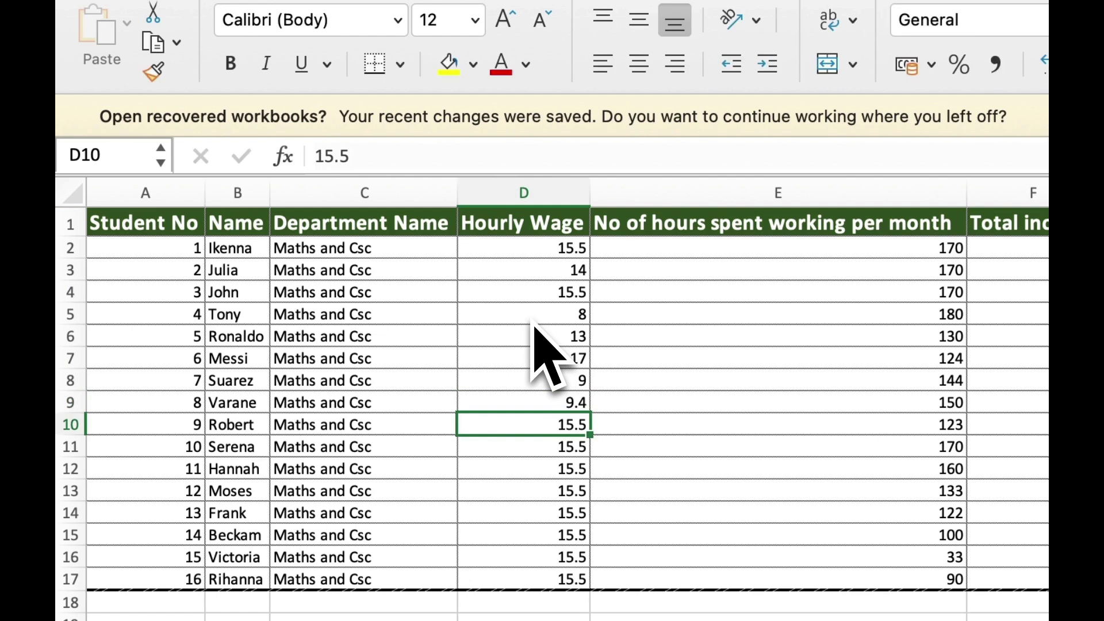
pyautogui.write('15')
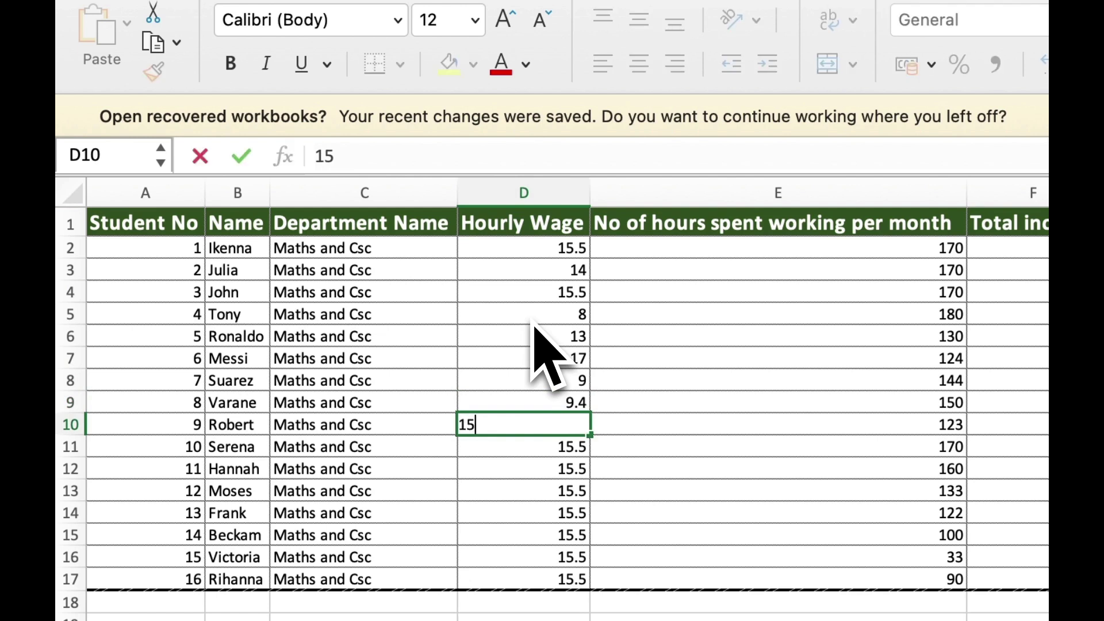
pyautogui.press('Return')
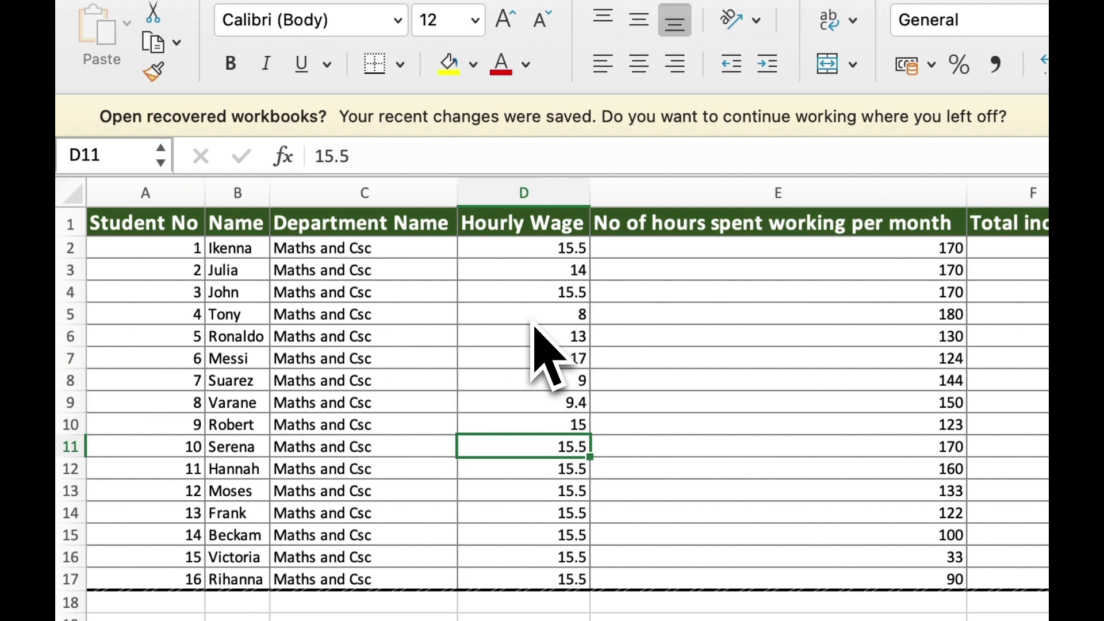
# Set the hourly wages in D11, D12 and D13 to 13, 20 and 8
pyautogui.write('13')
pyautogui.press('Return')
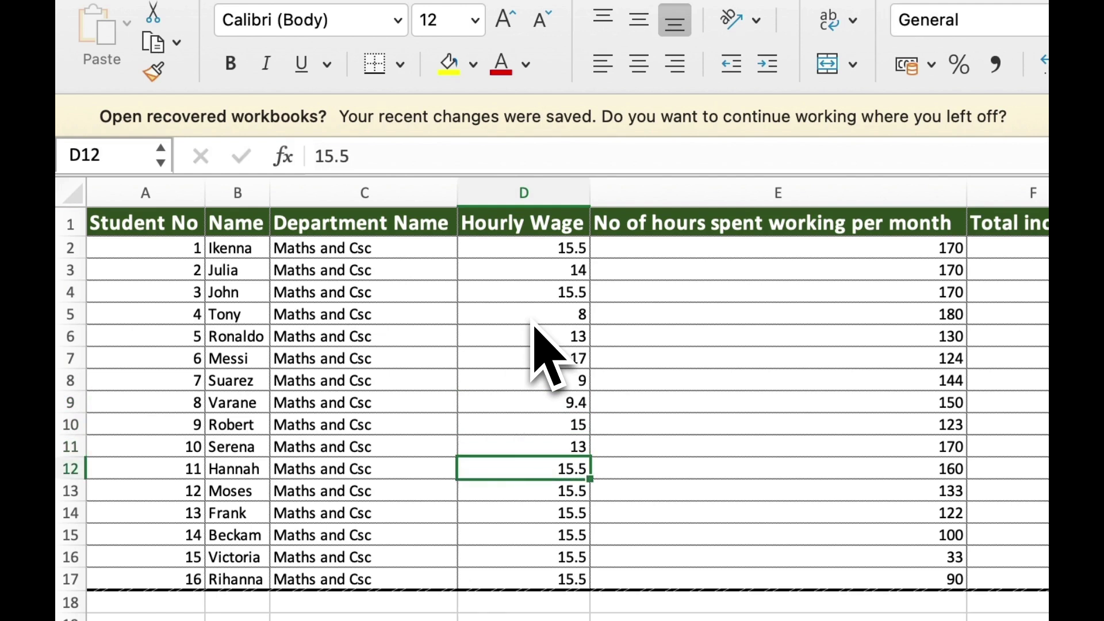
pyautogui.write('2')
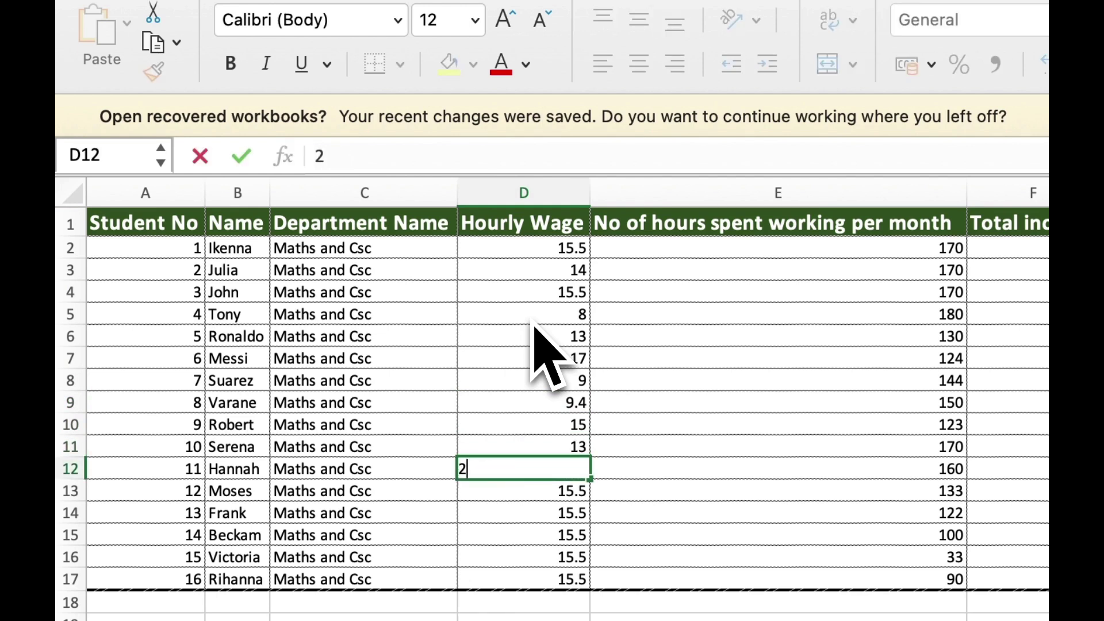
pyautogui.write('0')
pyautogui.press('Return')
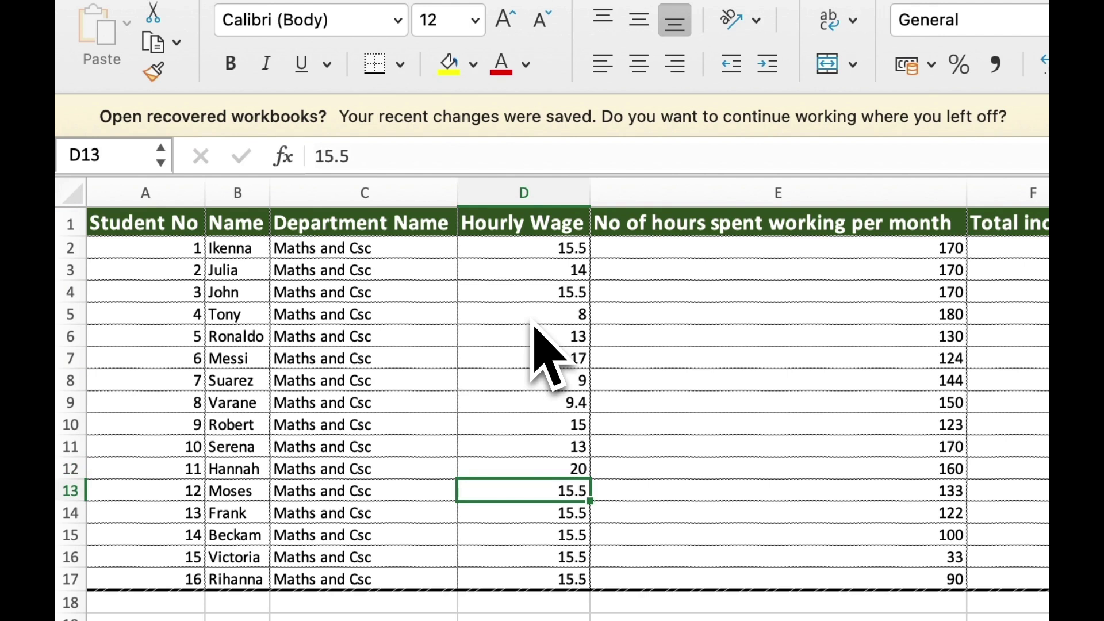
pyautogui.write('8')
pyautogui.press('Return')
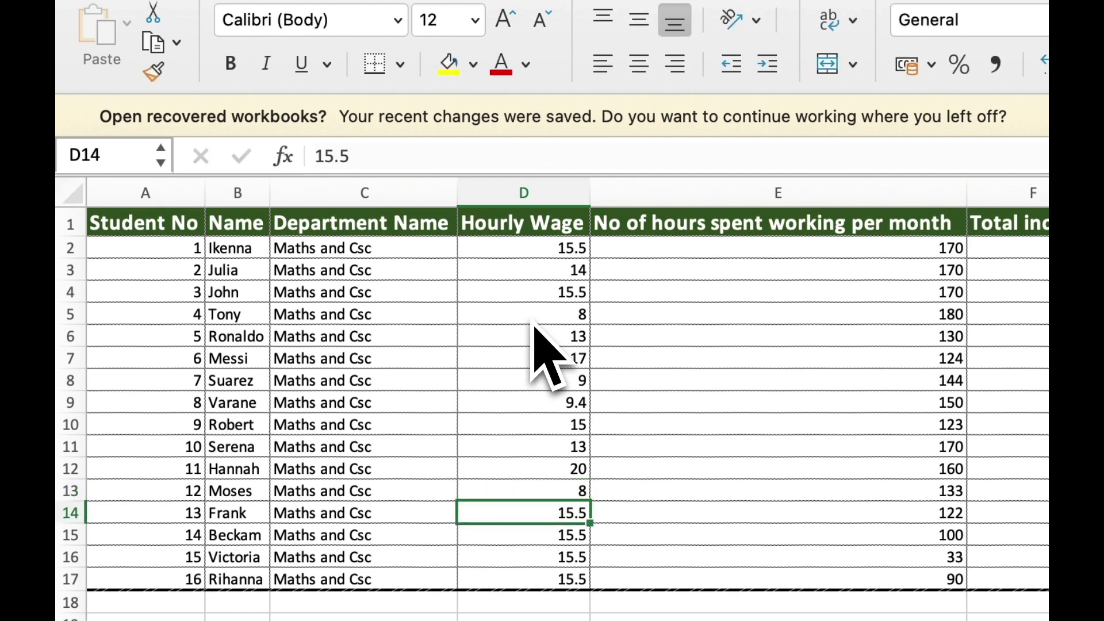
# Set the hourly wages in D14 through D17 to 7, 5, 14 and 19.9
pyautogui.write('7')
pyautogui.press('Return')
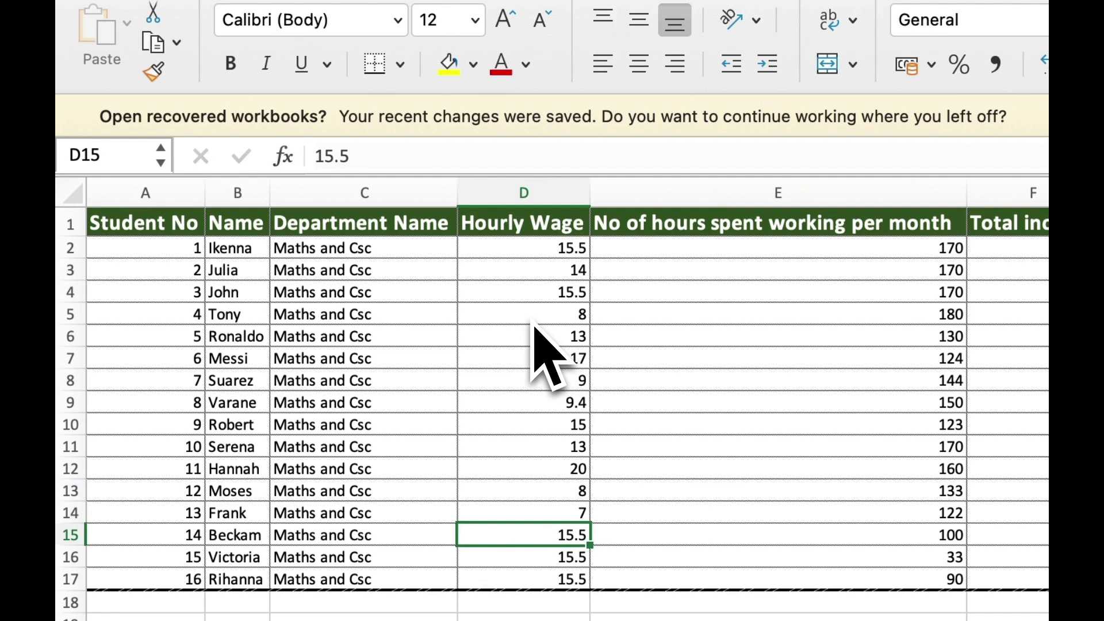
pyautogui.write('5')
pyautogui.press('Return')
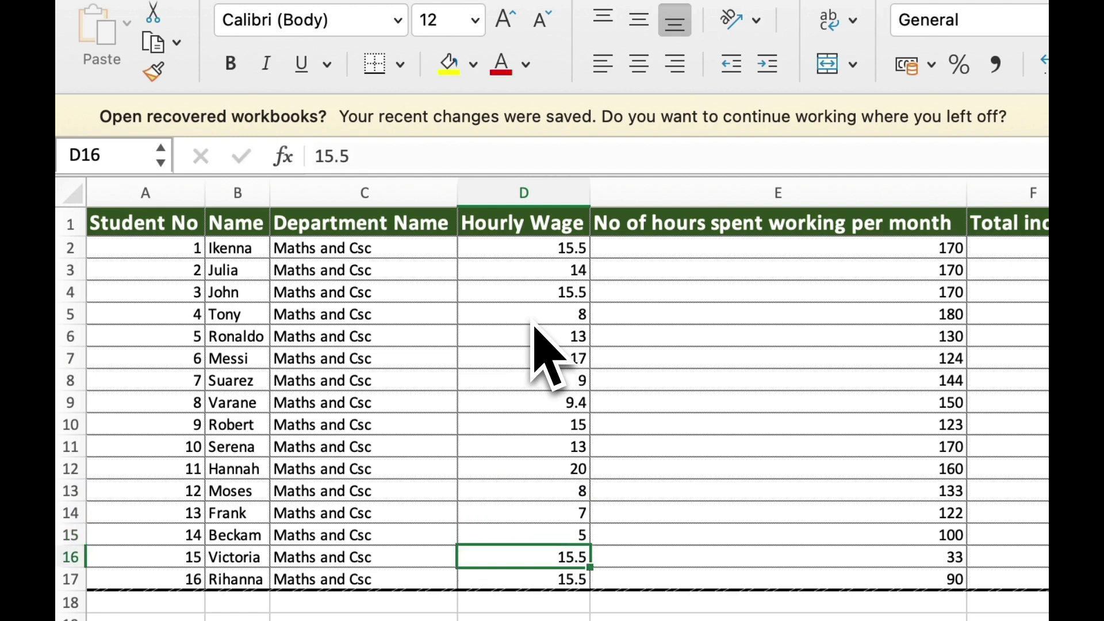
pyautogui.write('14')
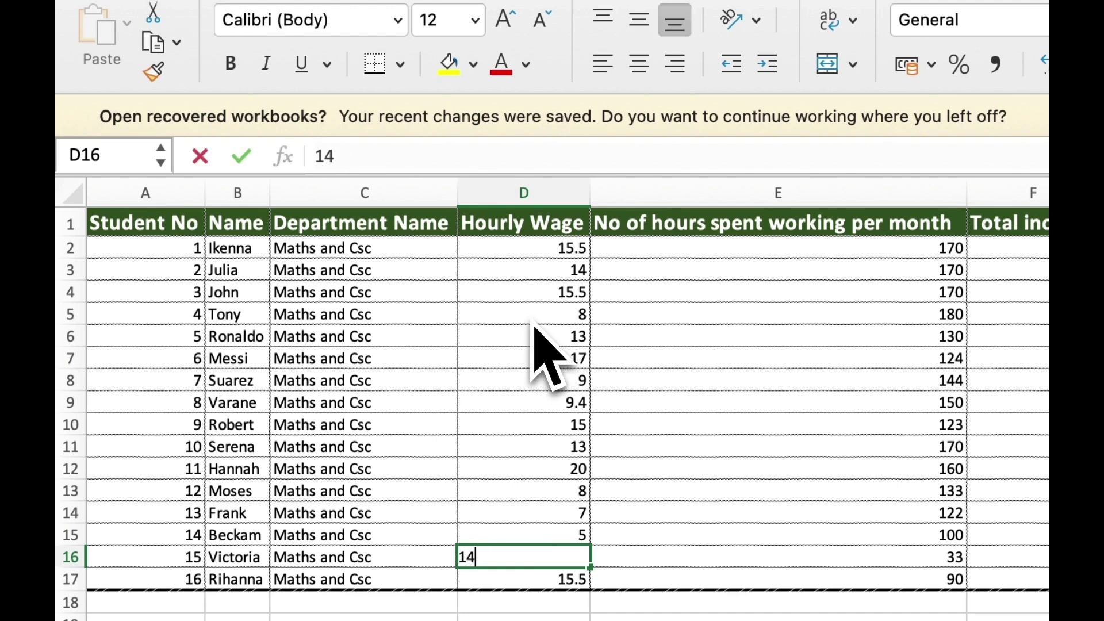
pyautogui.press('Return')
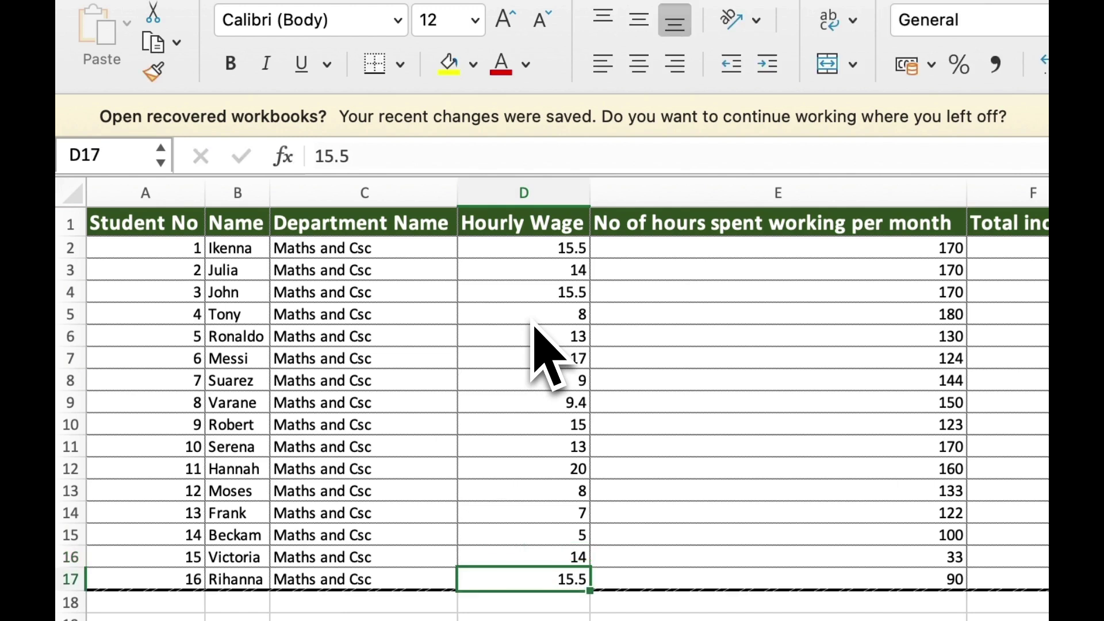
pyautogui.write('19.9')
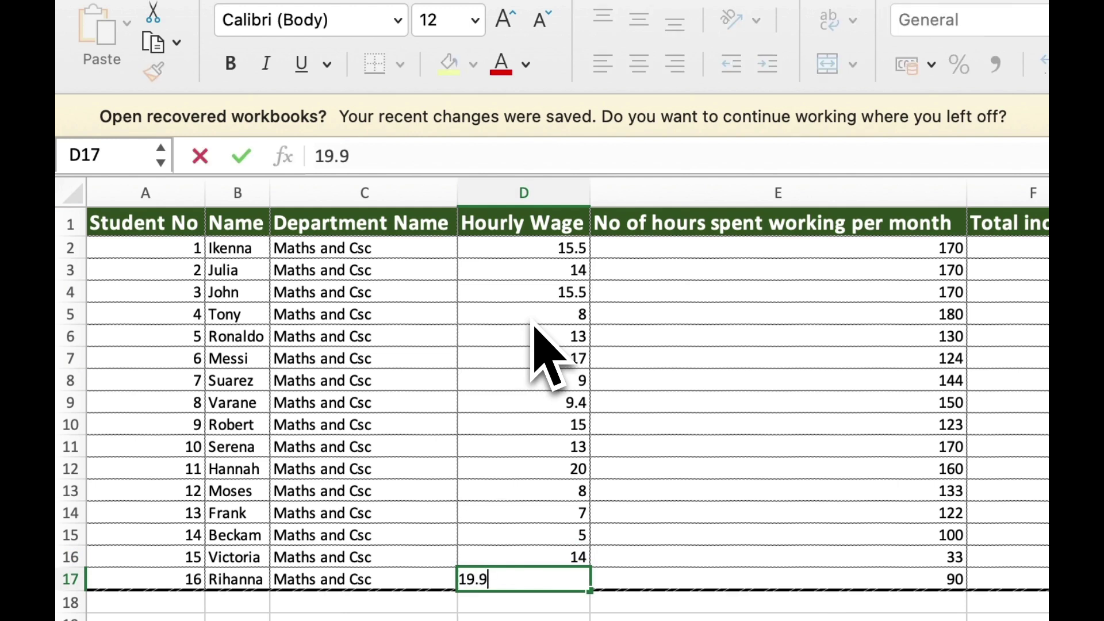
pyautogui.press('Return')
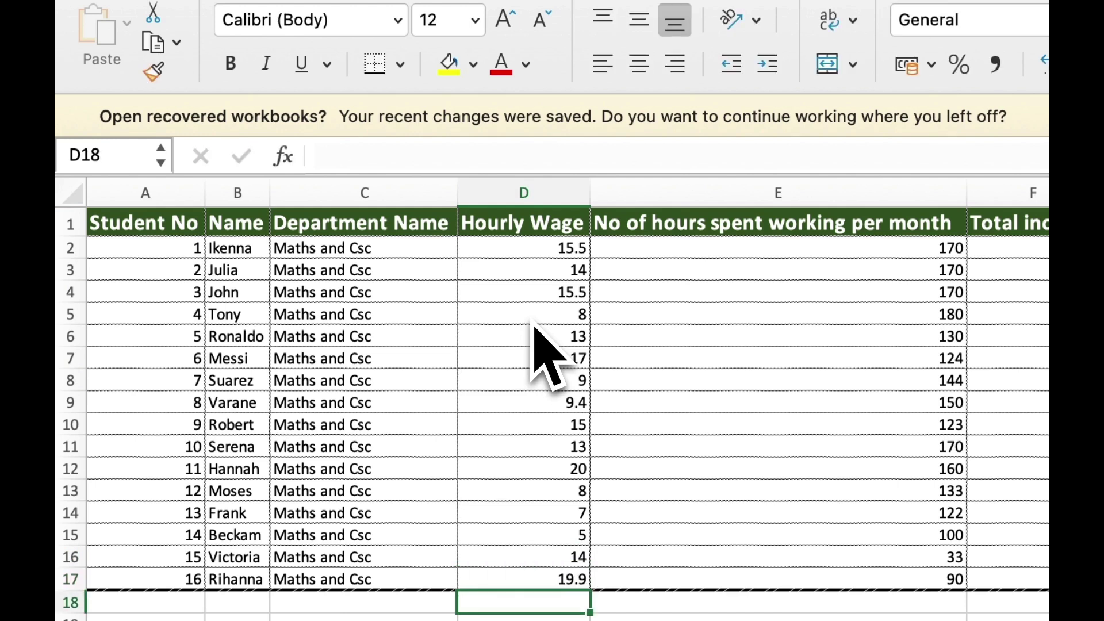
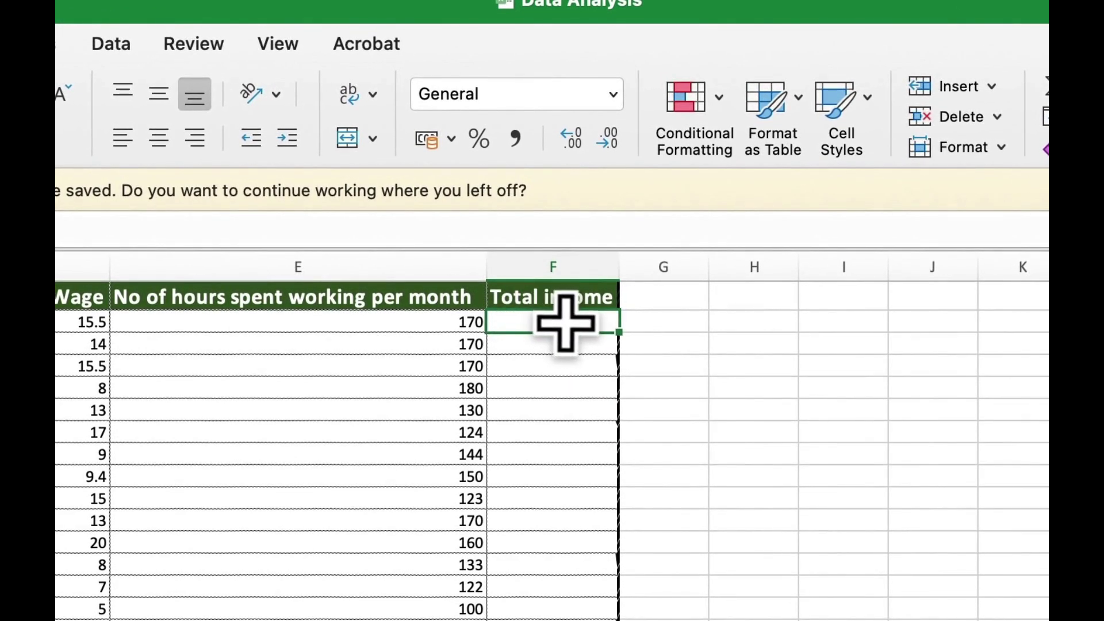
pyautogui.doubleClick(537, 323)
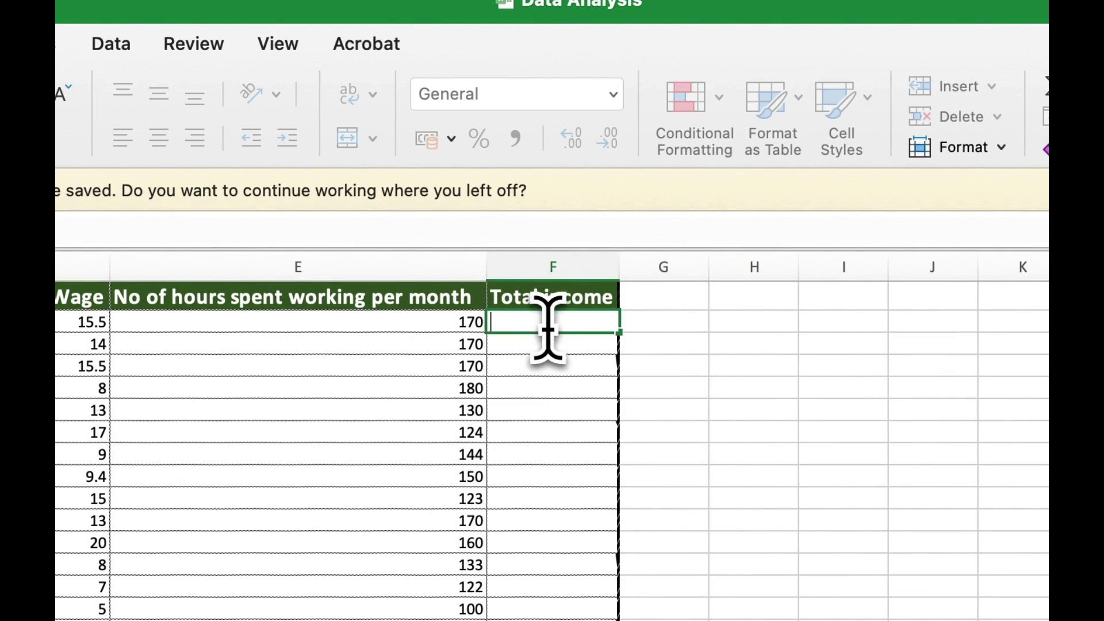
pyautogui.click(731, 314)
pyautogui.click(570, 317)
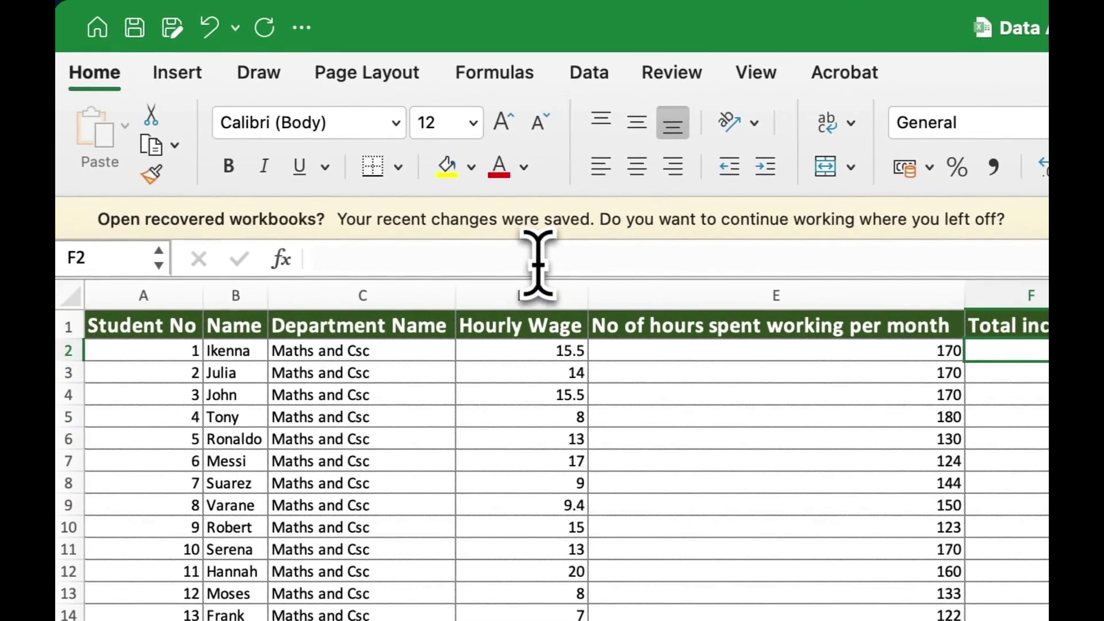
pyautogui.click(58, 232)
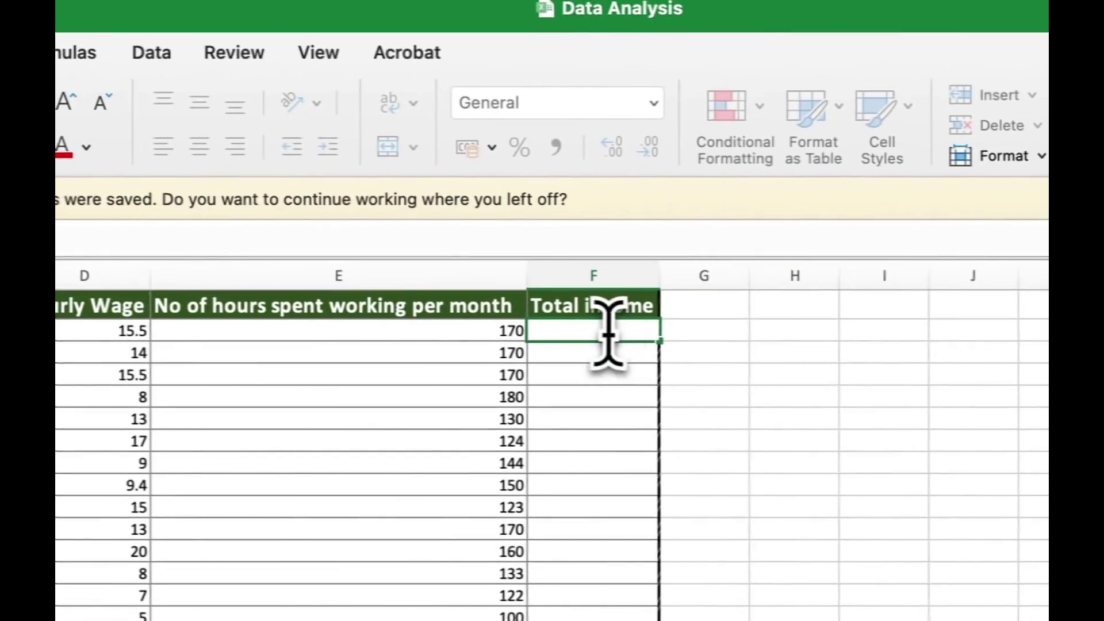
pyautogui.click(710, 332)
# Enter the formula =15.5*170 in F2 as the first student's total income
pyautogui.doubleClick(582, 328)
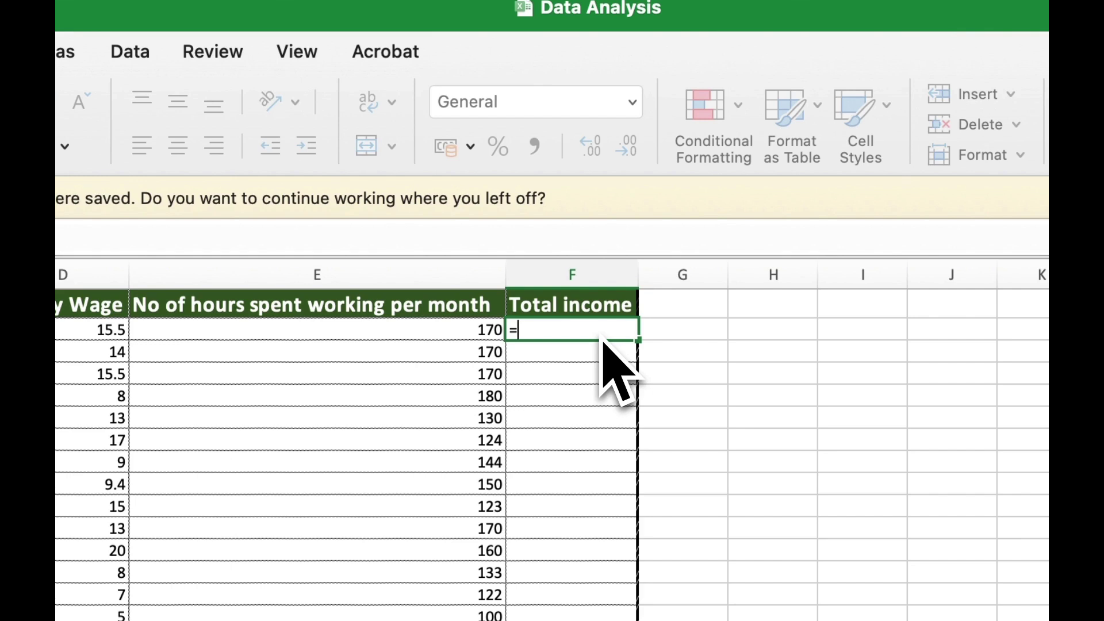
pyautogui.write('15.5*')
pyautogui.write('170')
pyautogui.press('Left')
pyautogui.press('Left')
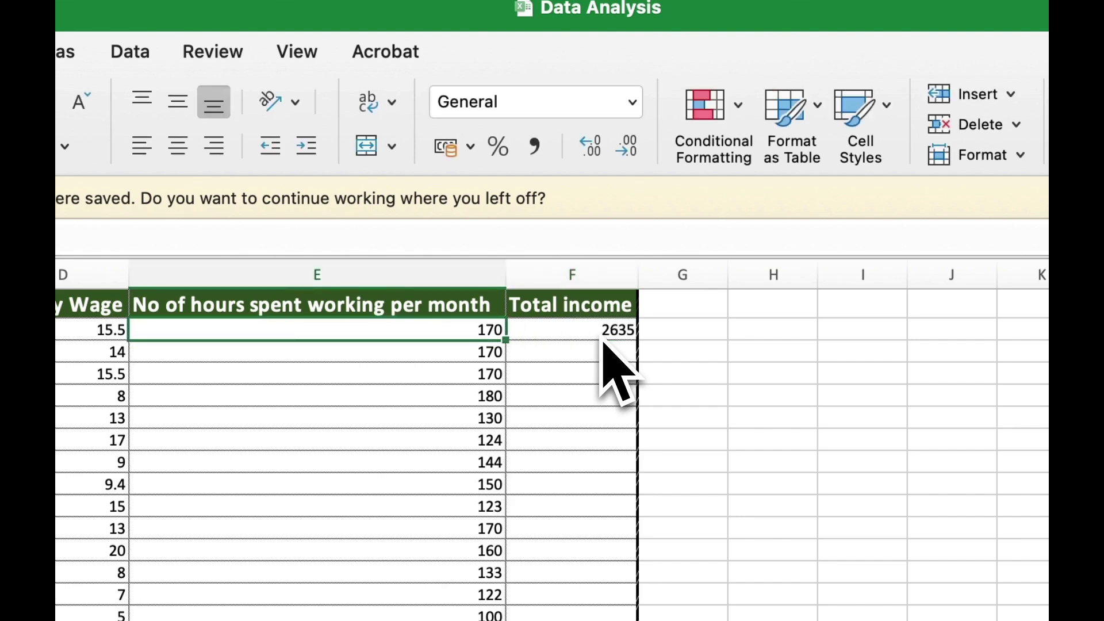
# Fill the hard-coded Total income formula from F2 down through F17
pyautogui.click(610, 329)
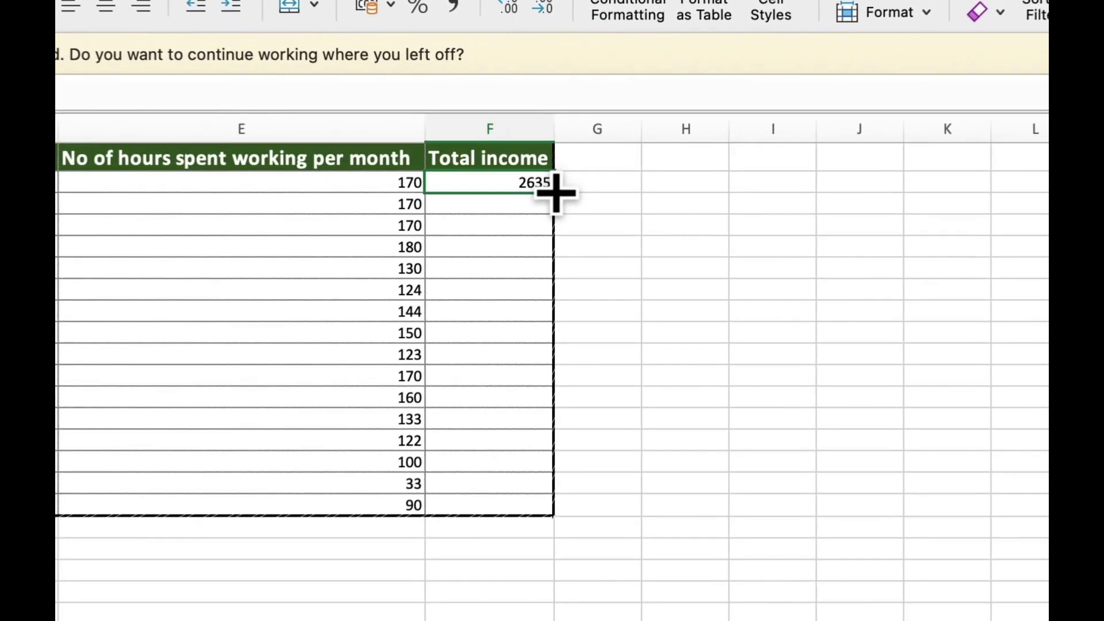
pyautogui.moveTo(577, 181); pyautogui.dragTo(578, 221)
pyautogui.moveTo(556, 274); pyautogui.dragTo(545, 484)
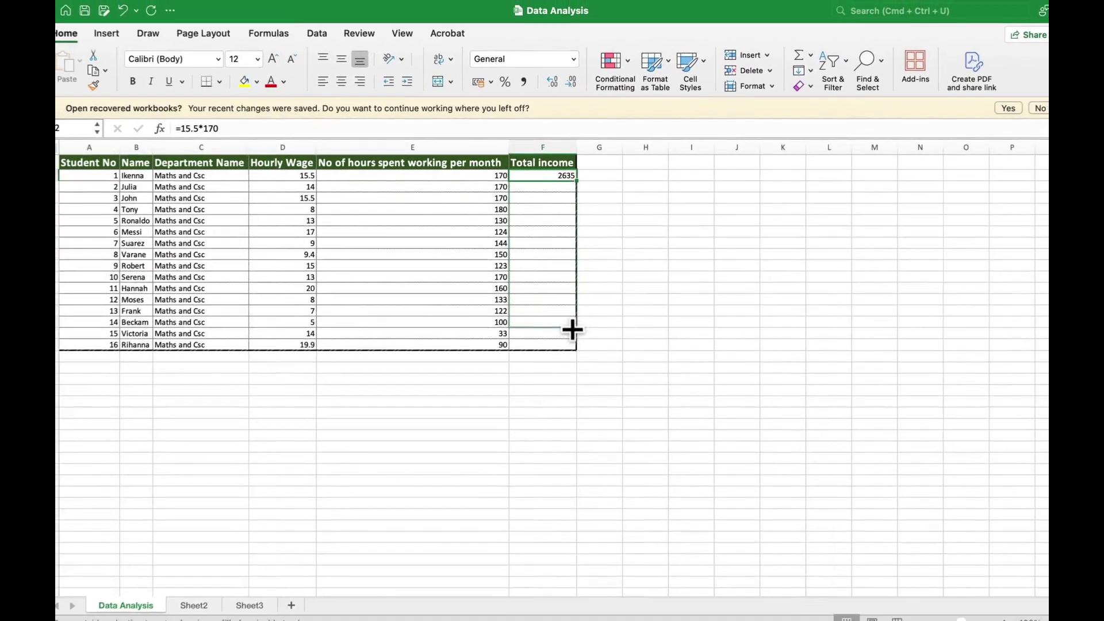
pyautogui.moveTo(572, 329); pyautogui.dragTo(573, 346)
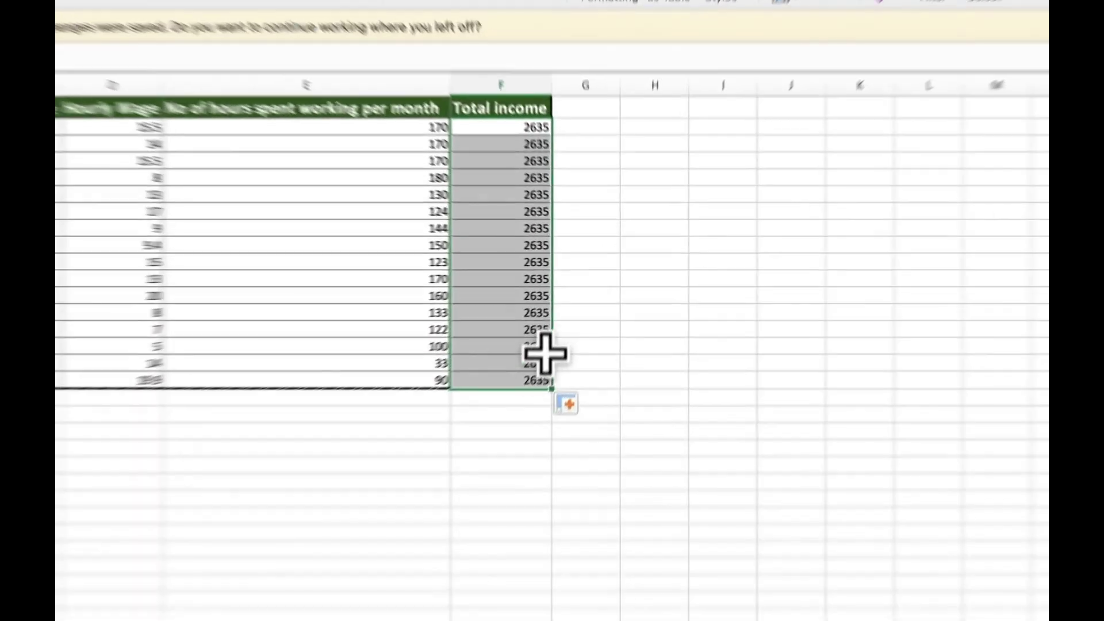
# Examine the filled Total income formula in F8 against that row's wage and hours
pyautogui.click(576, 308)
pyautogui.click(604, 244)
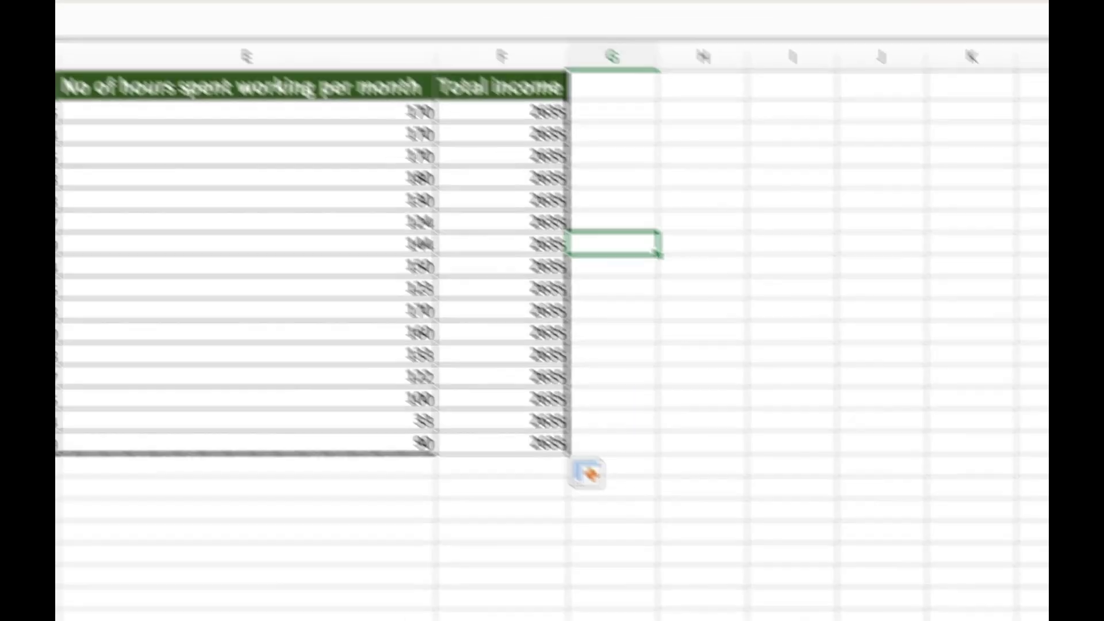
pyautogui.click(506, 195)
pyautogui.click(703, 352)
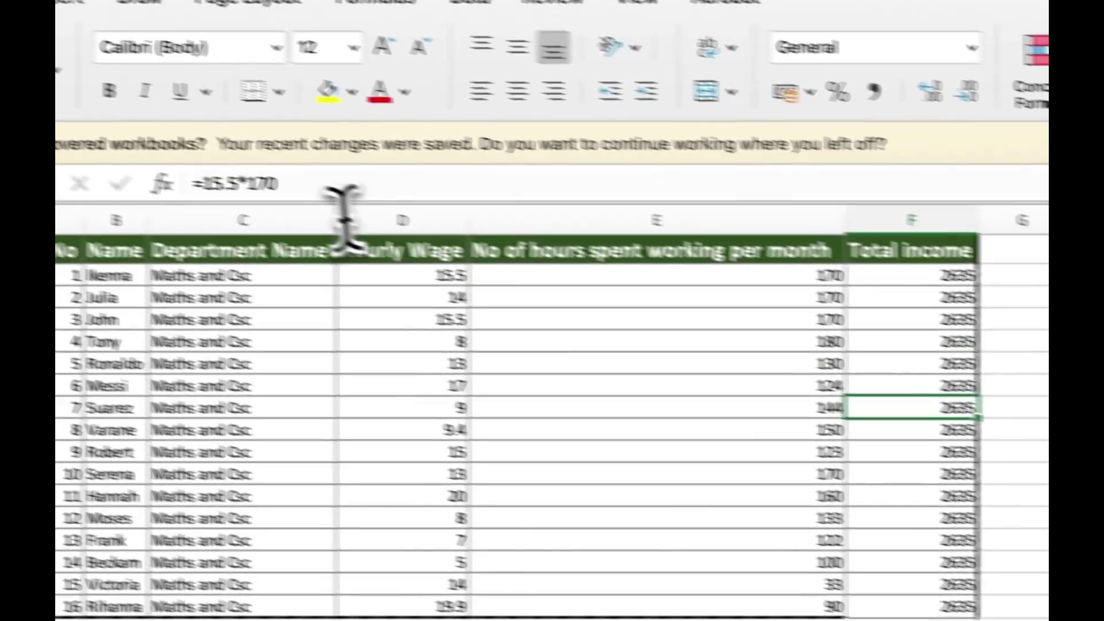
pyautogui.click(345, 189)
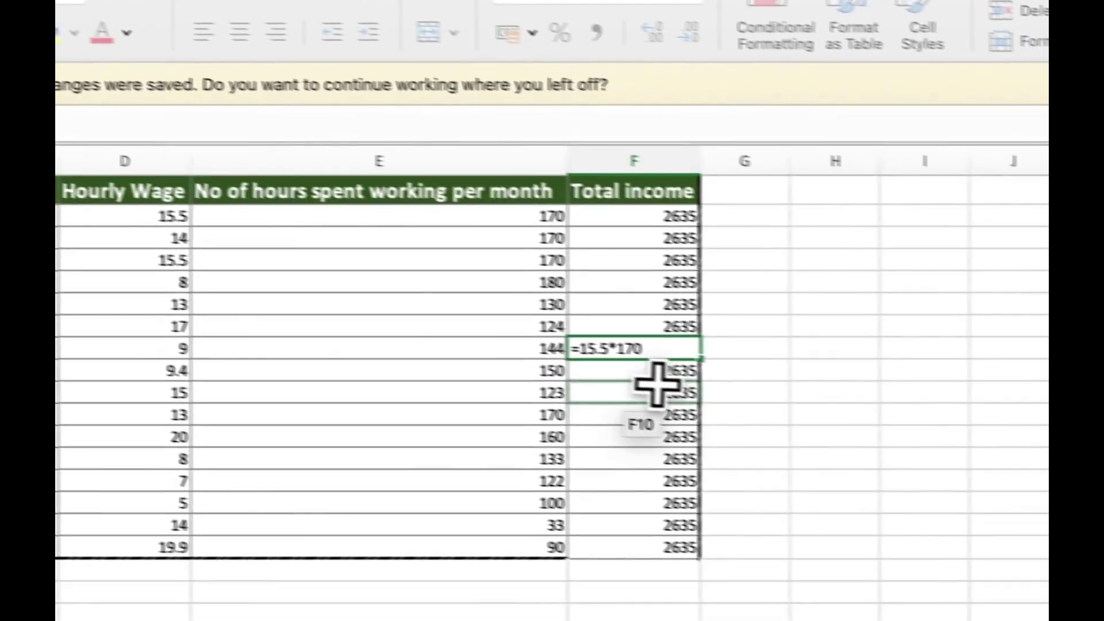
pyautogui.click(977, 470)
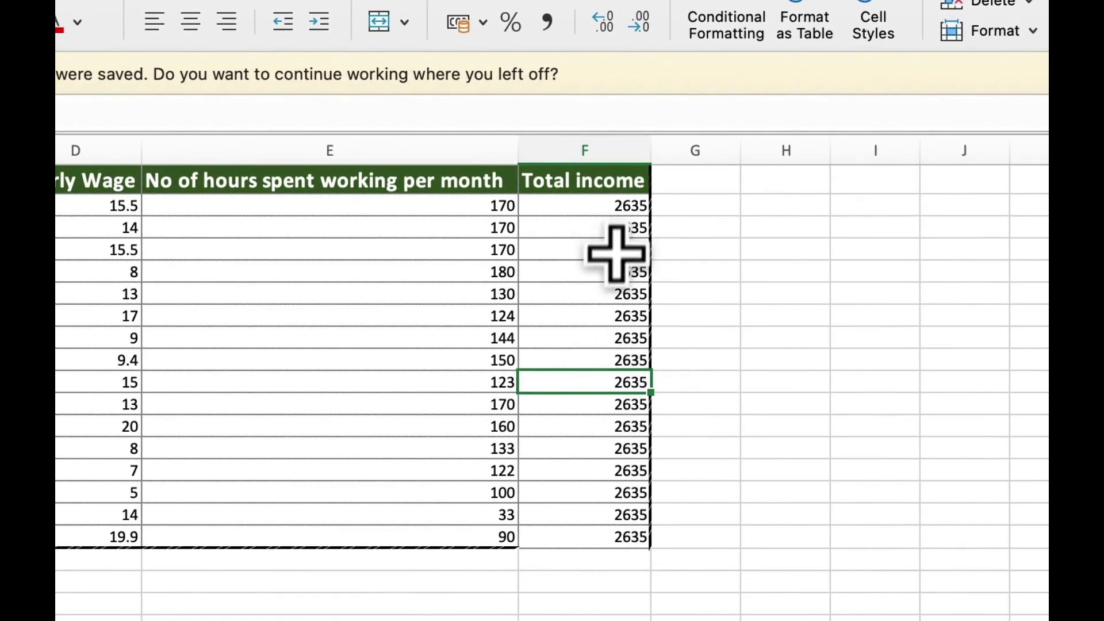
# Change the Total income formula in F3 to =14*170
pyautogui.click(623, 220)
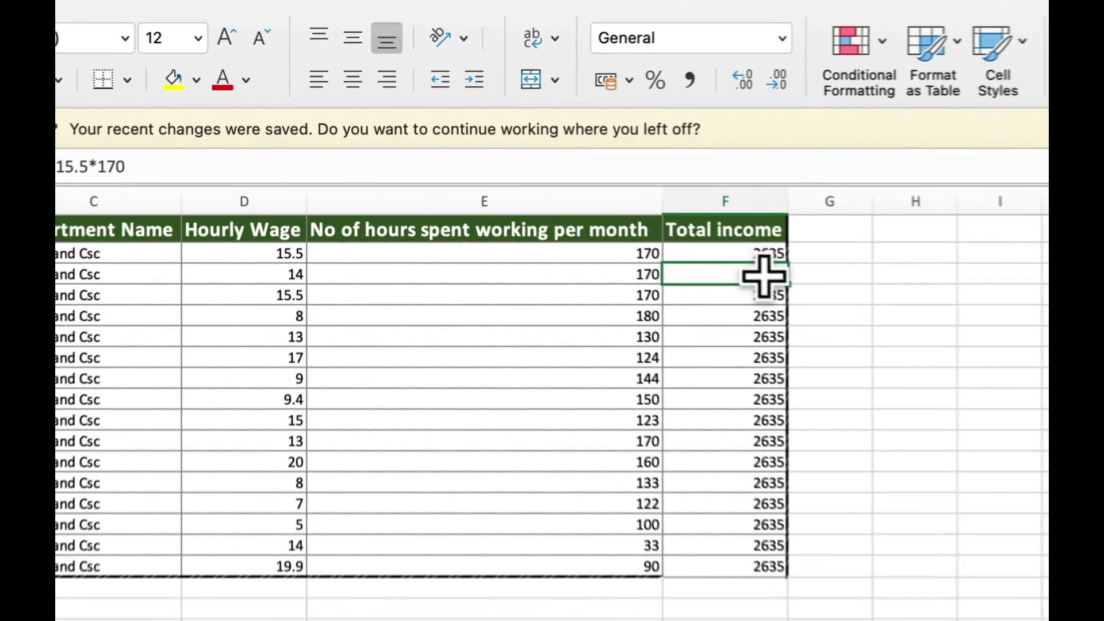
pyautogui.doubleClick(564, 186)
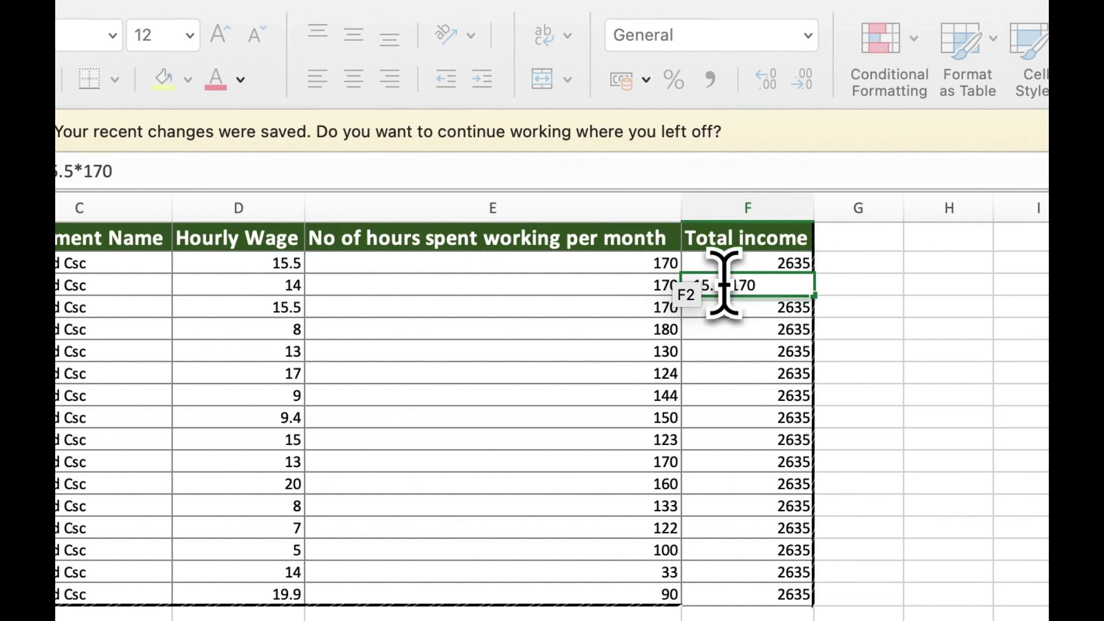
pyautogui.press('Left')
pyautogui.press('Left')
pyautogui.press('Left')
pyautogui.press('Left')
pyautogui.press('BackSpace')
pyautogui.press('BackSpace')
pyautogui.press('BackSpace')
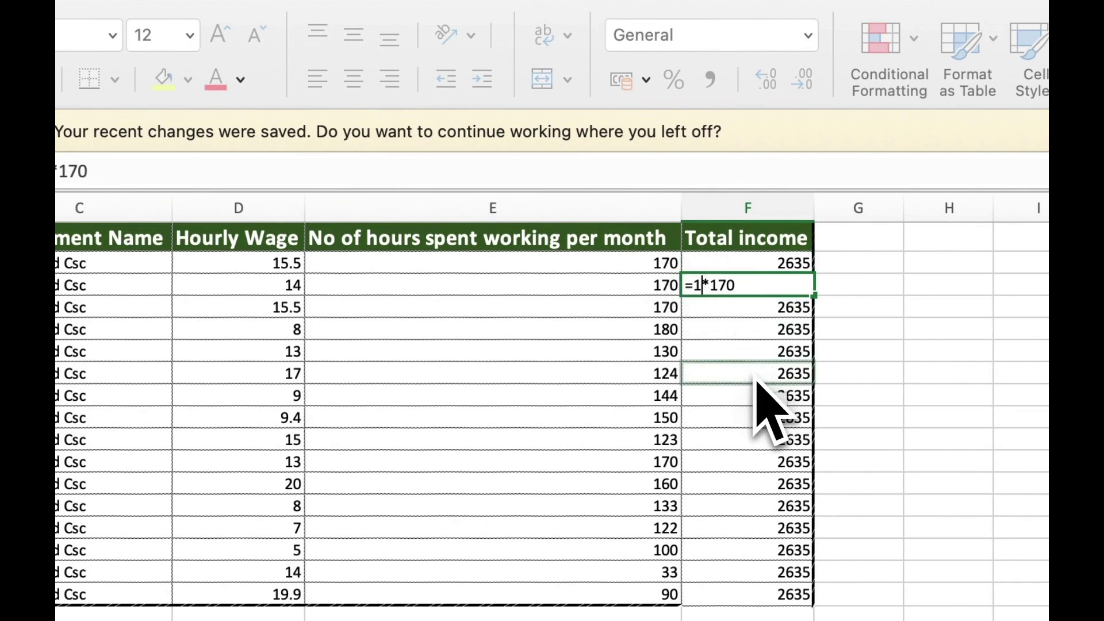
pyautogui.write('4')
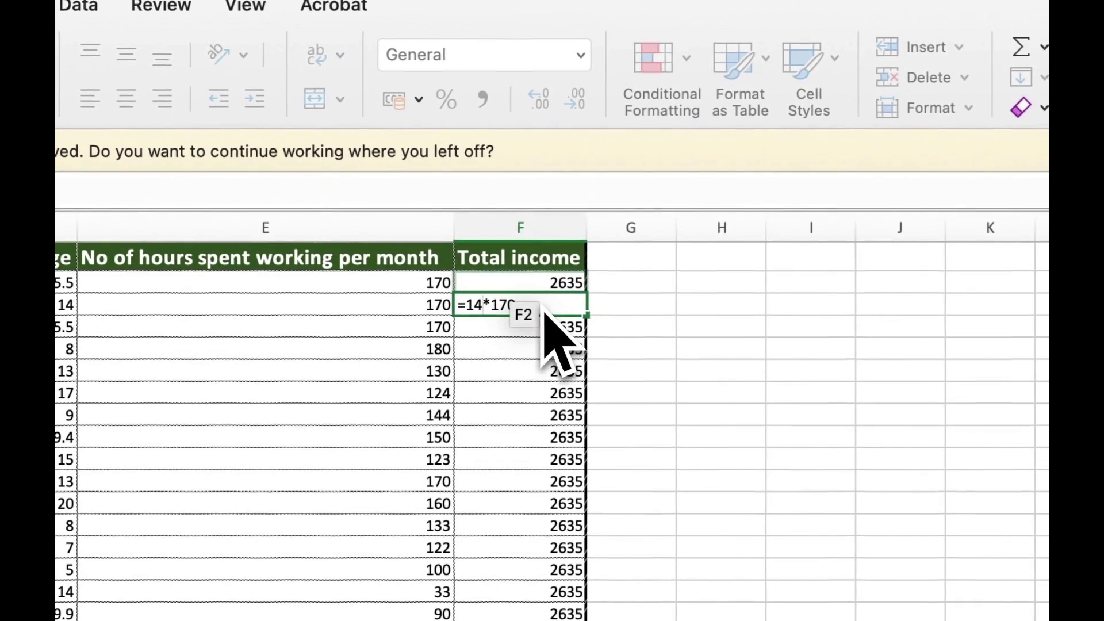
pyautogui.press('Return')
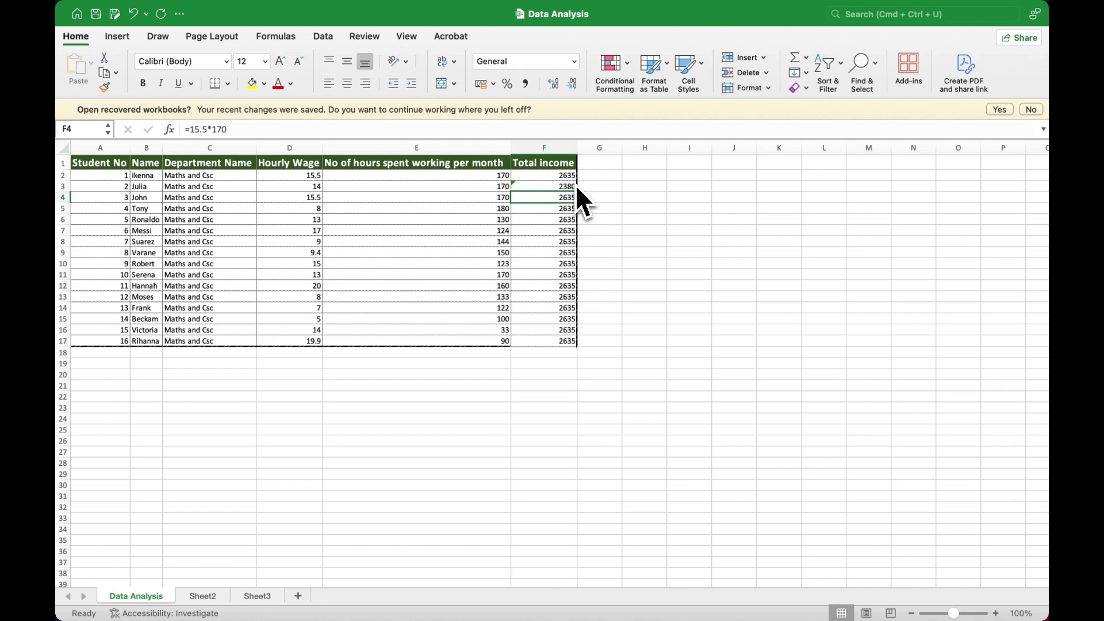
# Undo the F3 formula change, the fill down column F and the hard-coded formula in F2
pyautogui.press('super+z')
pyautogui.press('super+z')
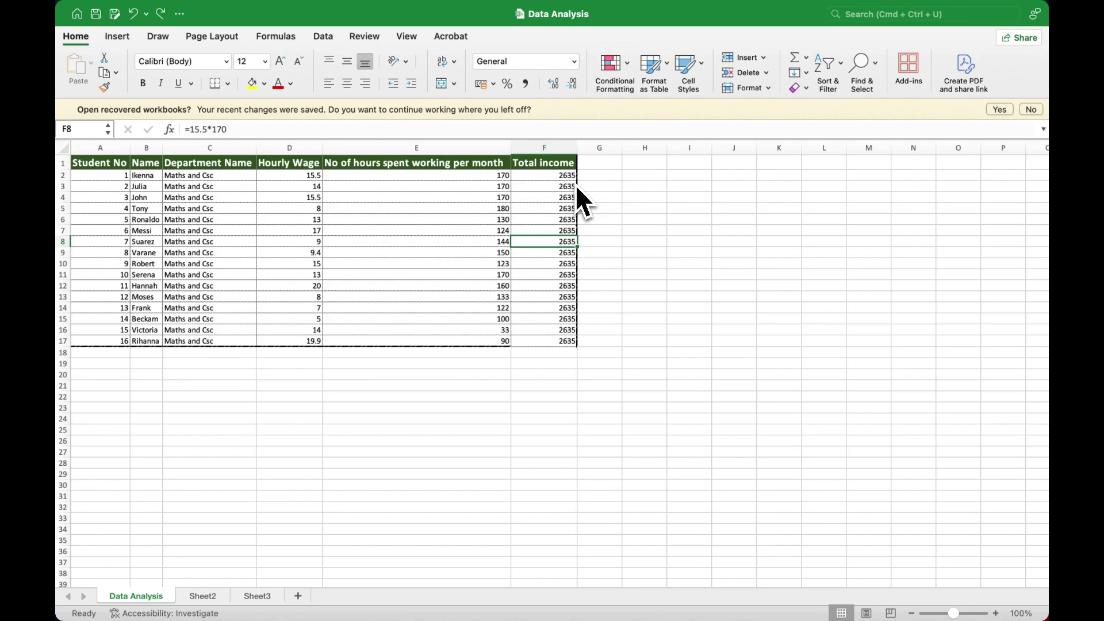
pyautogui.press('super+z')
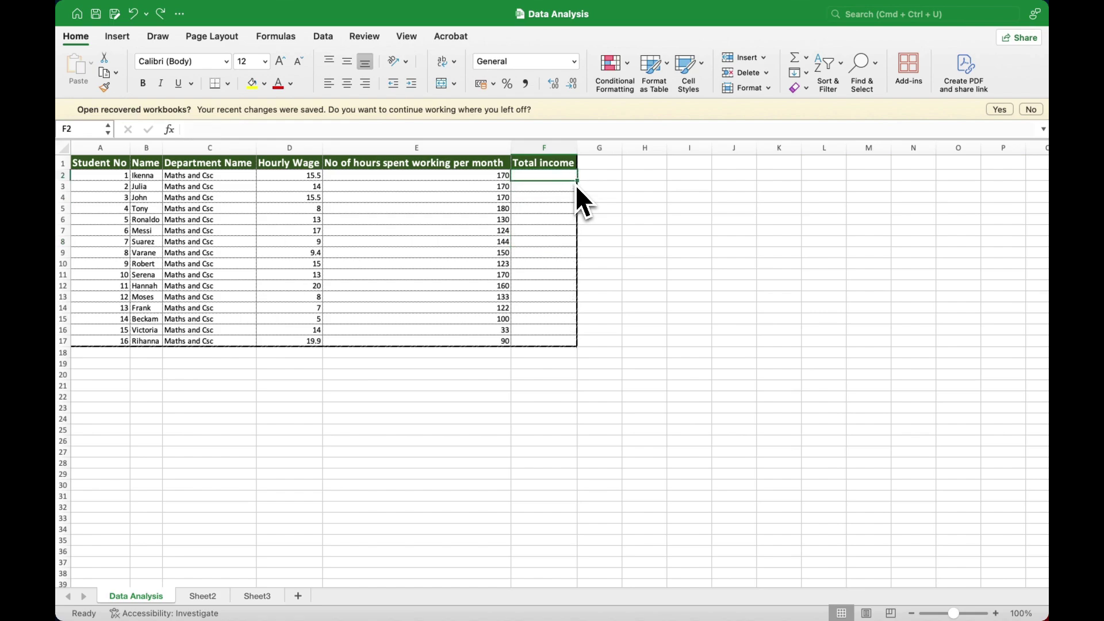
# Enter the formula =D2*E2 in F2 to multiply the hourly wage by the monthly hours
pyautogui.click(544, 219)
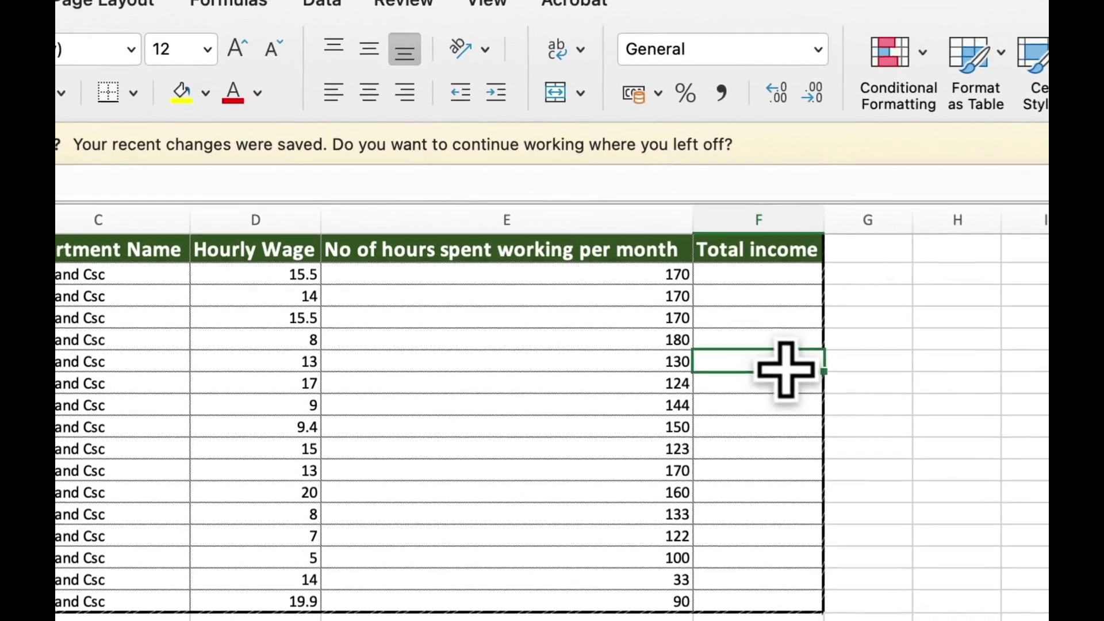
pyautogui.click(774, 274)
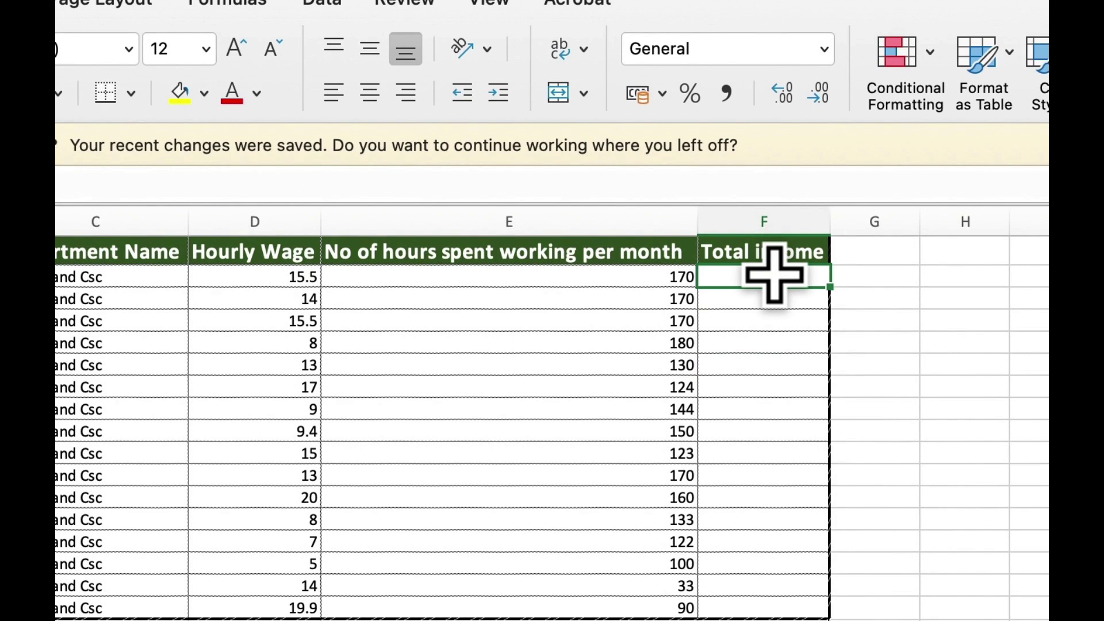
pyautogui.write('=')
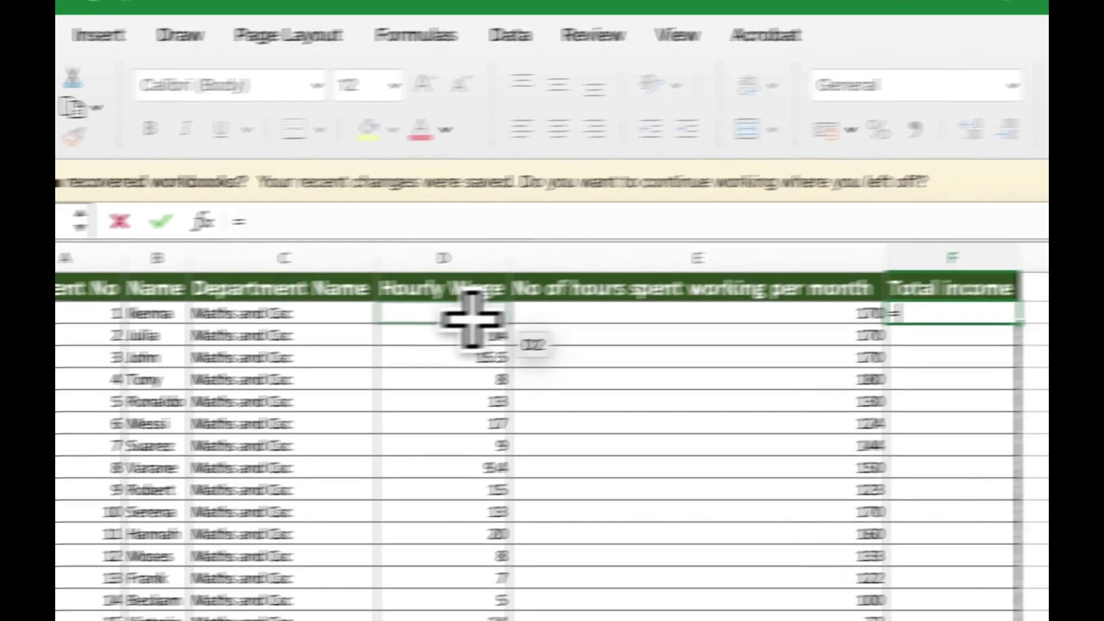
pyautogui.click(546, 310)
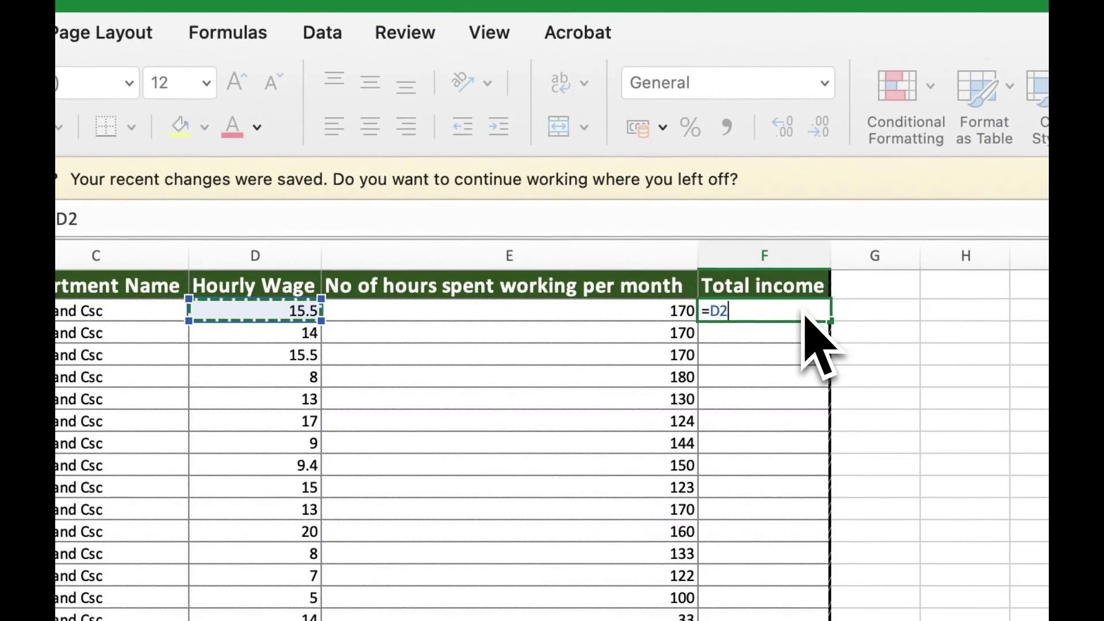
pyautogui.write('*')
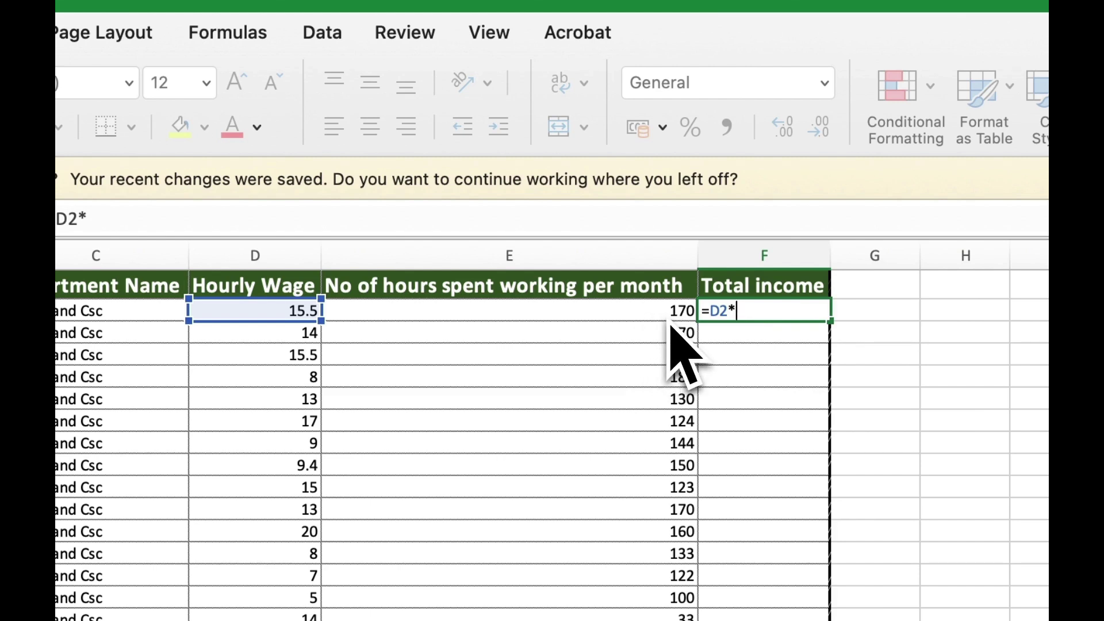
pyautogui.write('E')
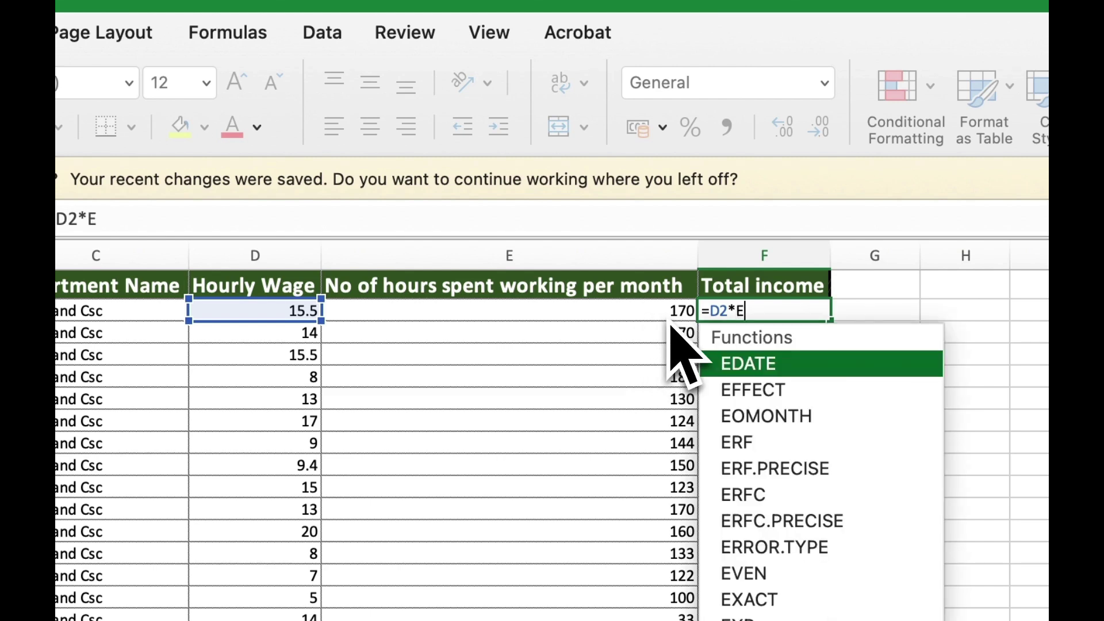
pyautogui.write('2')
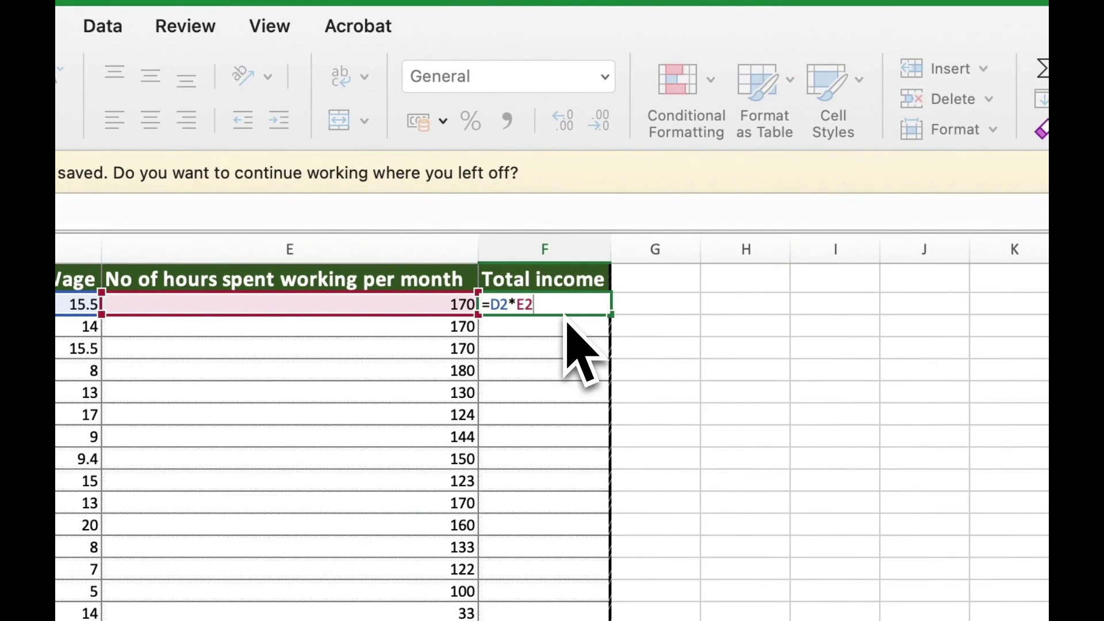
pyautogui.press('Return')
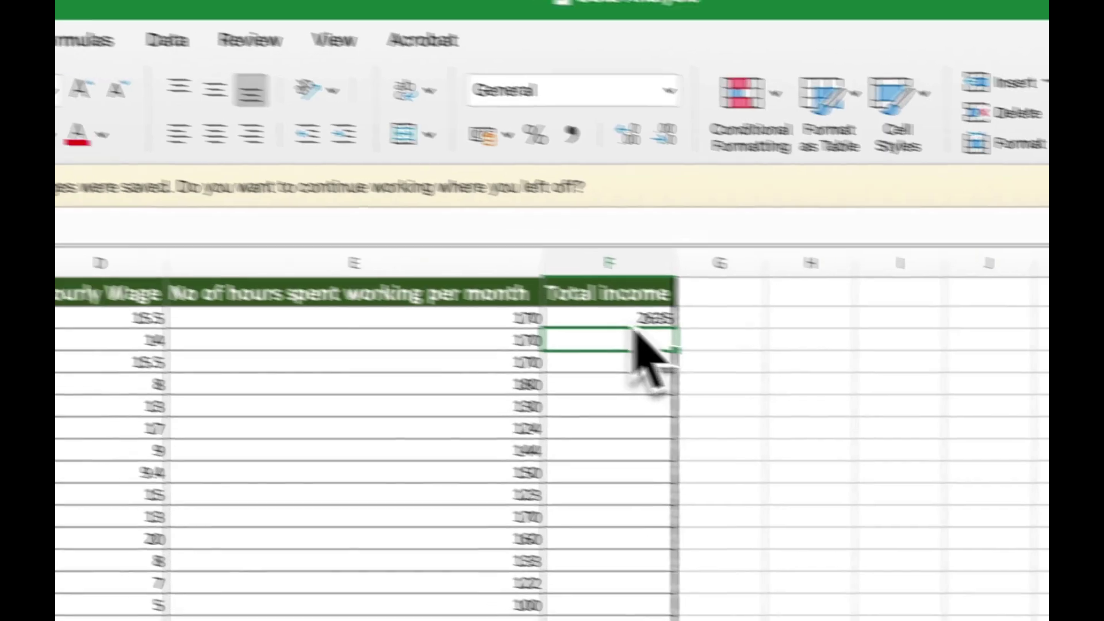
# Check the cell-reference formula in F2 and fill it down through F17
pyautogui.click(570, 308)
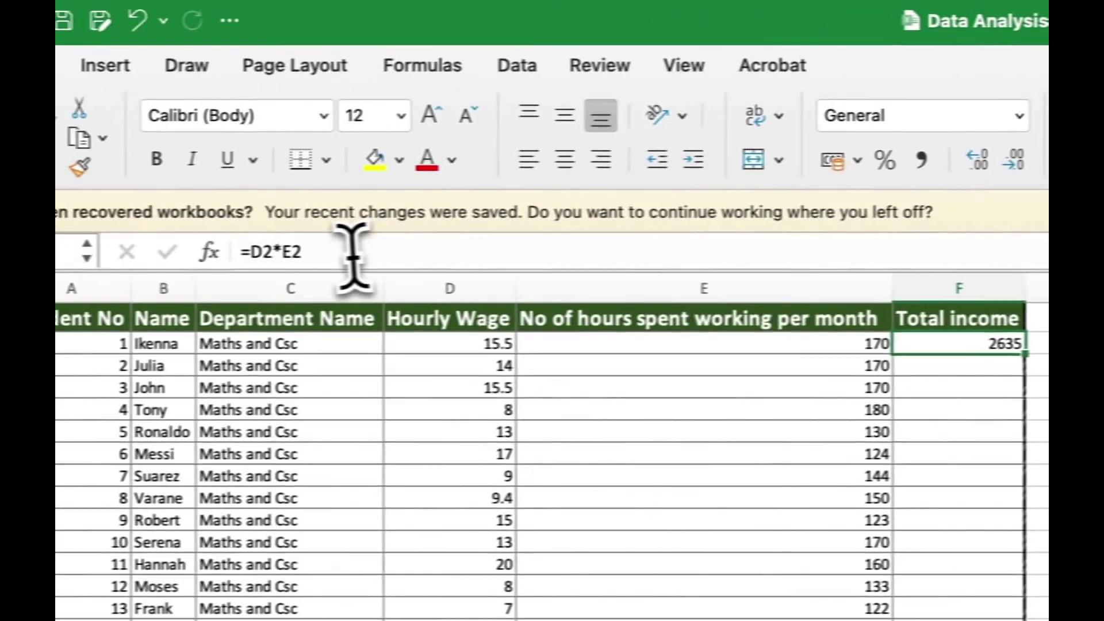
pyautogui.click(130, 261)
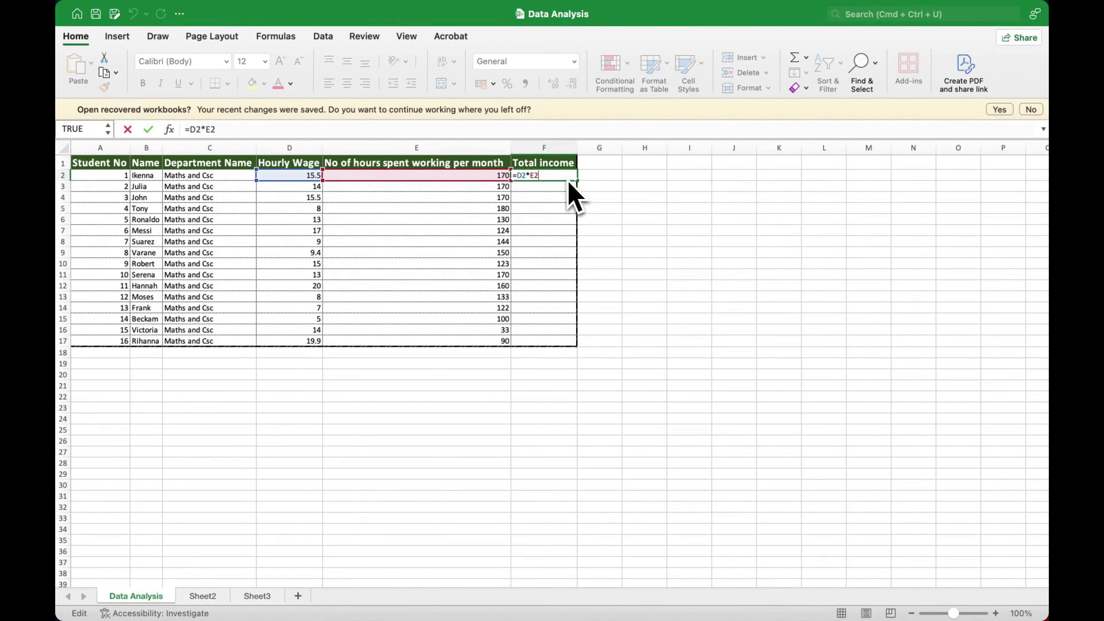
pyautogui.press('Return')
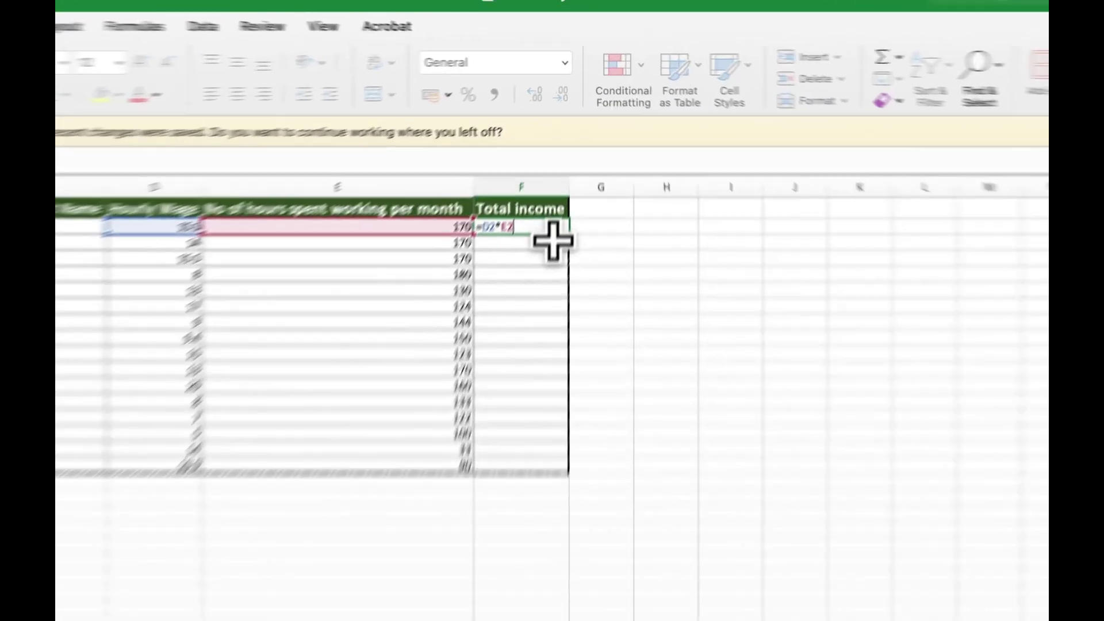
pyautogui.click(526, 287)
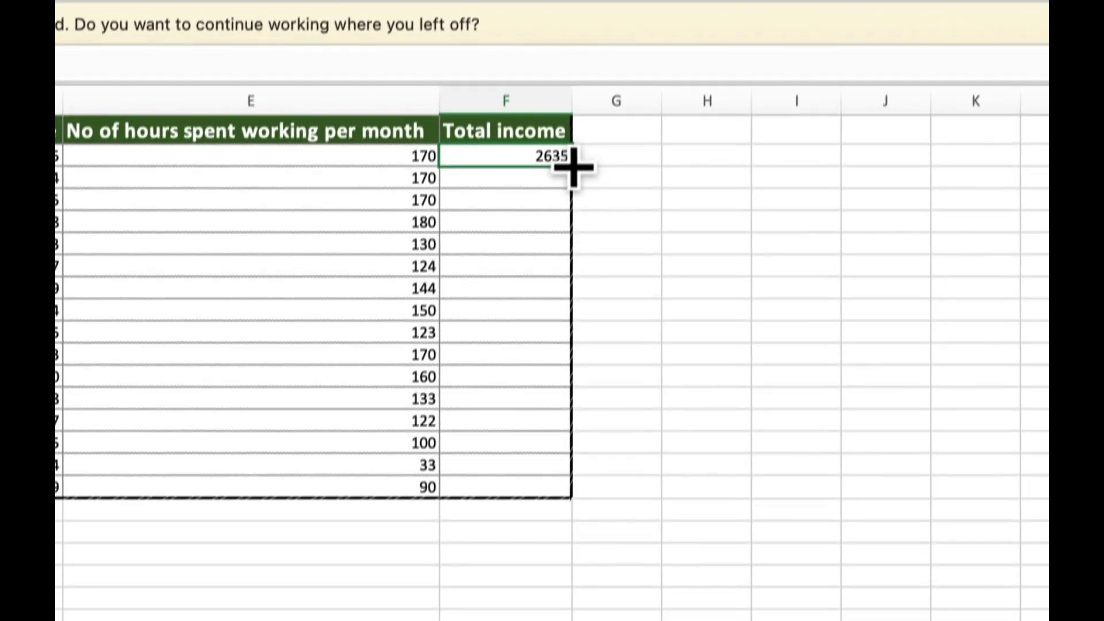
pyautogui.moveTo(560, 302); pyautogui.dragTo(585, 460)
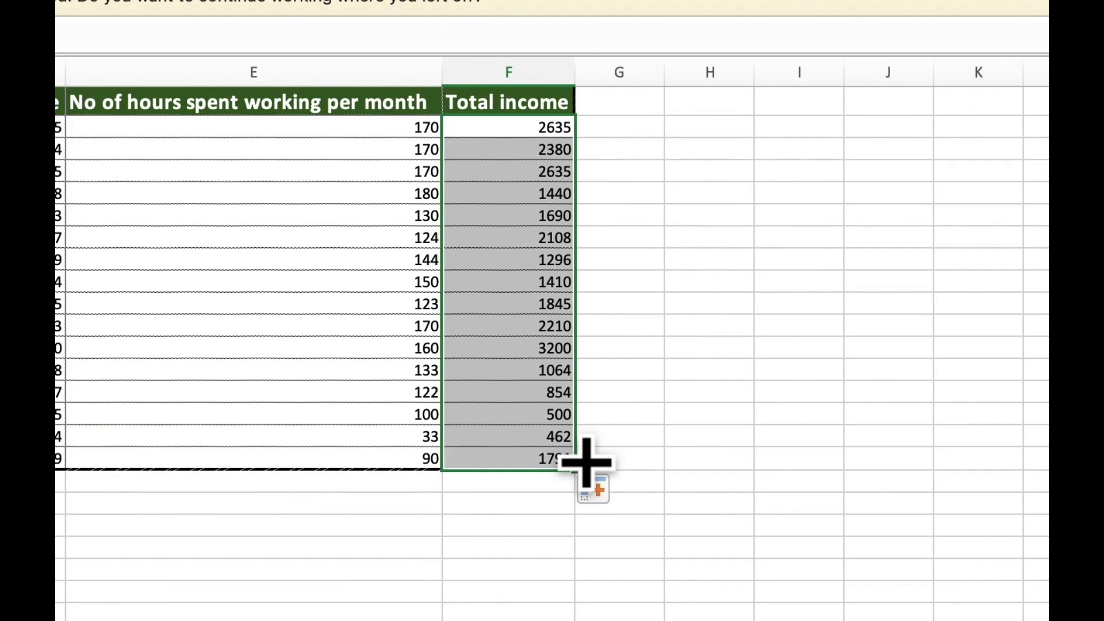
pyautogui.click(601, 437)
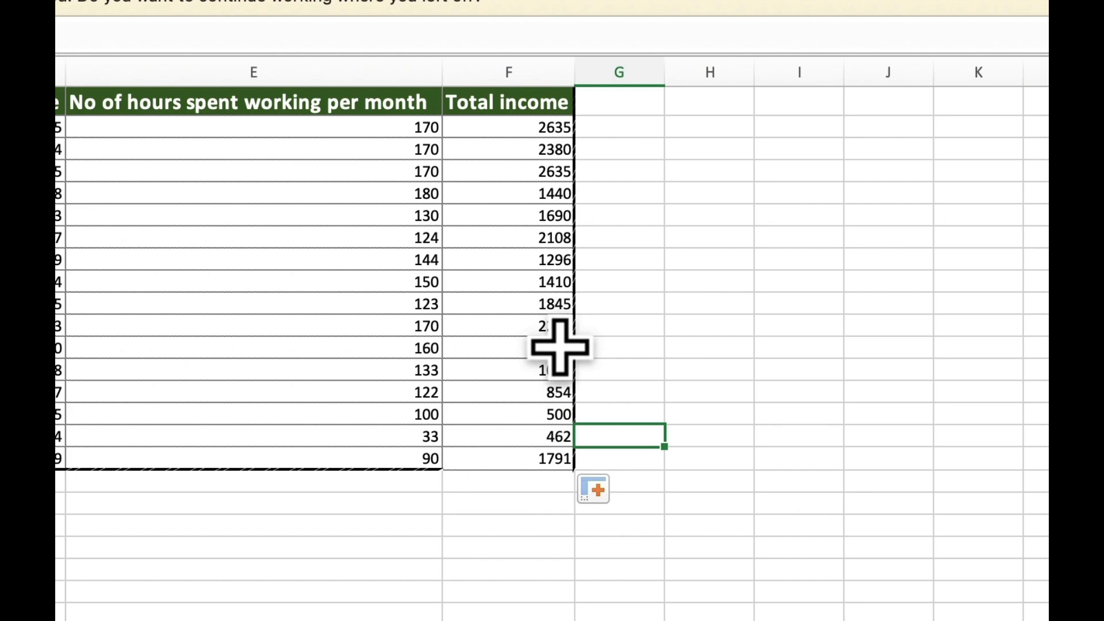
# Inspect the Total income formulas in F17, F16 and F2 to compare their row references
pyautogui.click(524, 460)
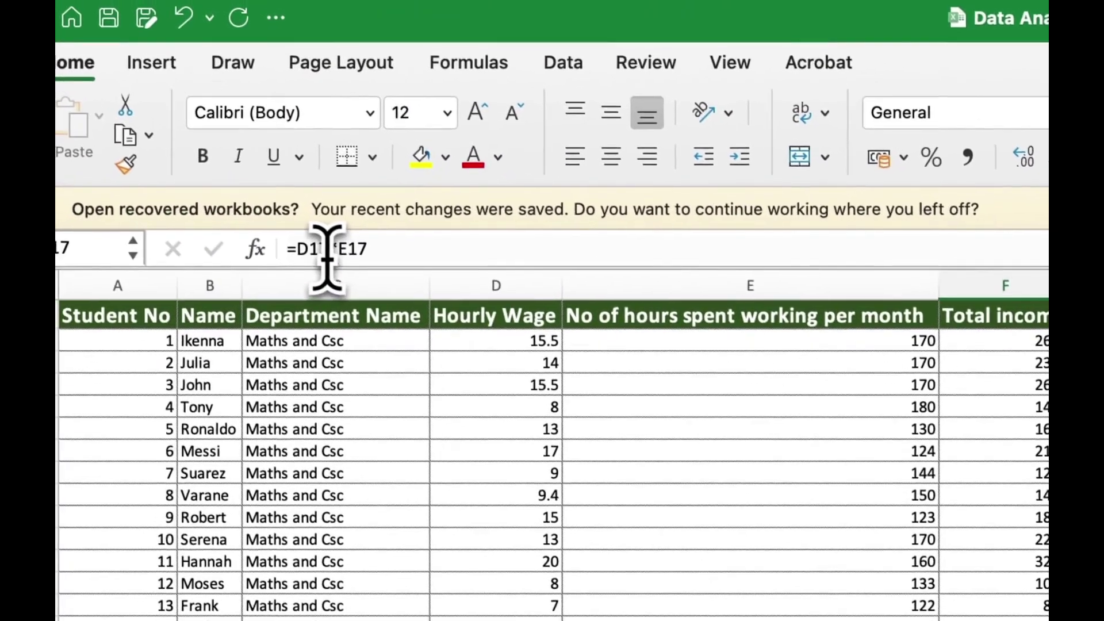
pyautogui.click(417, 249)
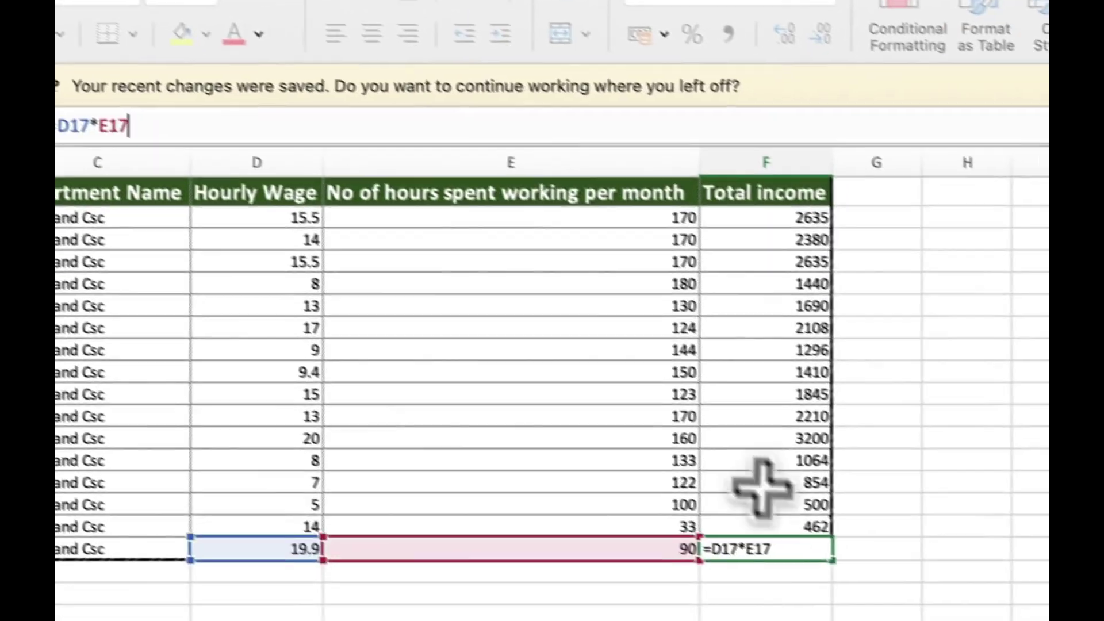
pyautogui.click(793, 525)
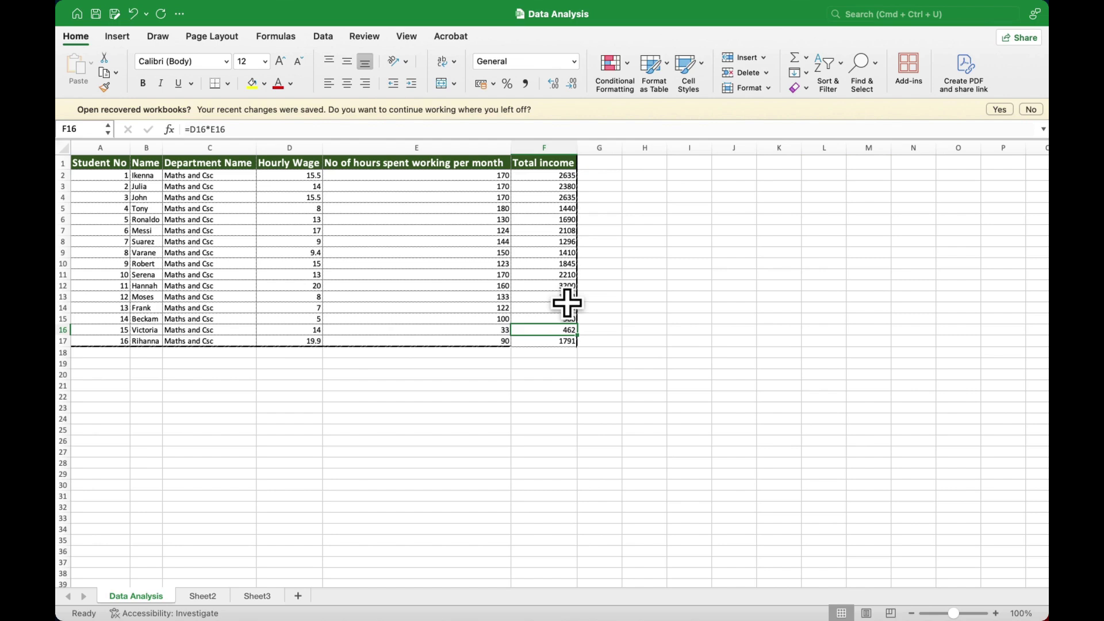
pyautogui.click(568, 177)
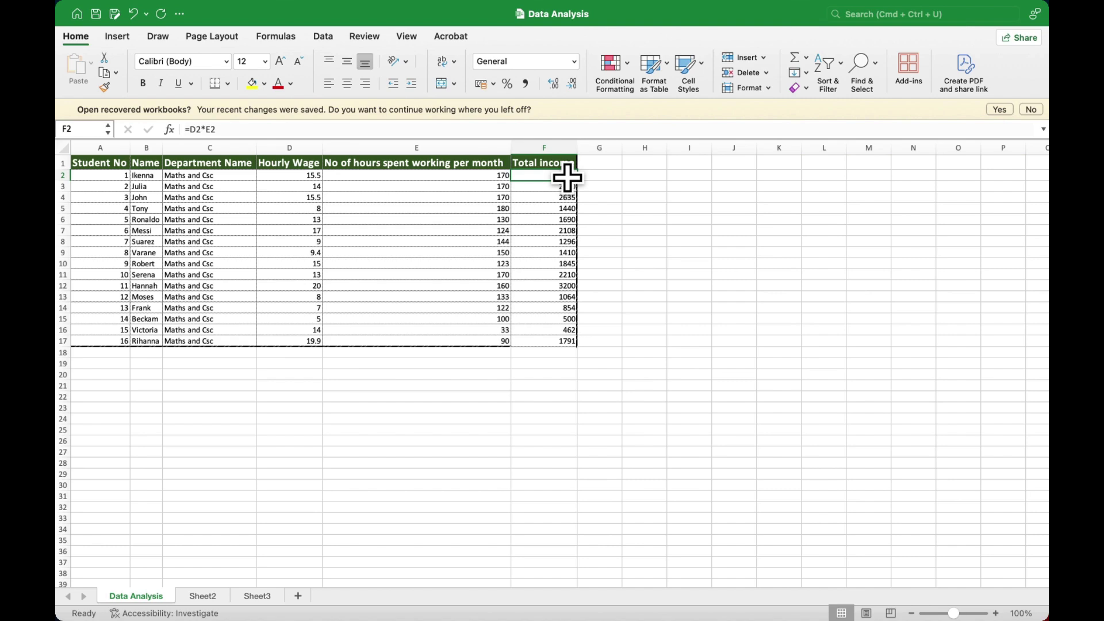
# Add a Tax column header in G1, beside Total income
pyautogui.click(599, 165)
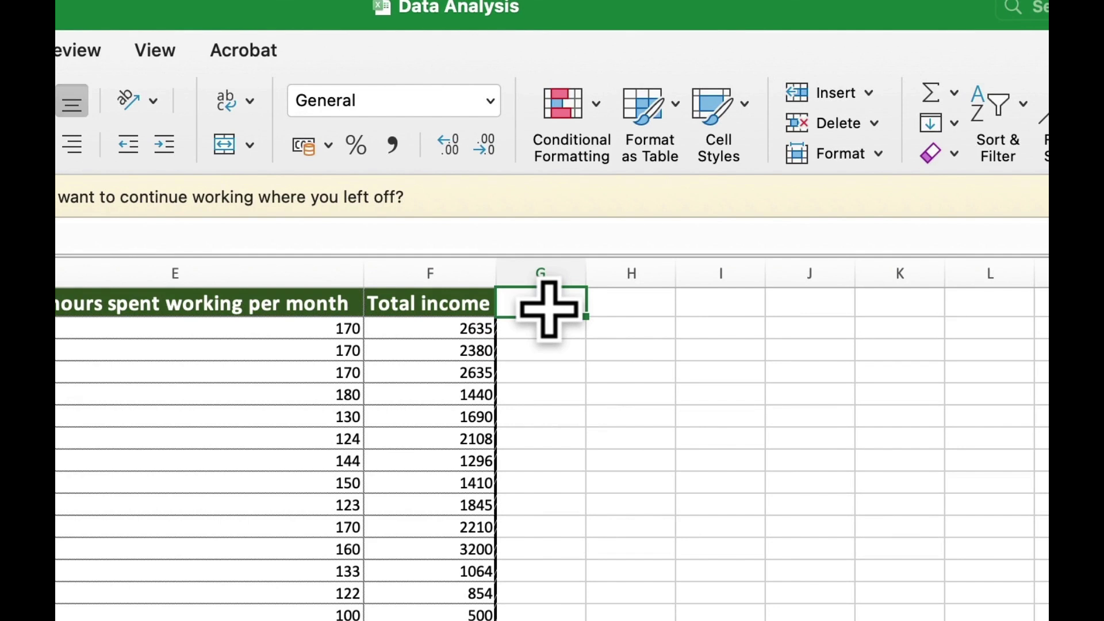
pyautogui.write('Tax')
pyautogui.click(615, 352)
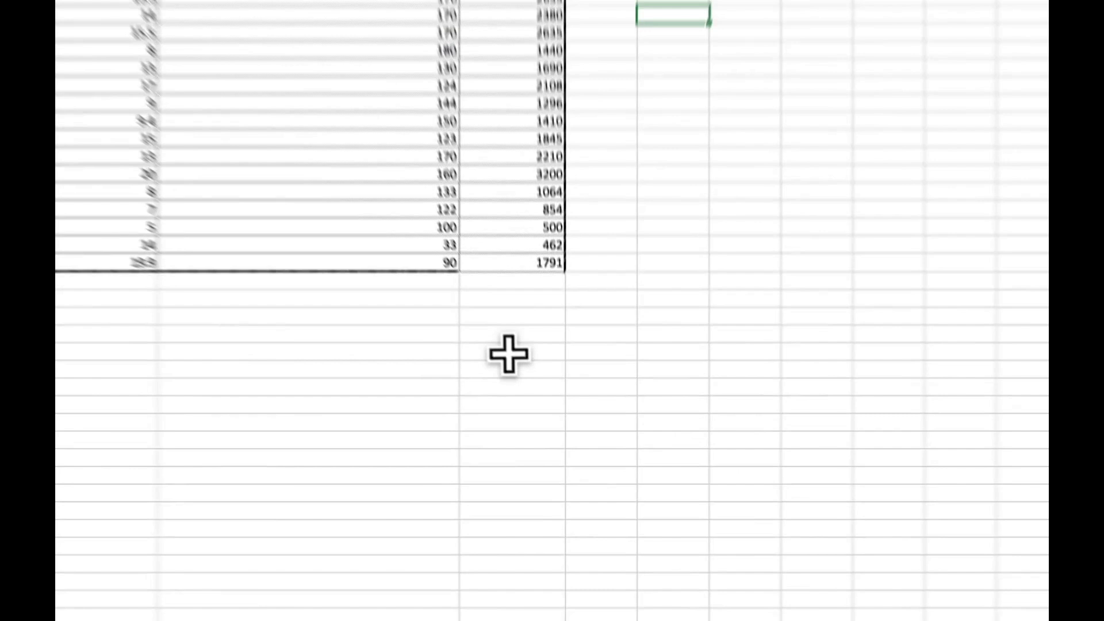
# Label F22 as Tax below the table and enter the 5% rate in G22
pyautogui.click(540, 395)
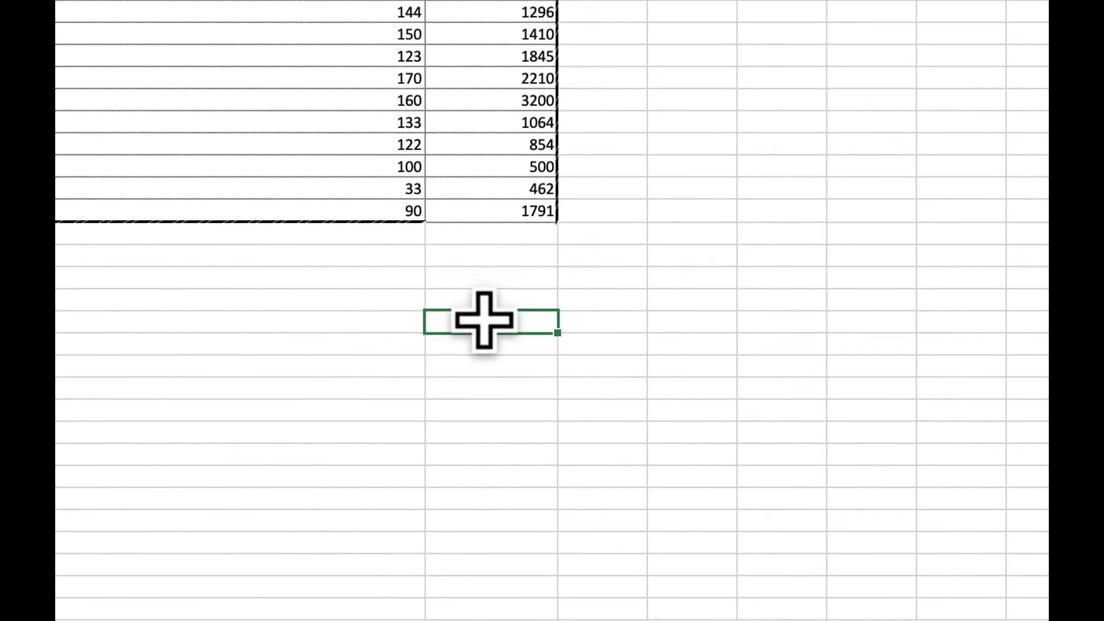
pyautogui.write('Tax')
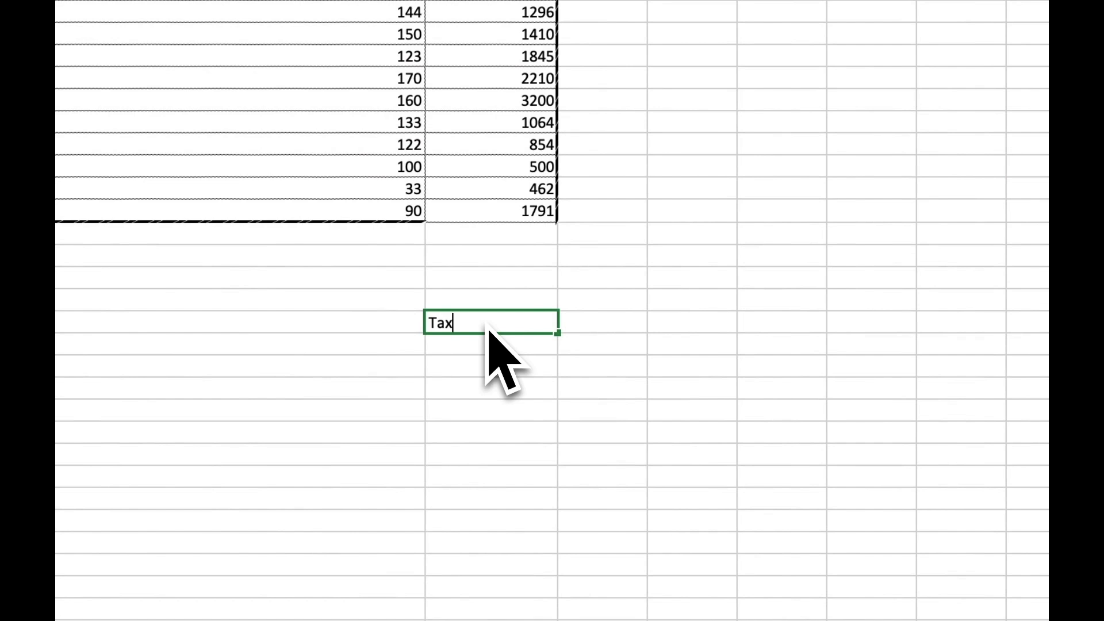
pyautogui.click(617, 317)
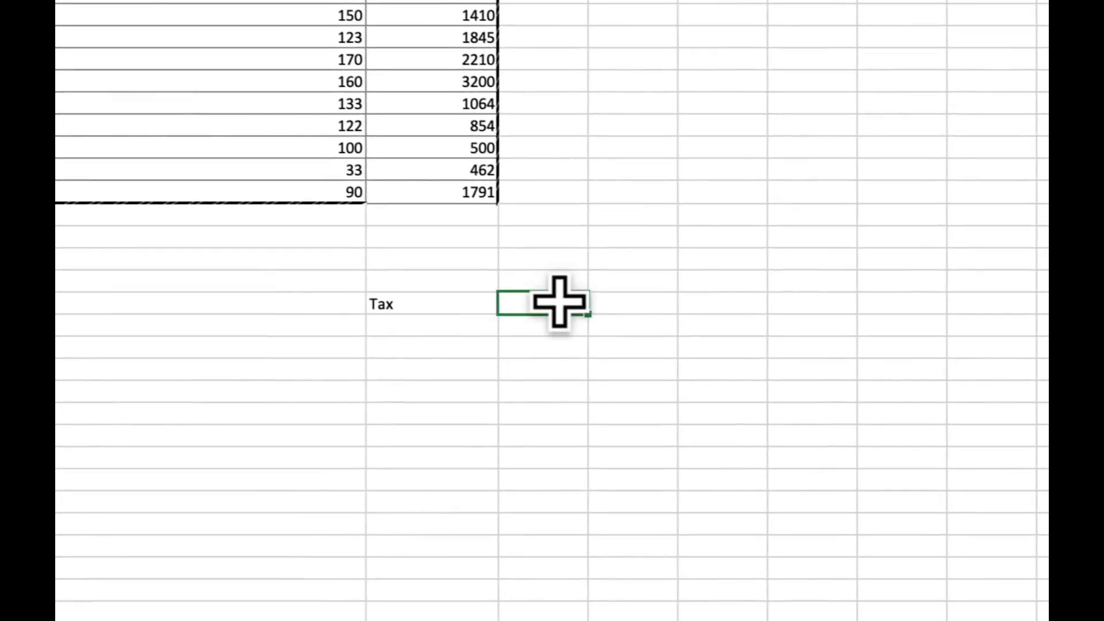
pyautogui.write('5')
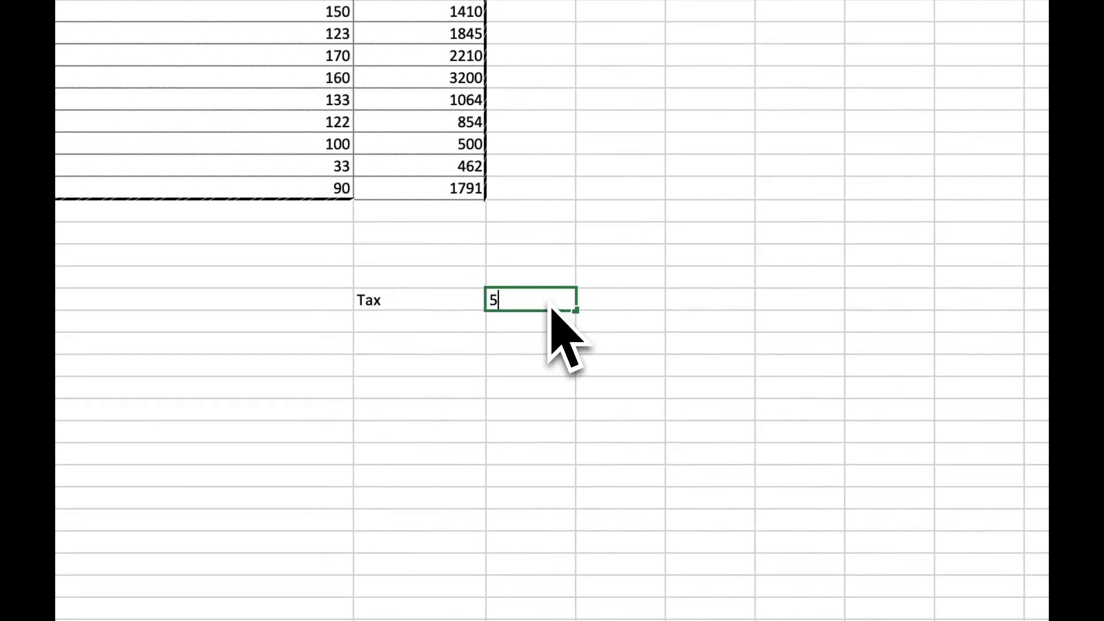
pyautogui.write('%')
pyautogui.press('Return')
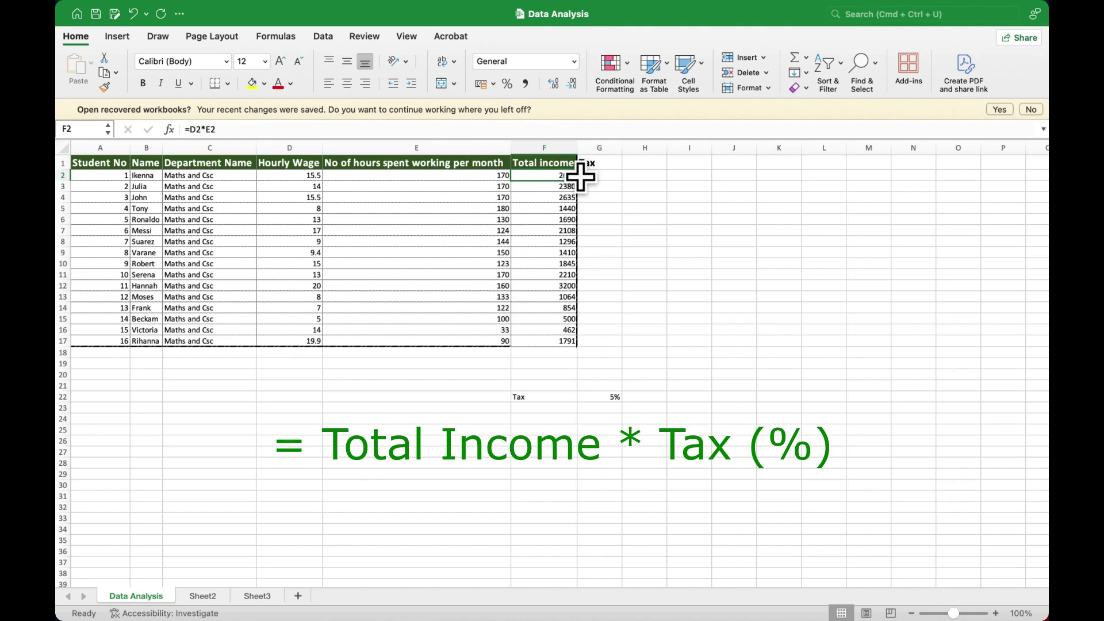
# Enter the formula =F2*G22 in G2 to multiply the total income by the tax rate
pyautogui.click(582, 178)
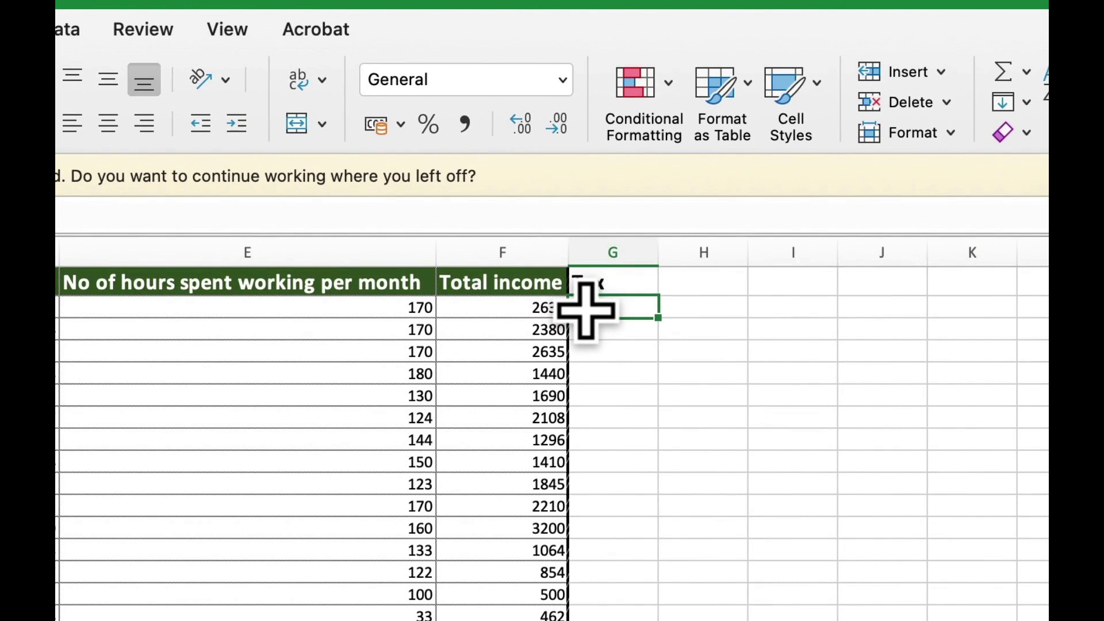
pyautogui.write('=')
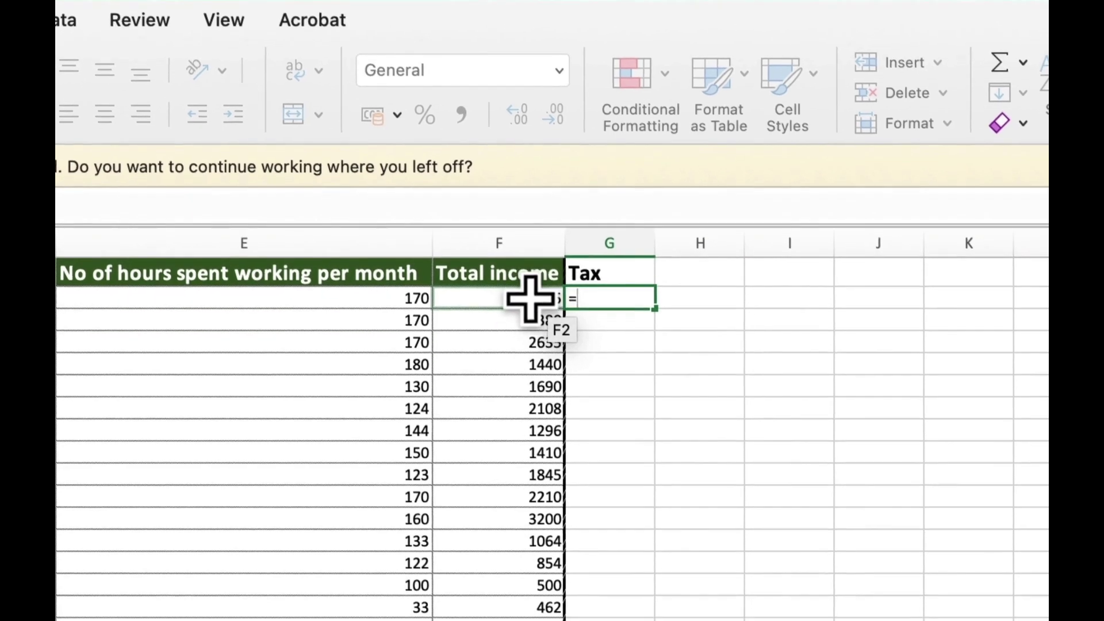
pyautogui.click(533, 308)
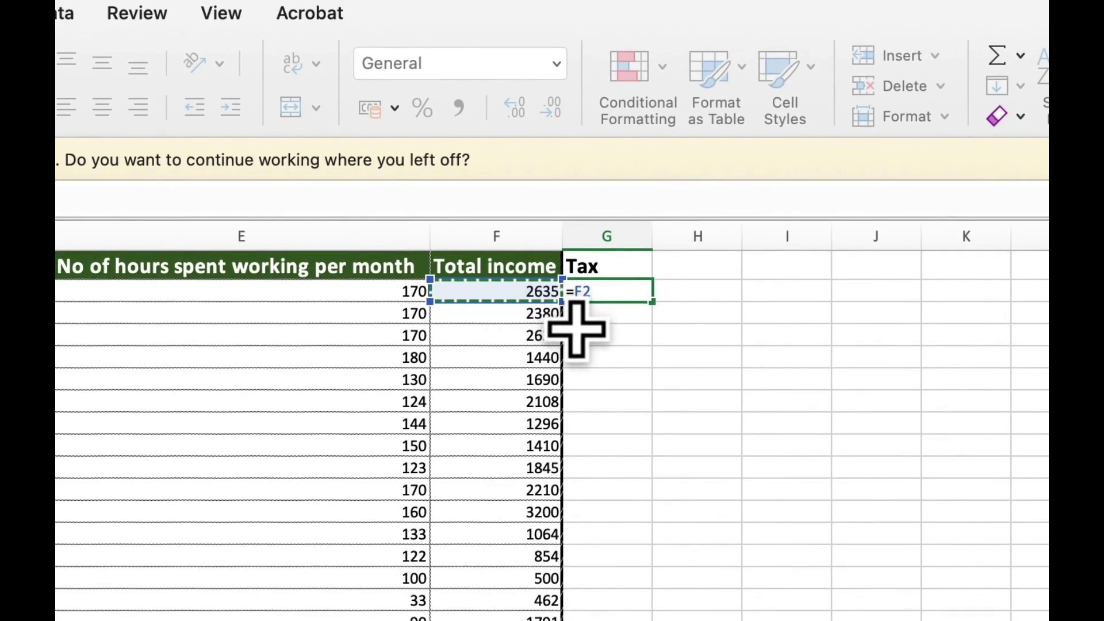
pyautogui.write('*')
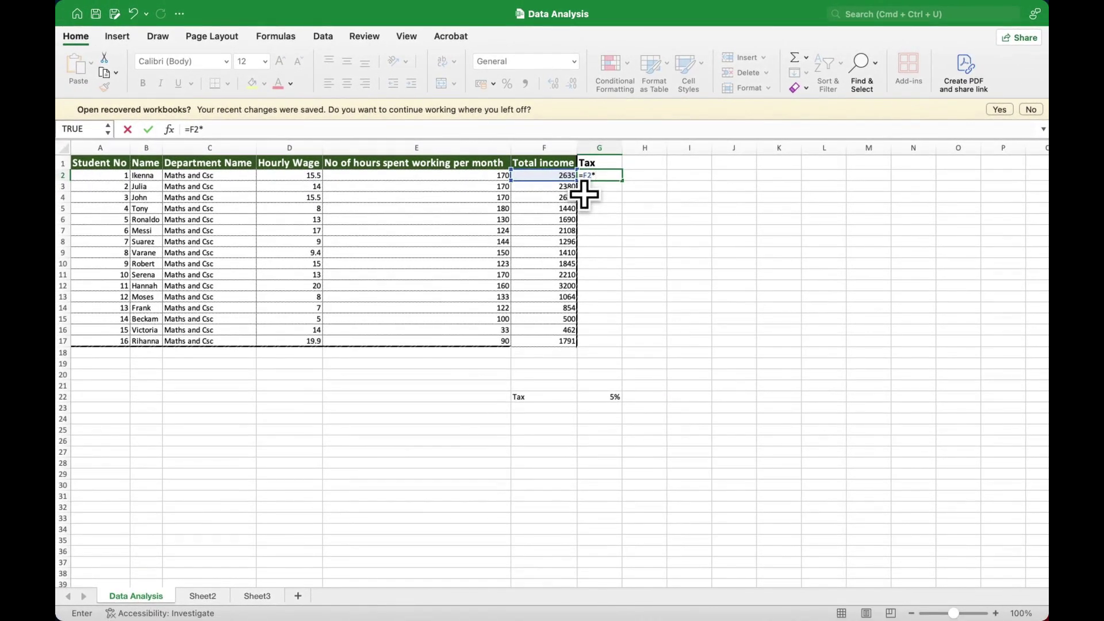
pyautogui.click(607, 396)
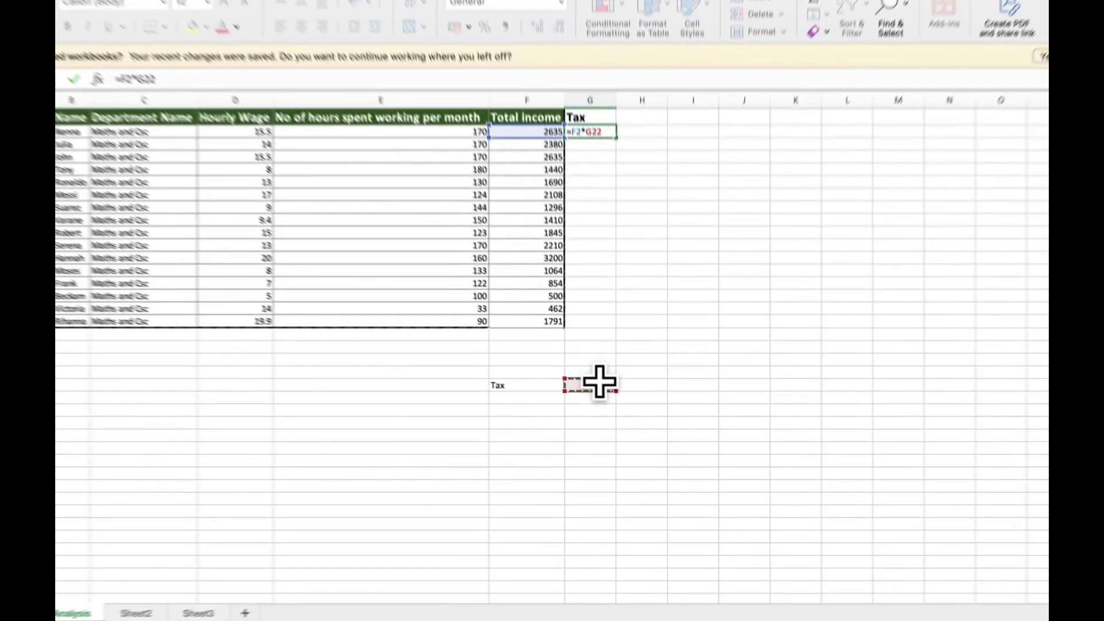
pyautogui.press('Return')
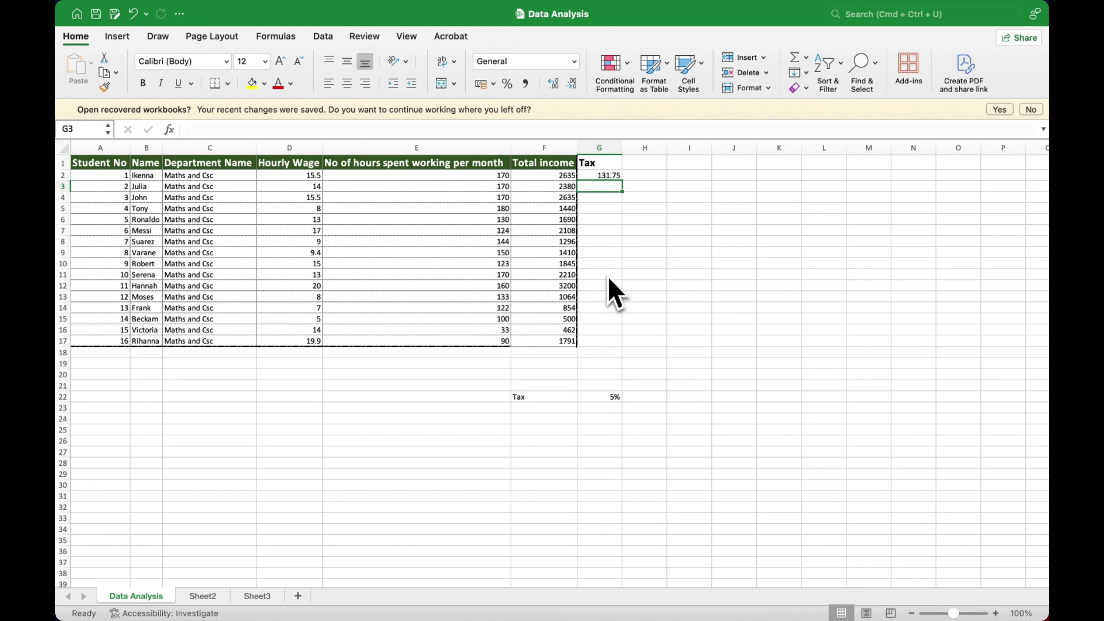
# Fill the Tax formula from G2 down through G17
pyautogui.click(597, 175)
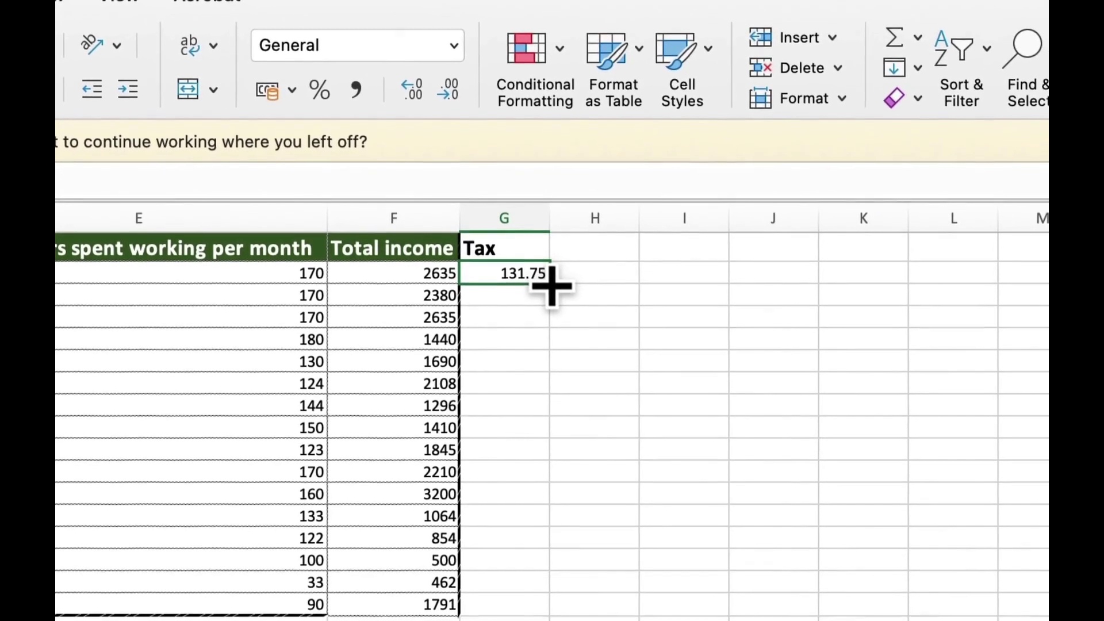
pyautogui.moveTo(550, 286); pyautogui.dragTo(548, 415)
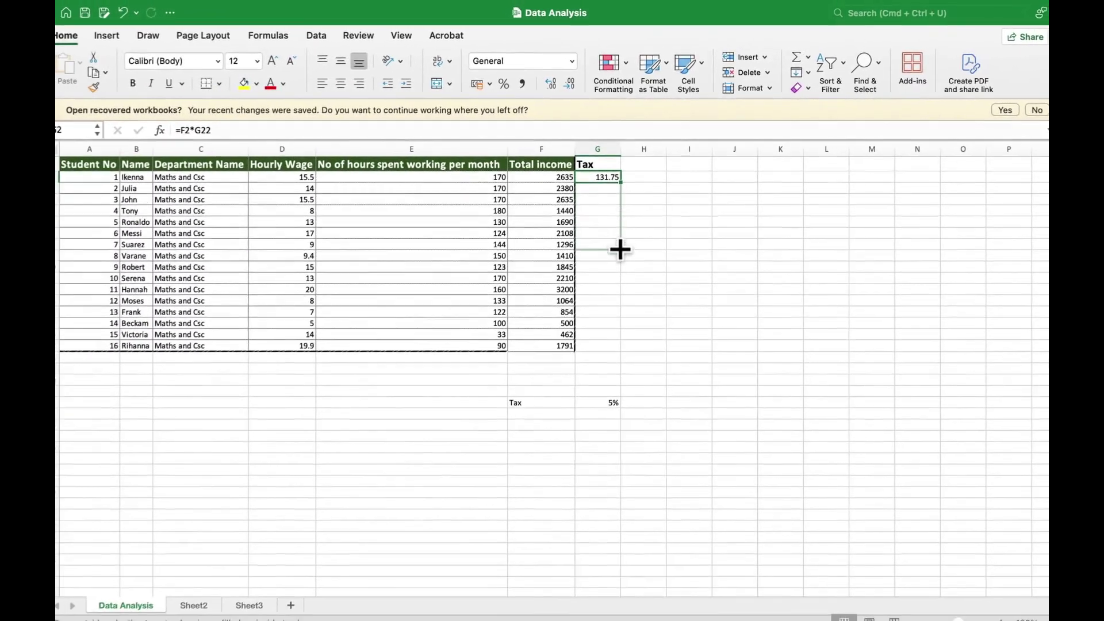
pyautogui.moveTo(620, 249); pyautogui.dragTo(623, 345)
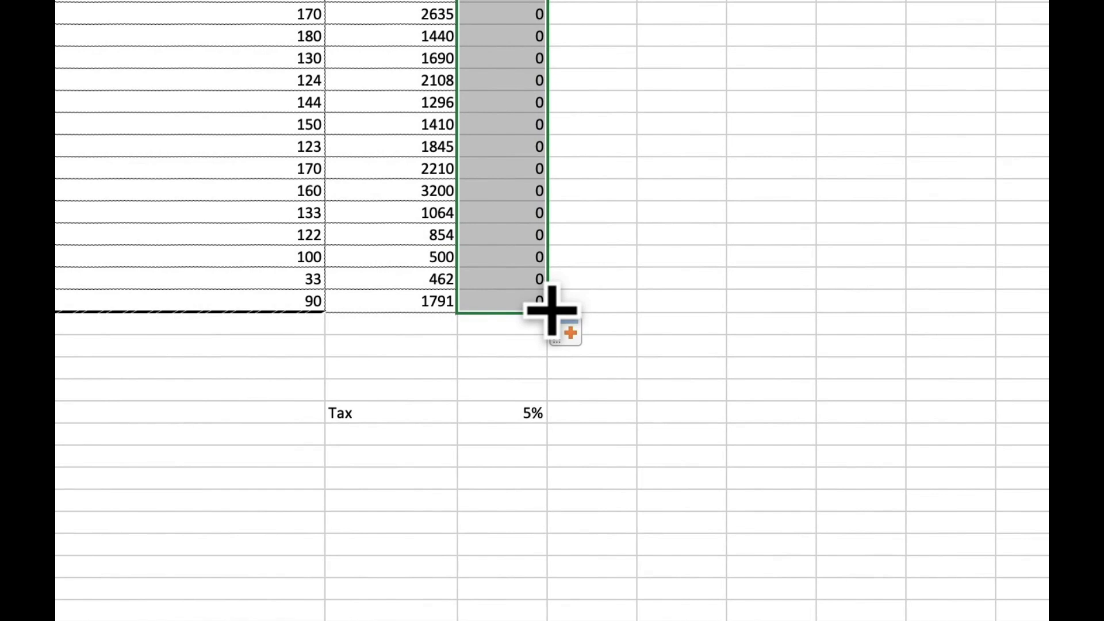
pyautogui.click(598, 298)
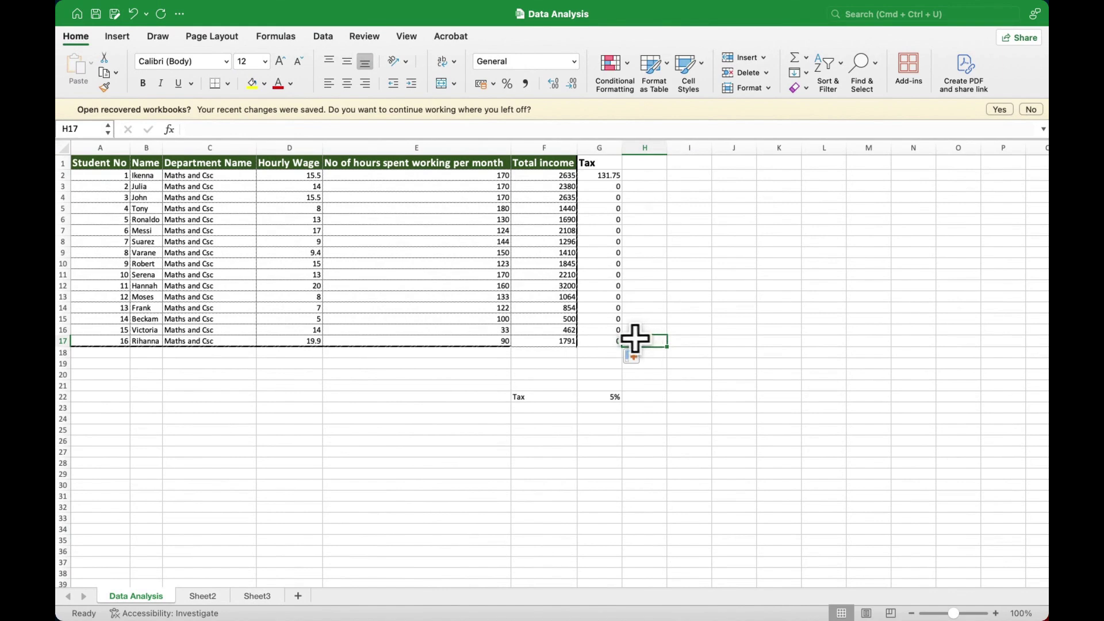
# Examine the filled Tax formulas in G17, G6 and G7 and the tax-rate cells they reference
pyautogui.click(617, 339)
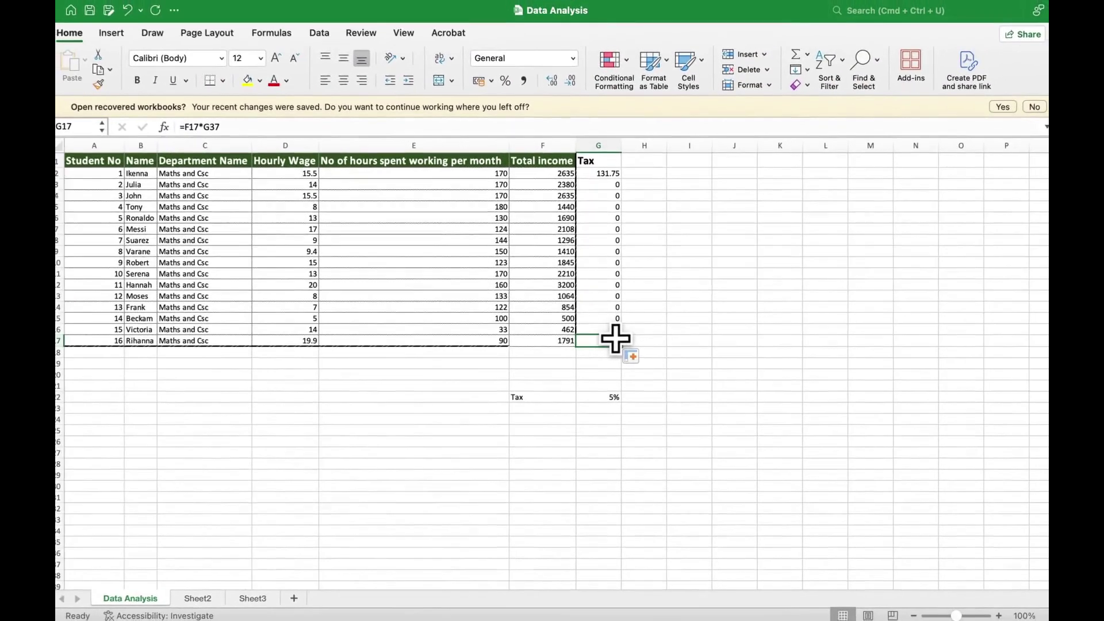
pyautogui.click(310, 129)
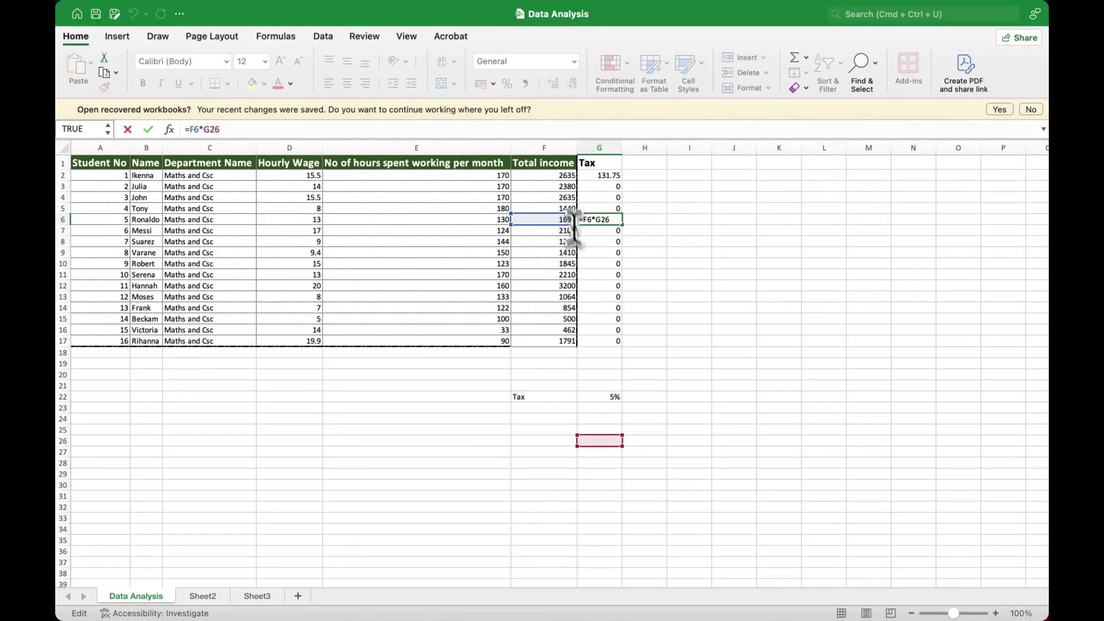
pyautogui.click(608, 440)
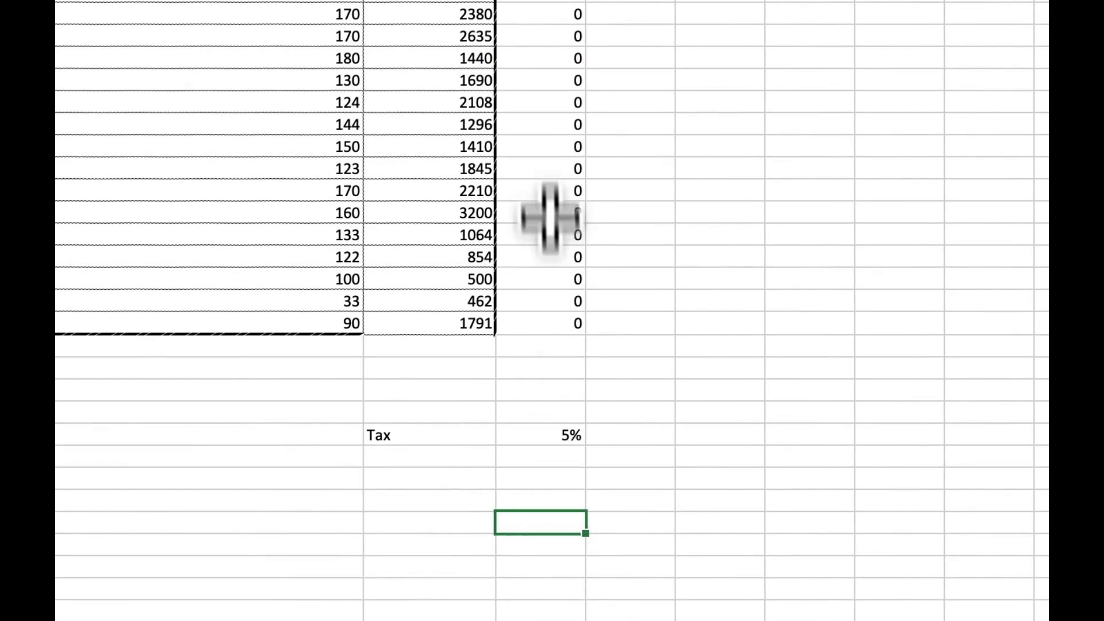
pyautogui.click(545, 95)
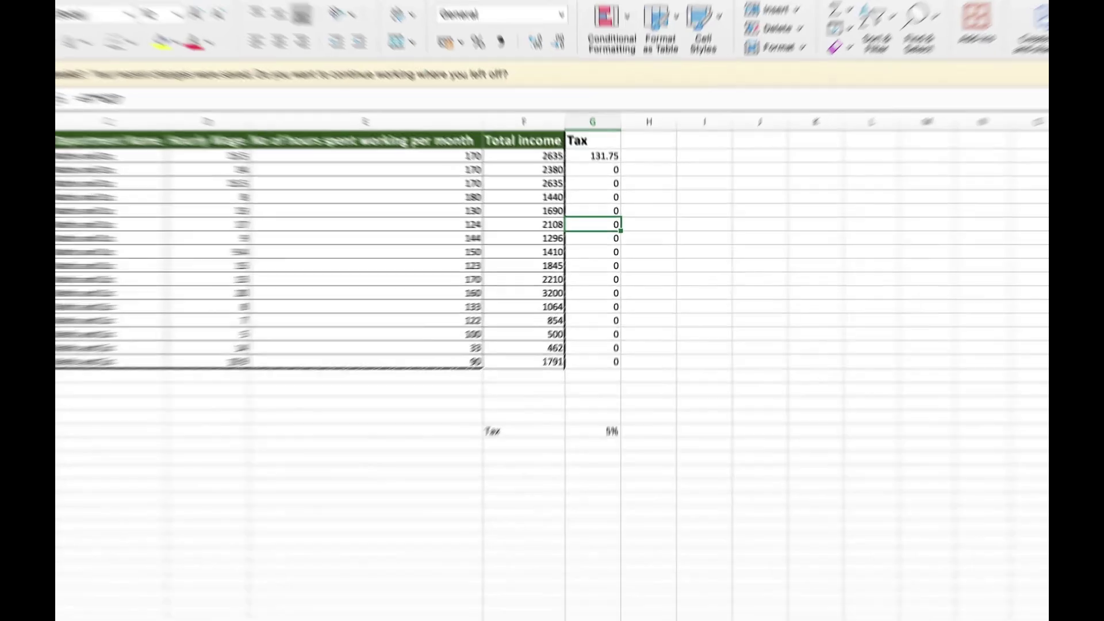
# Compare the Total income range F2:F17 and the Tax range G2:G17 with the single tax-rate cell G22
pyautogui.click(560, 176)
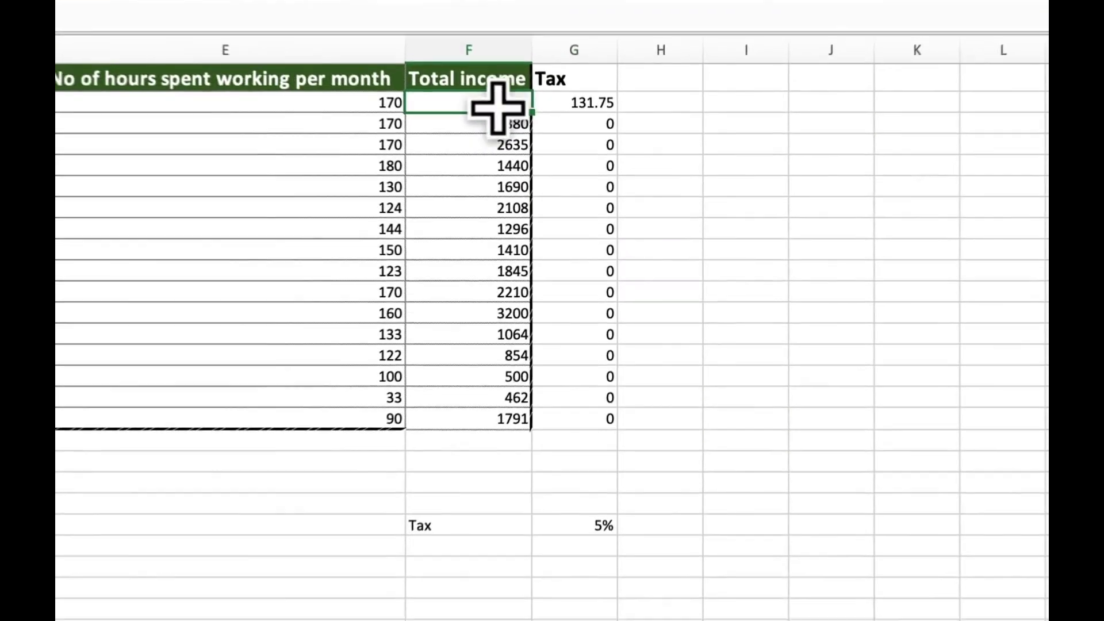
pyautogui.moveTo(493, 101); pyautogui.dragTo(504, 425)
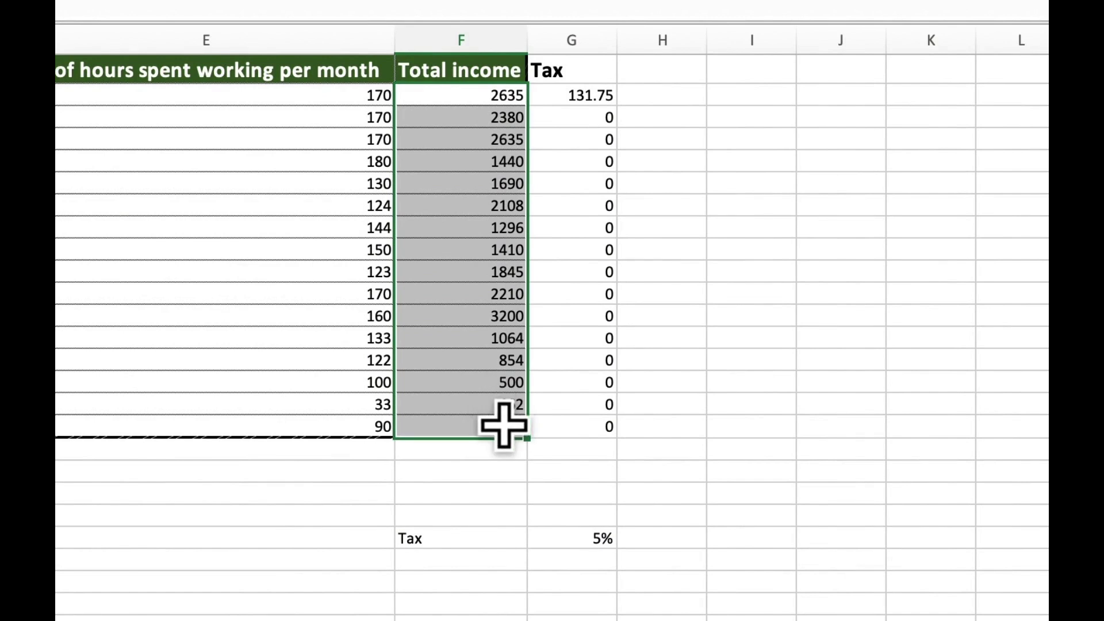
pyautogui.press('super+c')
pyautogui.click(592, 98)
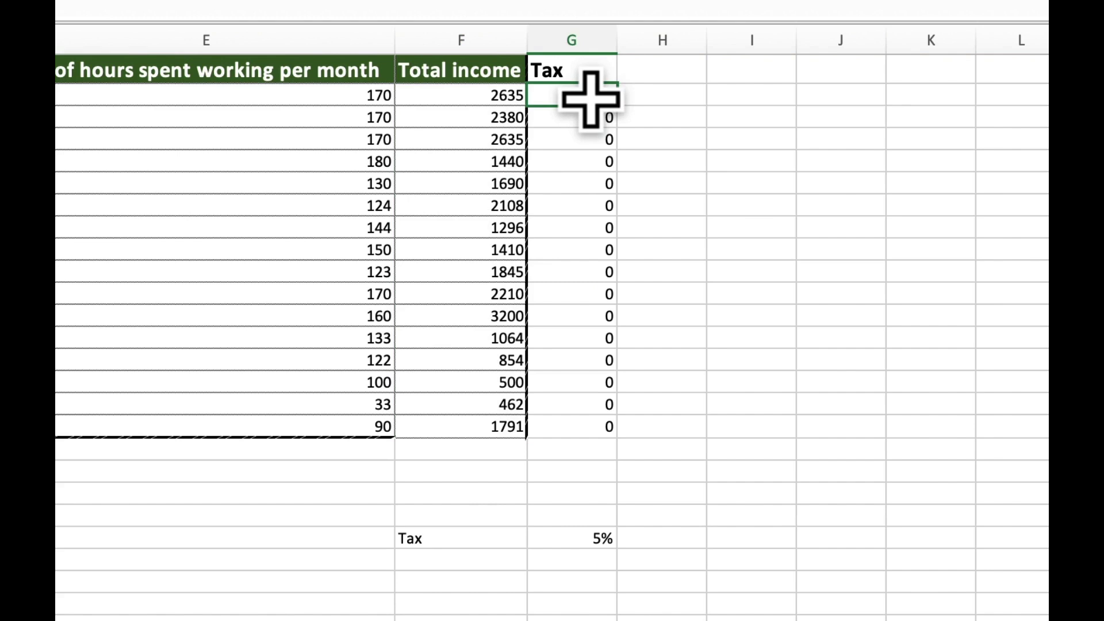
pyautogui.moveTo(591, 93); pyautogui.dragTo(592, 428)
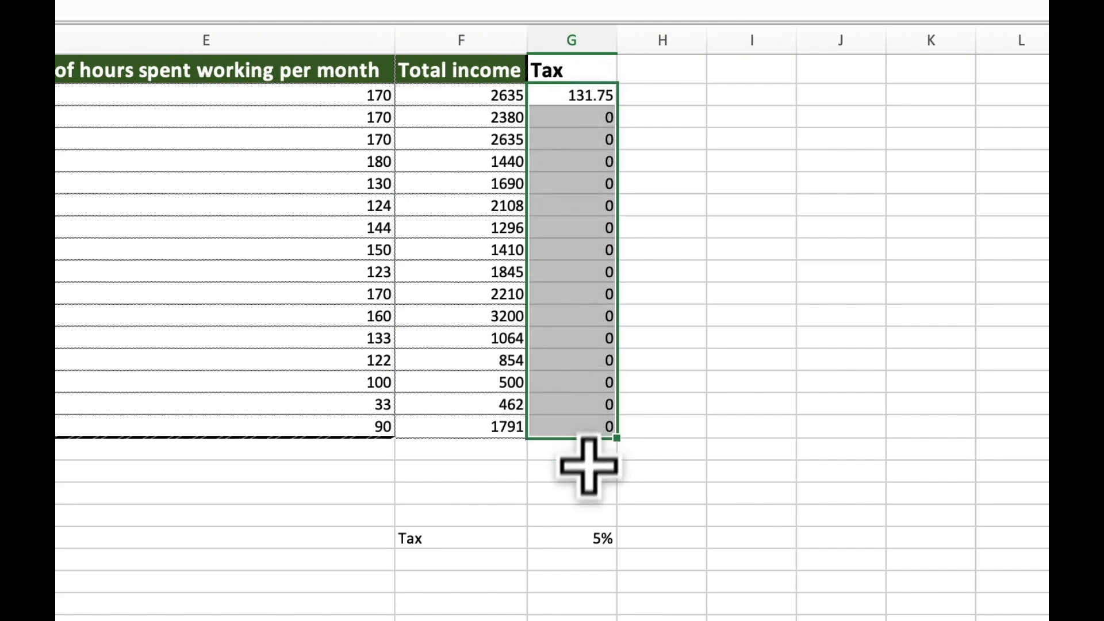
pyautogui.click(601, 542)
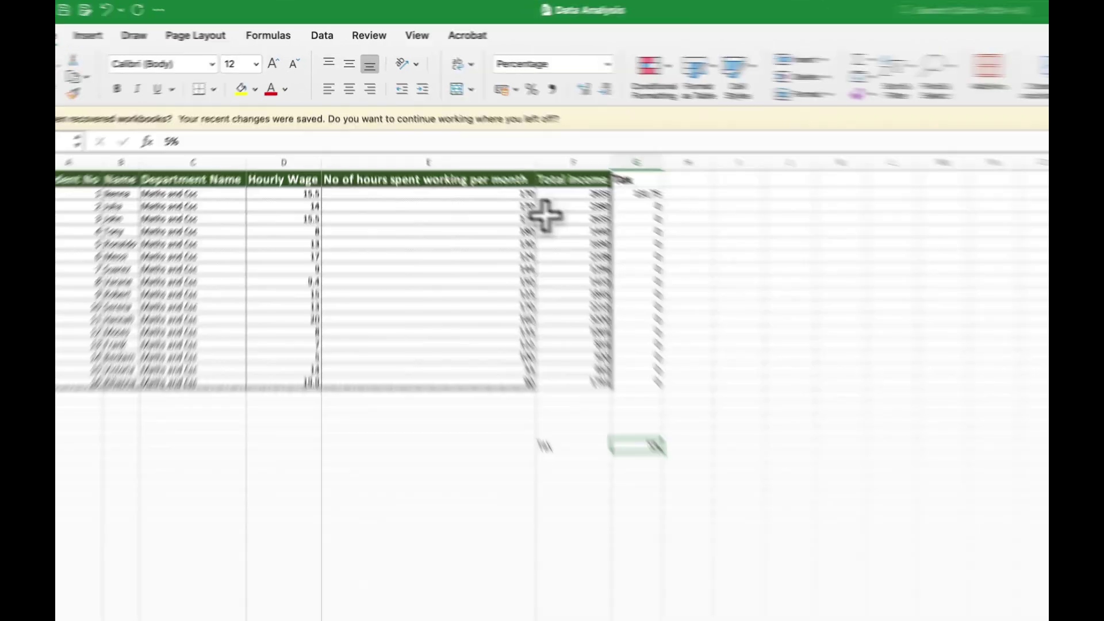
# Review the Tax formula in G2 against the total incomes in F2 and F3 and the rate in G22
pyautogui.click(555, 176)
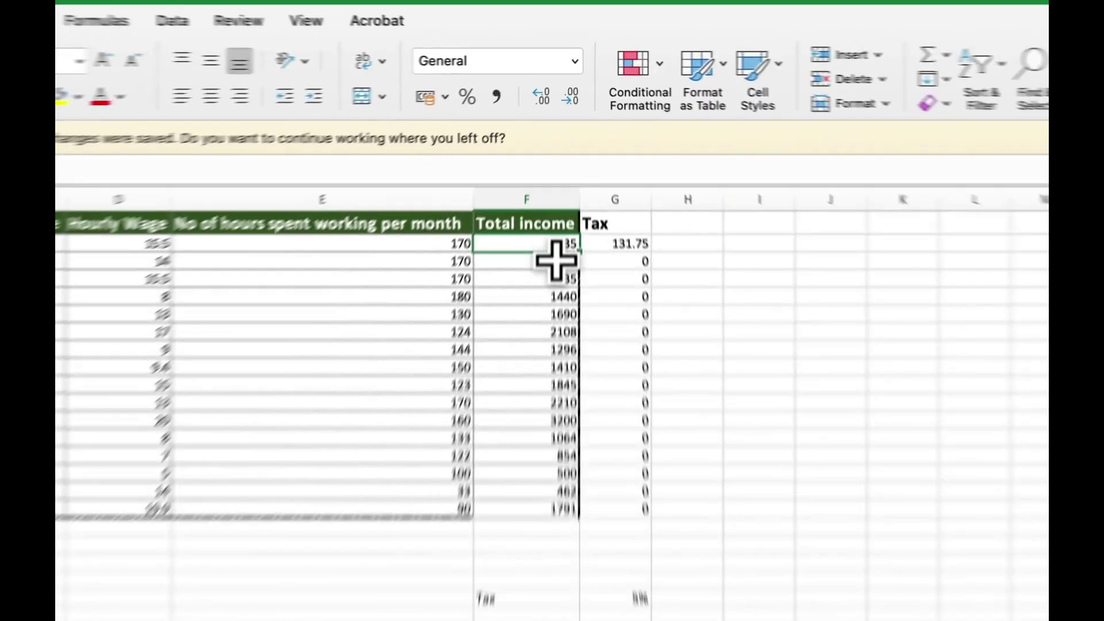
pyautogui.click(563, 187)
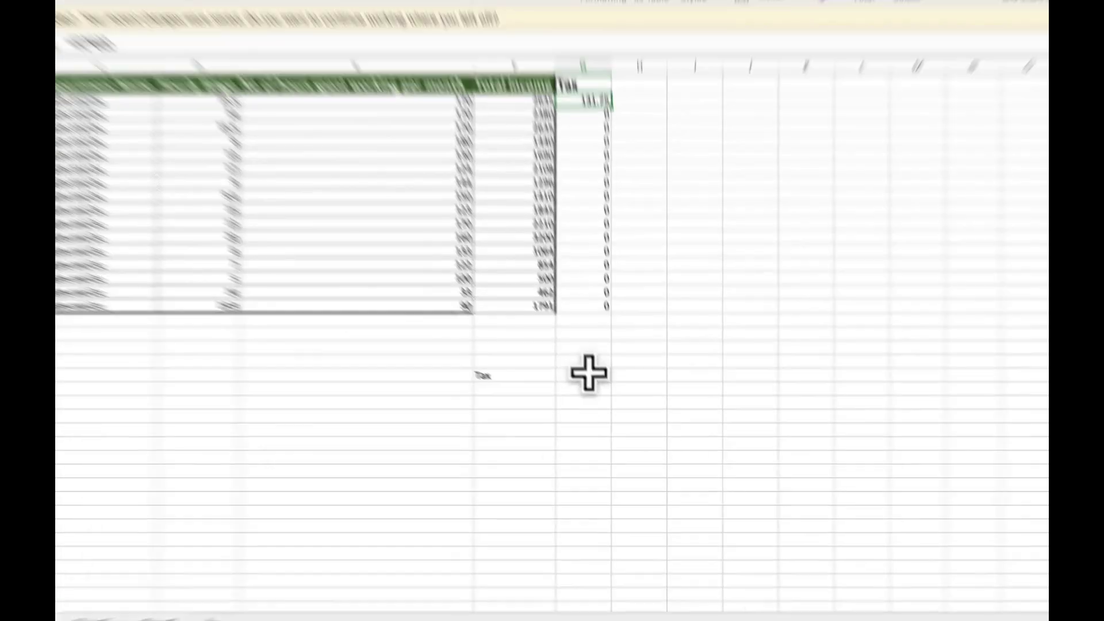
pyautogui.click(605, 396)
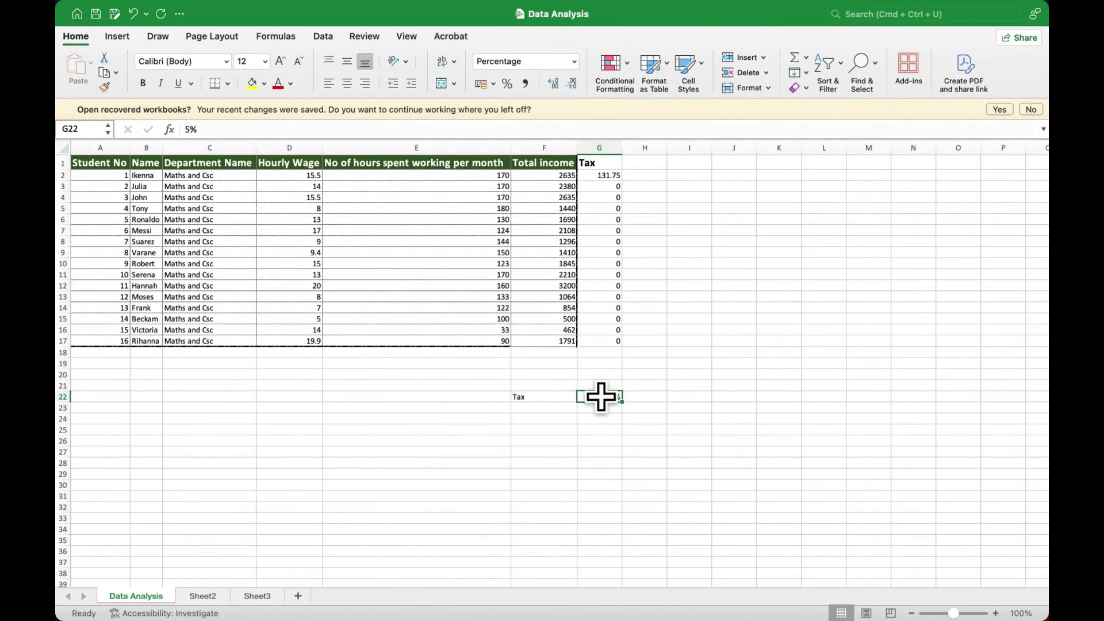
pyautogui.click(599, 175)
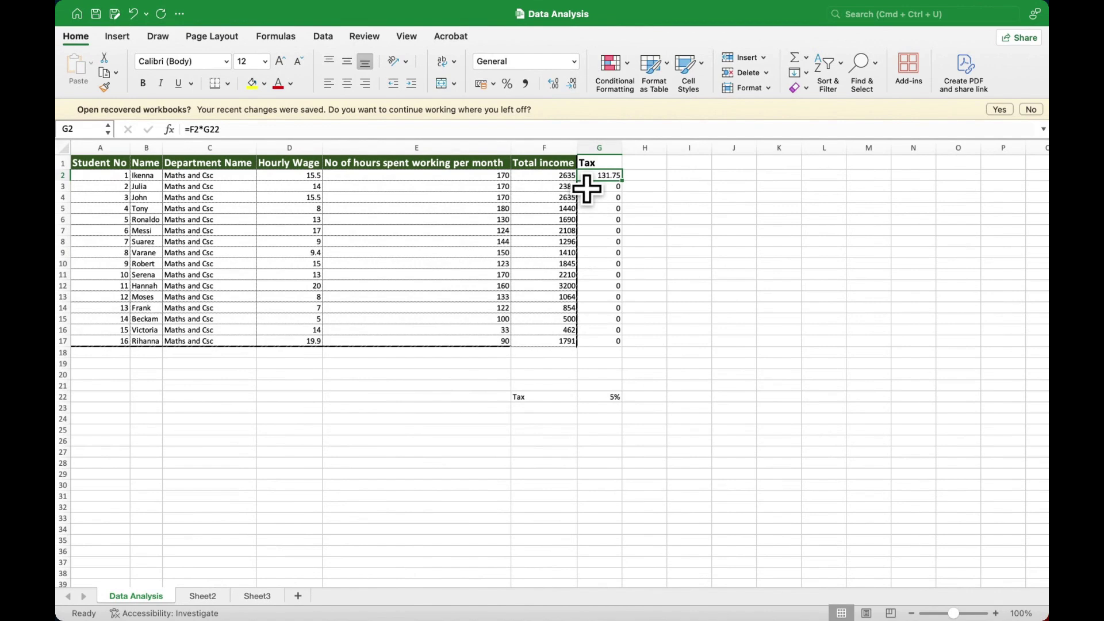
pyautogui.click(574, 188)
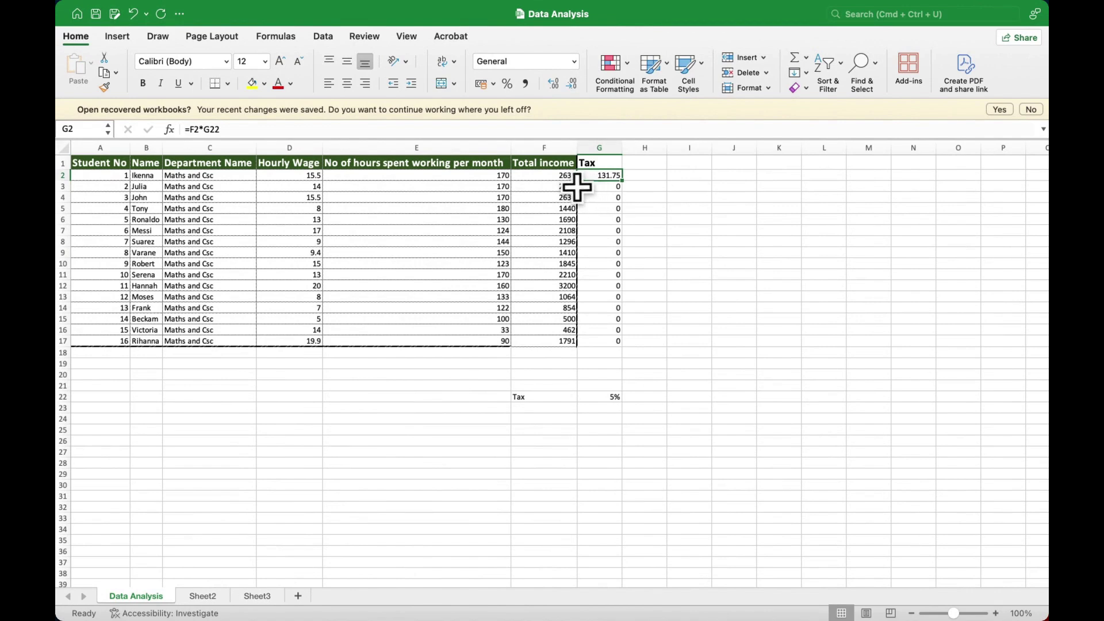
# Make the tax-rate reference in G2 absolute so that the formula is =F2*$G$22
pyautogui.click(579, 333)
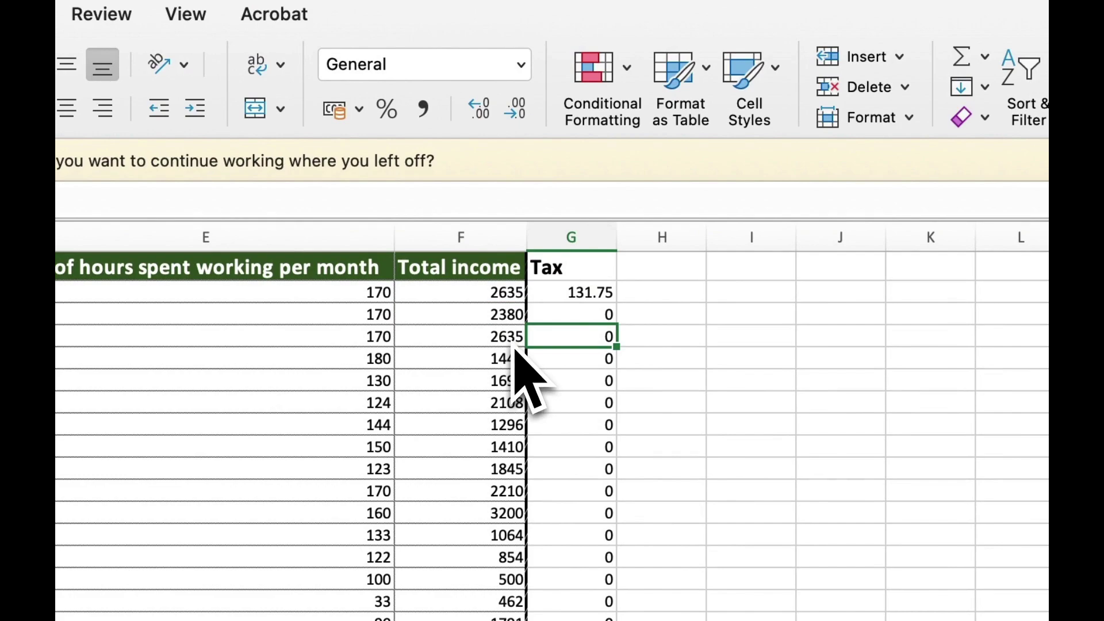
pyautogui.click(597, 287)
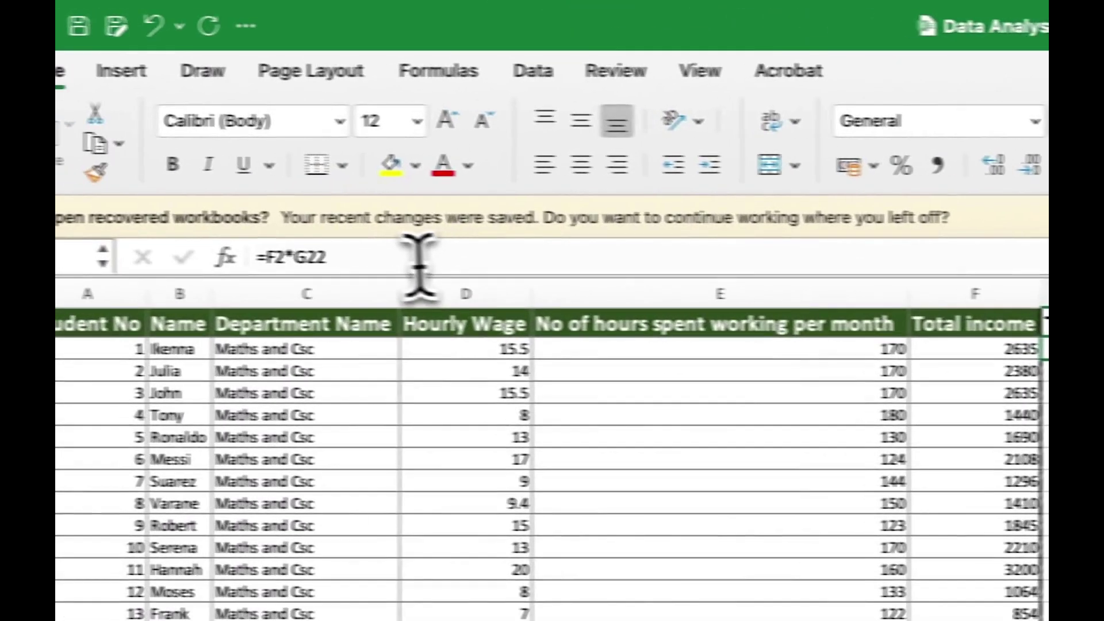
pyautogui.click(423, 255)
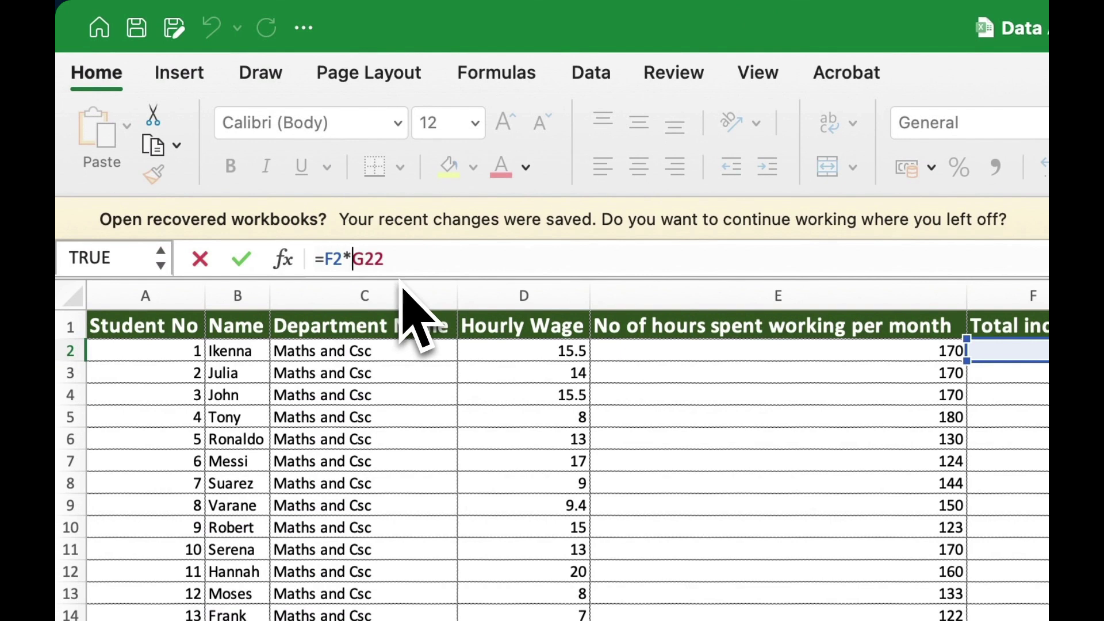
pyautogui.write('$')
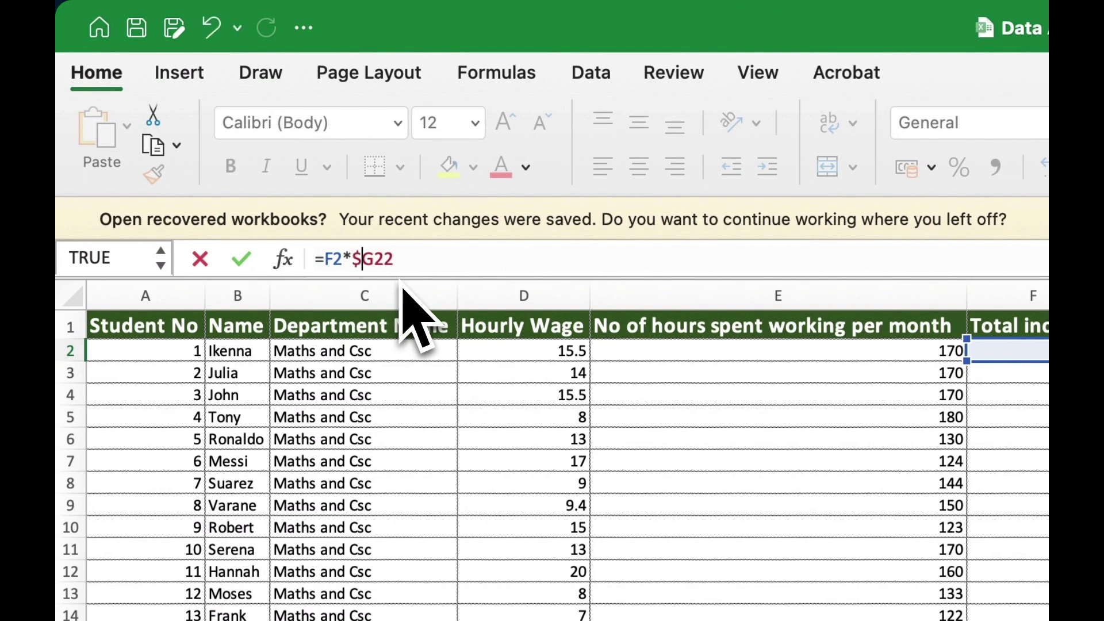
pyautogui.click(374, 258)
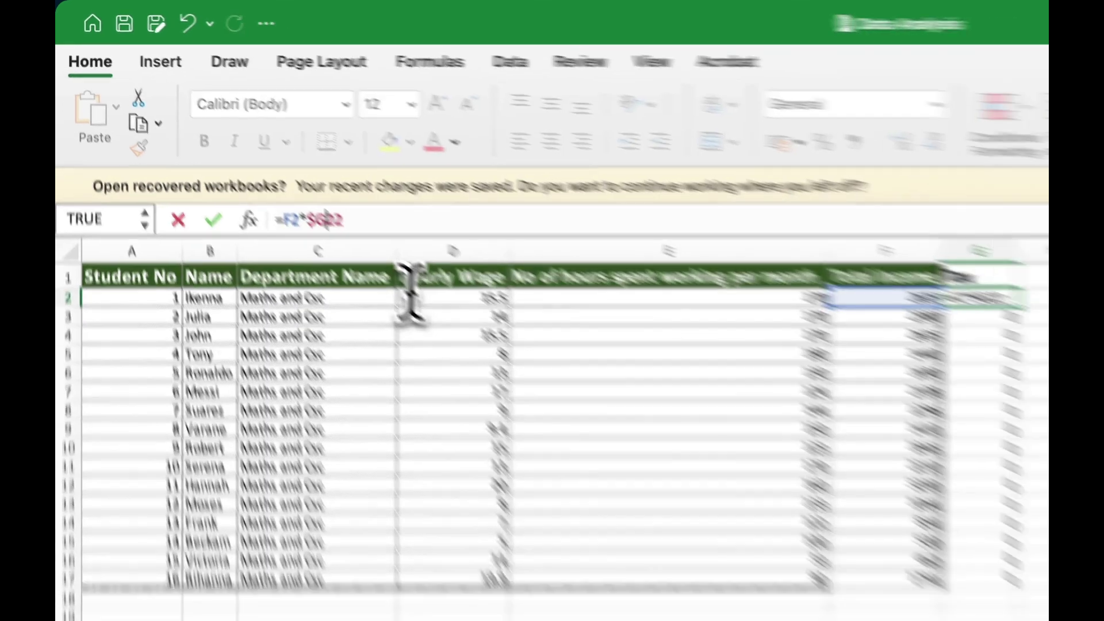
pyautogui.write('$')
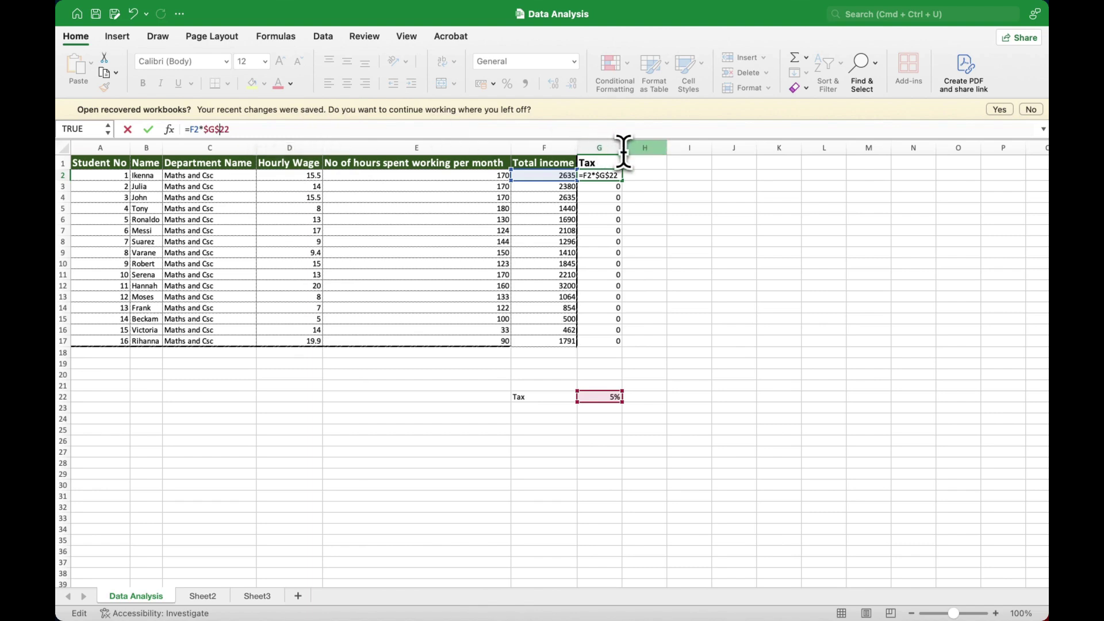
pyautogui.press('Return')
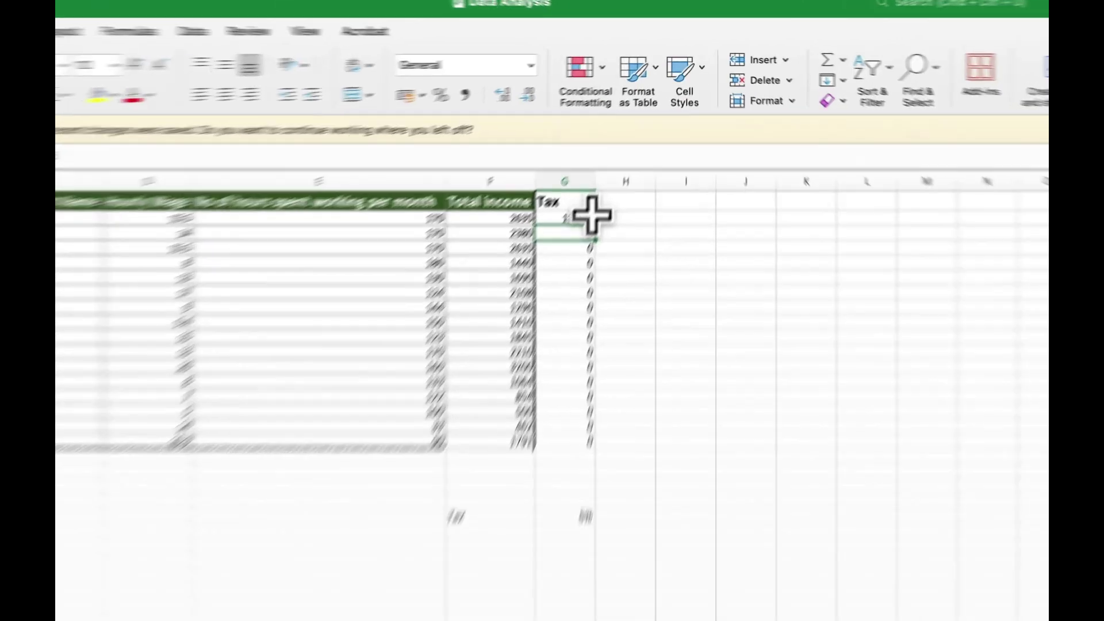
# Fill the Tax formula with the absolute rate reference from G2 down through G17
pyautogui.click(618, 174)
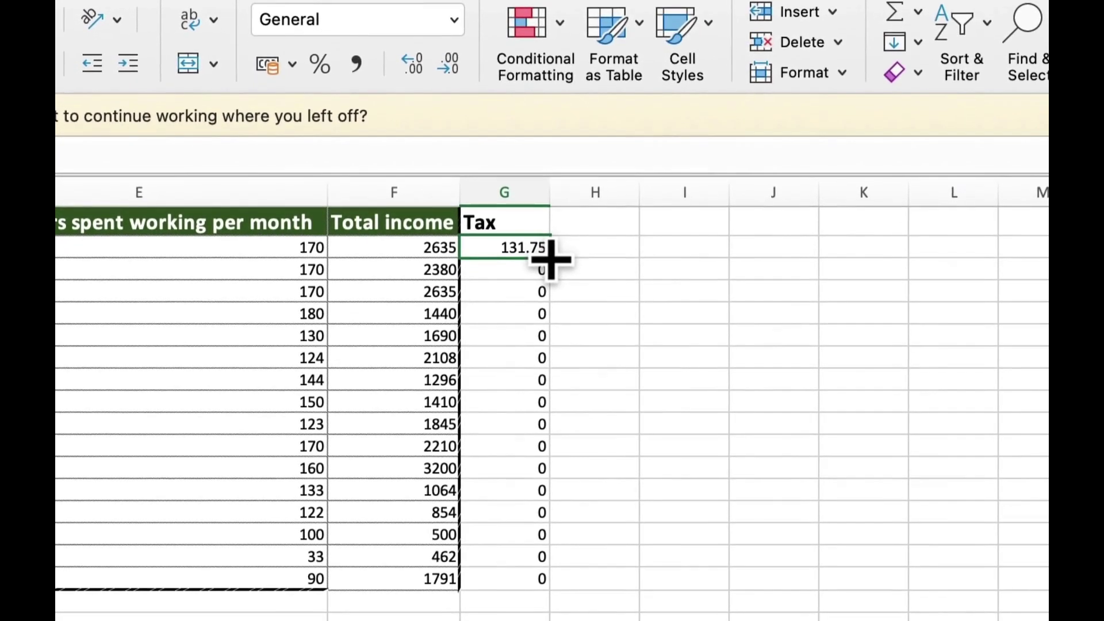
pyautogui.moveTo(549, 277); pyautogui.dragTo(543, 521)
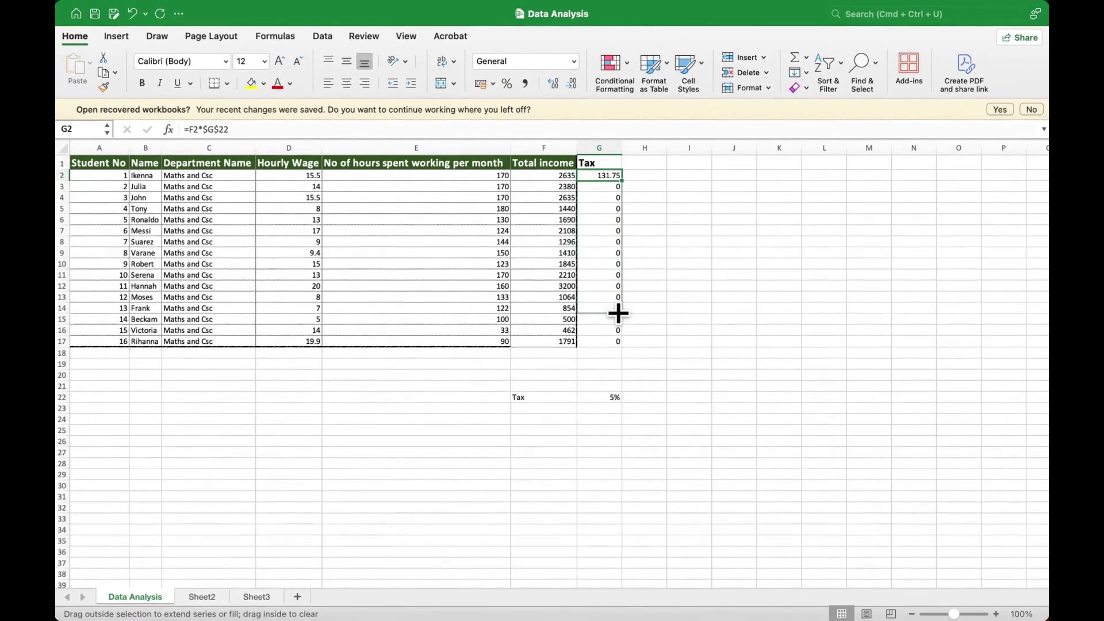
pyautogui.moveTo(618, 314); pyautogui.dragTo(617, 346)
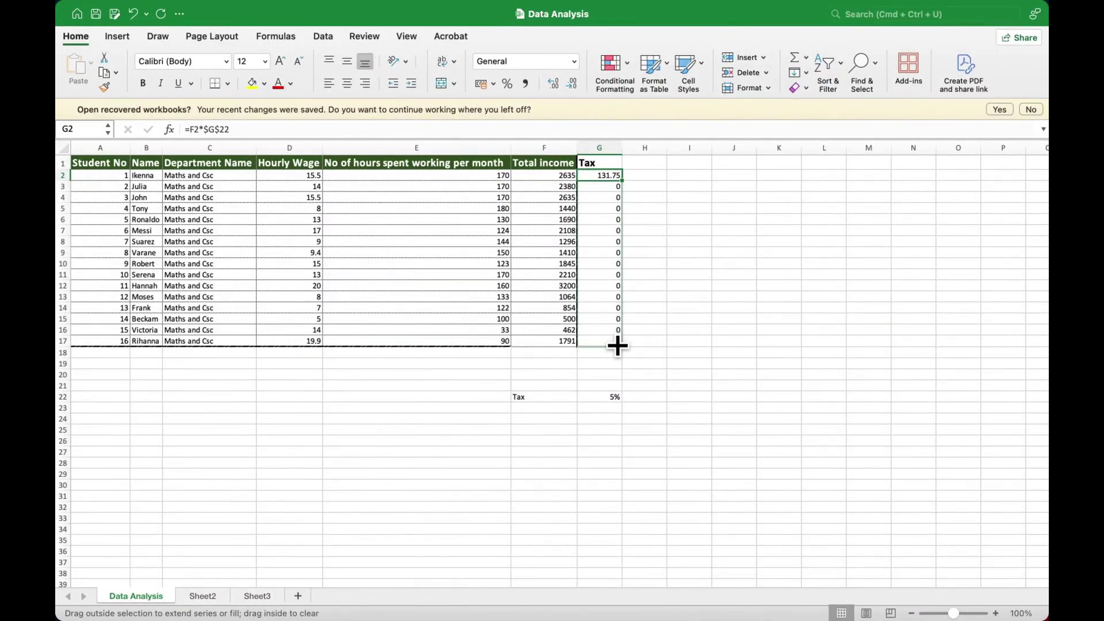
pyautogui.moveTo(616, 345); pyautogui.dragTo(617, 345)
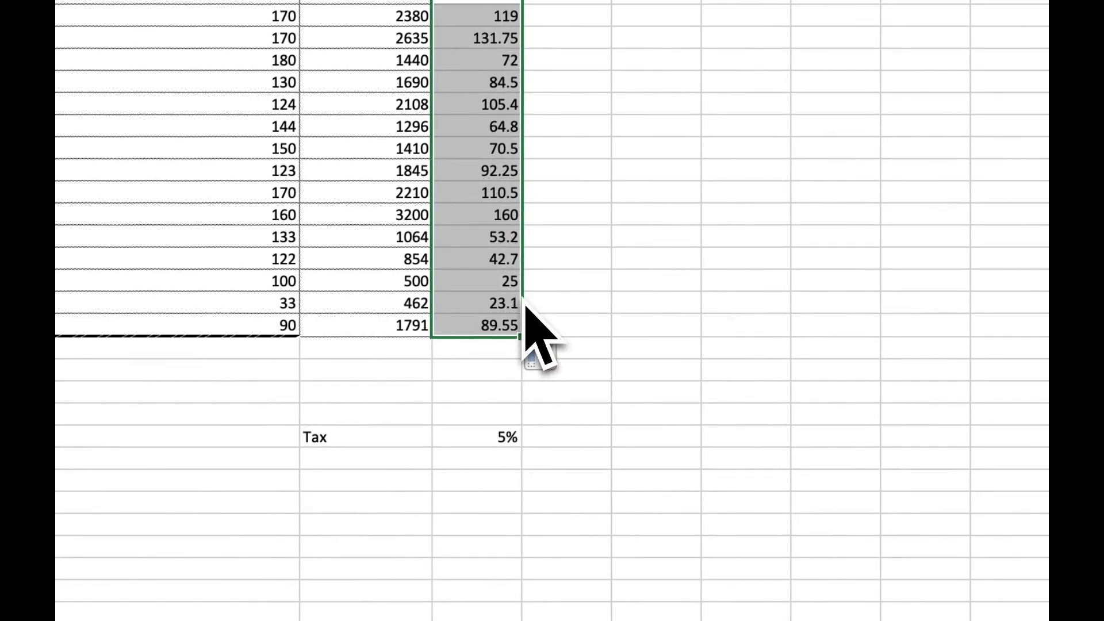
# Examine the filled Tax formulas in G16, G15, G14 and G7 and the cells they reference
pyautogui.click(498, 296)
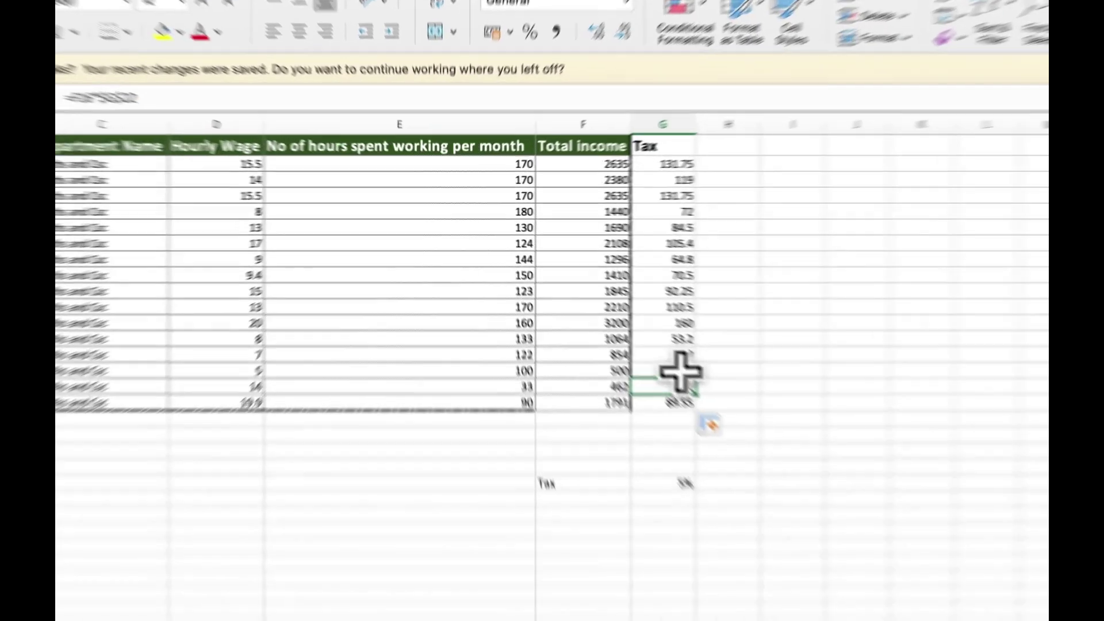
pyautogui.click(610, 318)
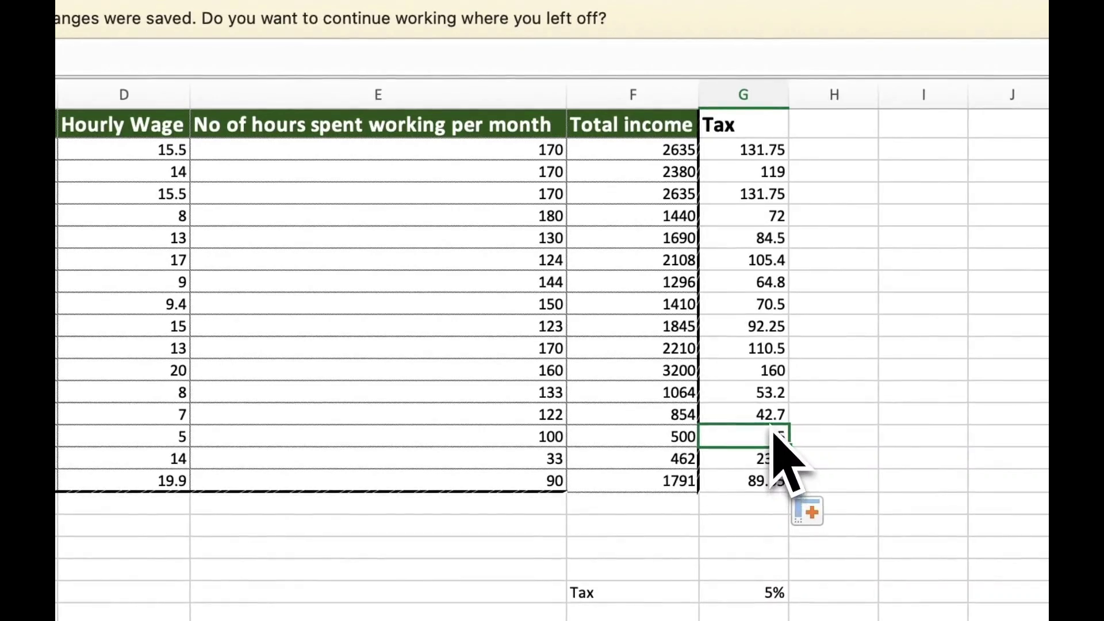
pyautogui.click(758, 409)
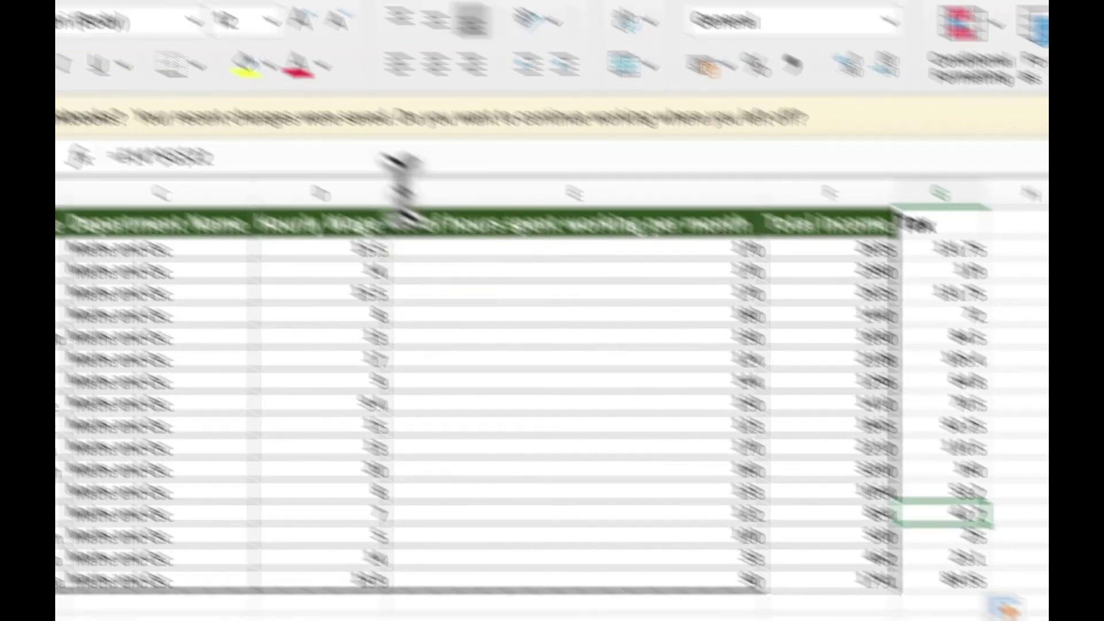
pyautogui.click(138, 59)
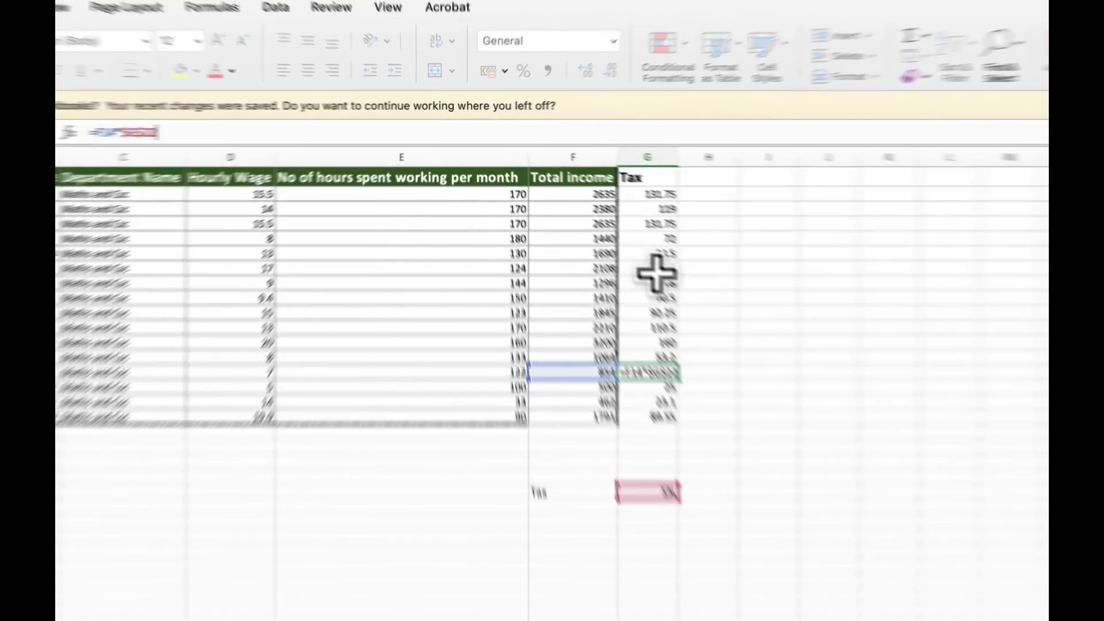
pyautogui.press('Return')
pyautogui.click(605, 231)
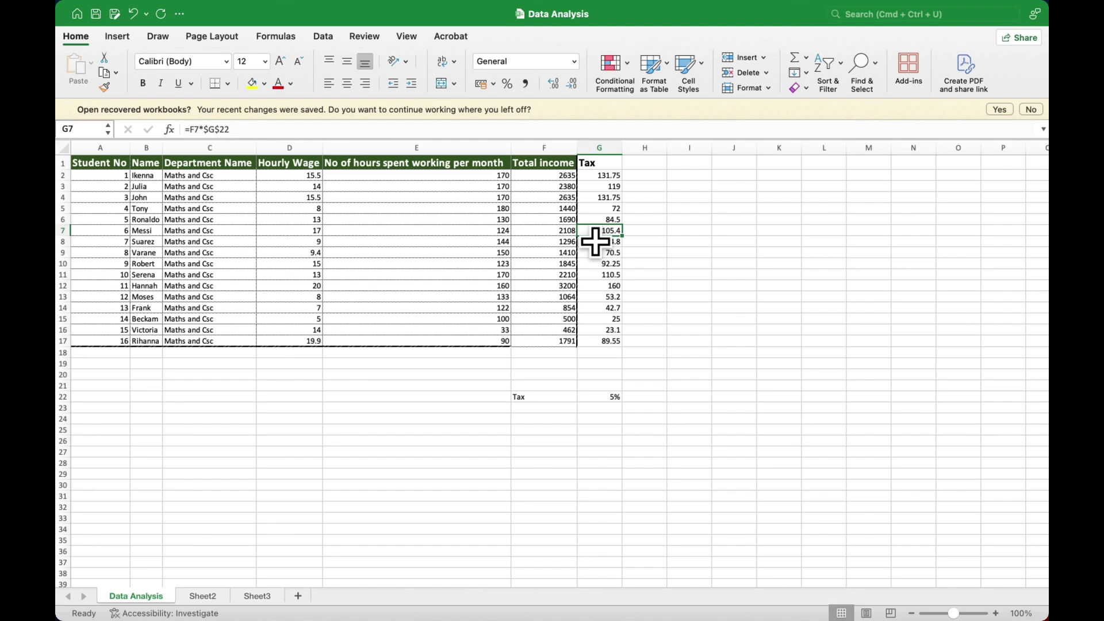
pyautogui.click(598, 251)
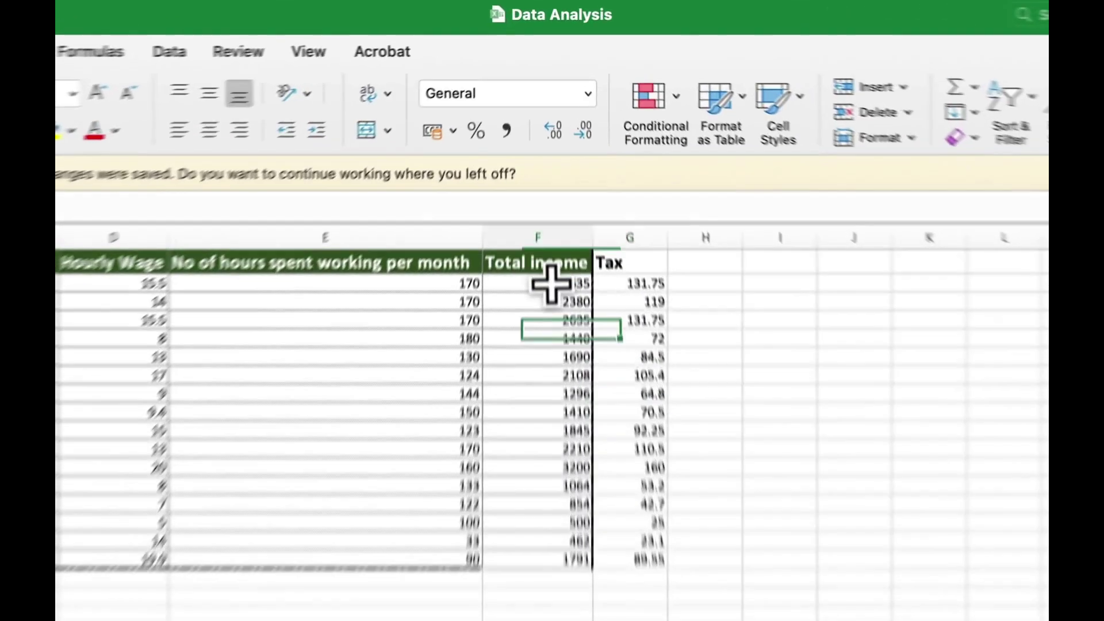
# Examine the relative cell references in the Total income formulas in F2 and F3
pyautogui.click(549, 178)
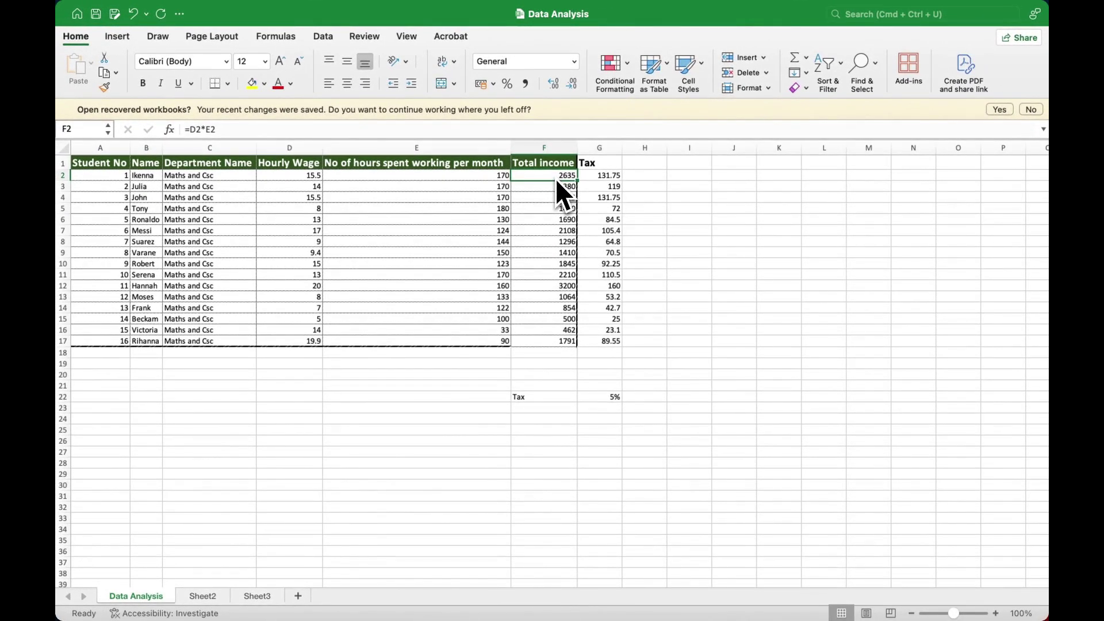
pyautogui.click(569, 186)
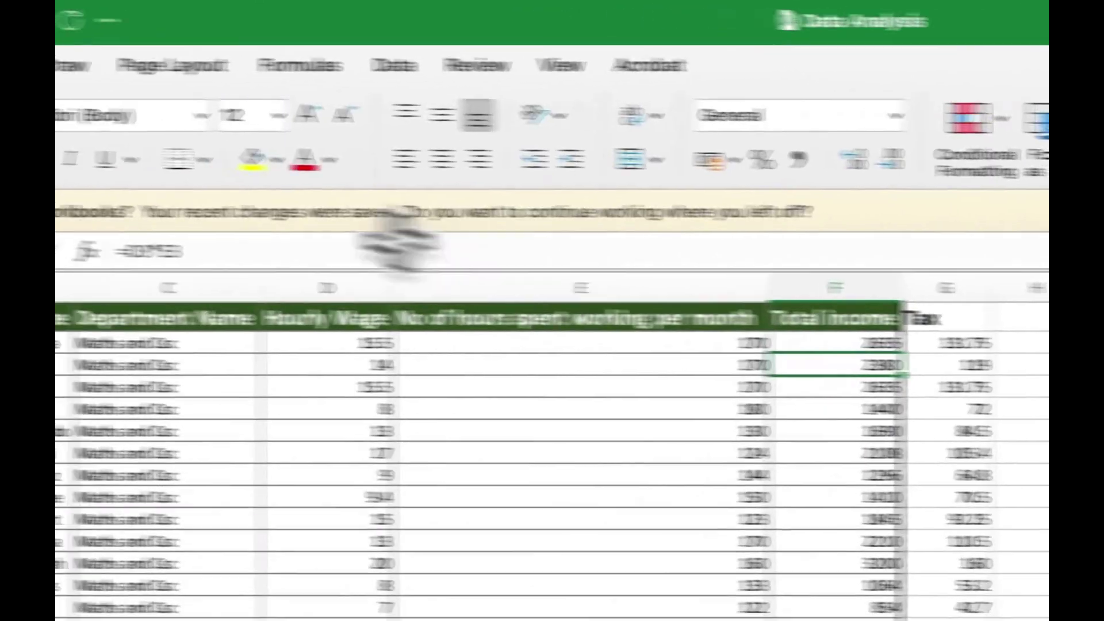
pyautogui.click(112, 207)
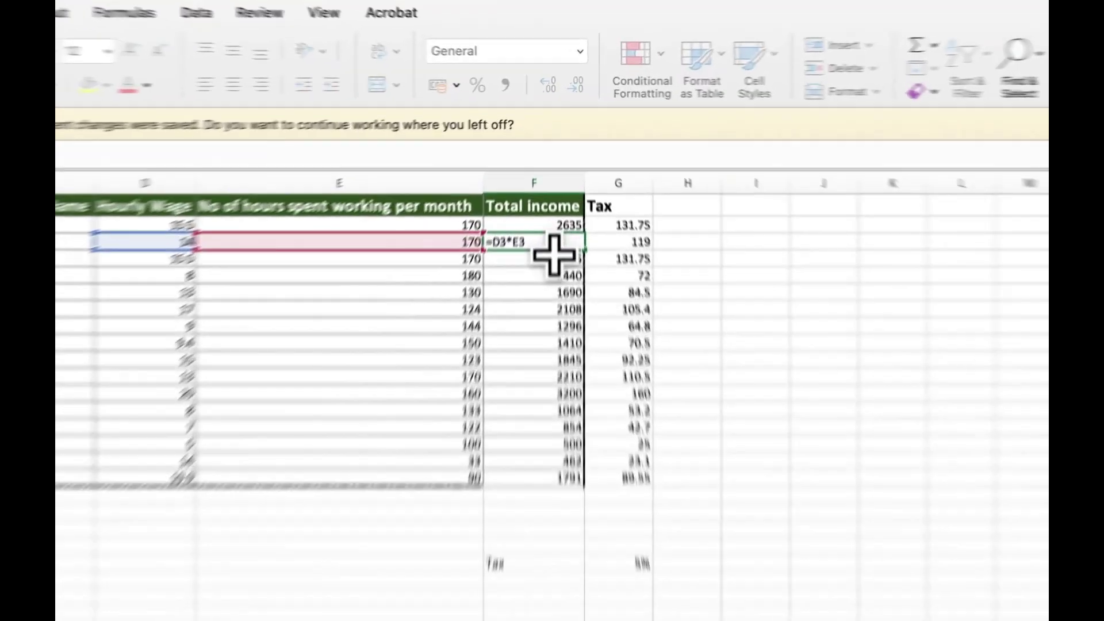
pyautogui.press('Return')
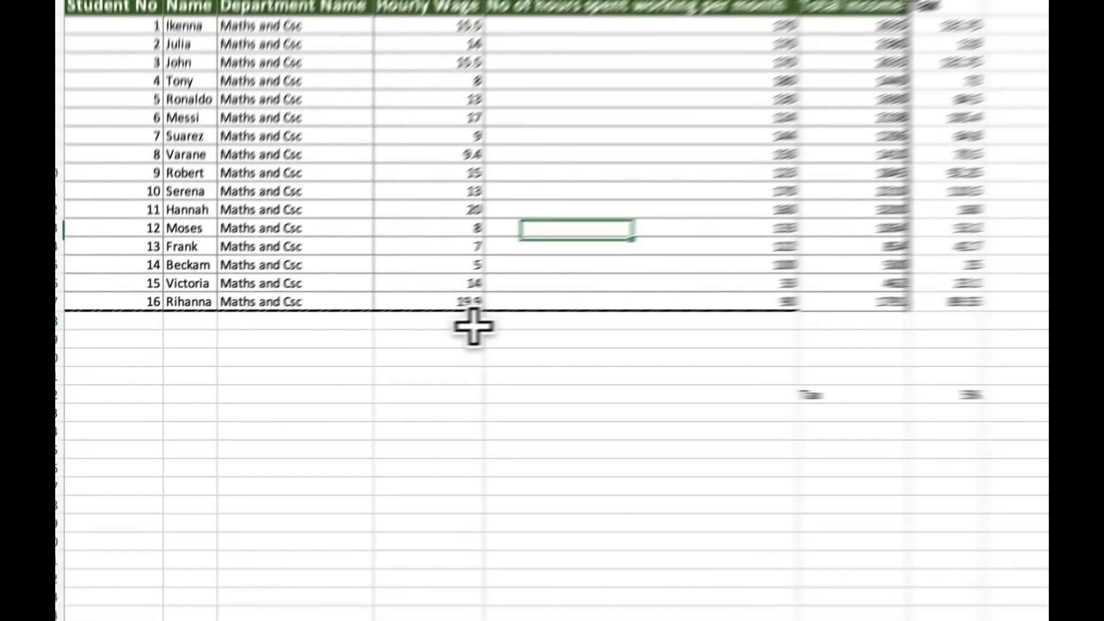
pyautogui.click(472, 327)
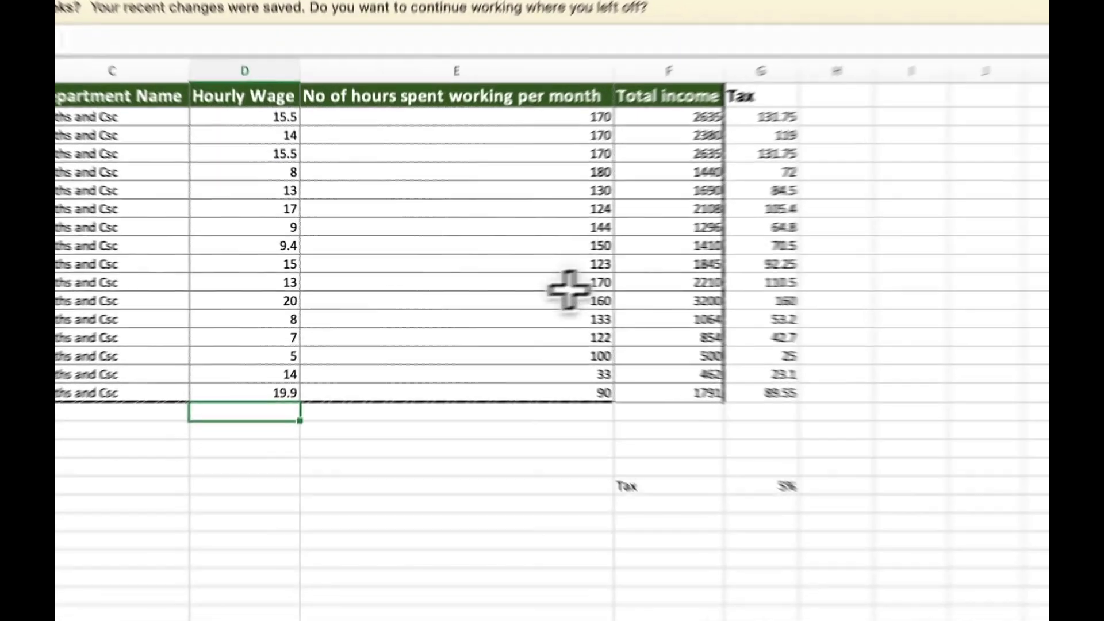
pyautogui.click(461, 292)
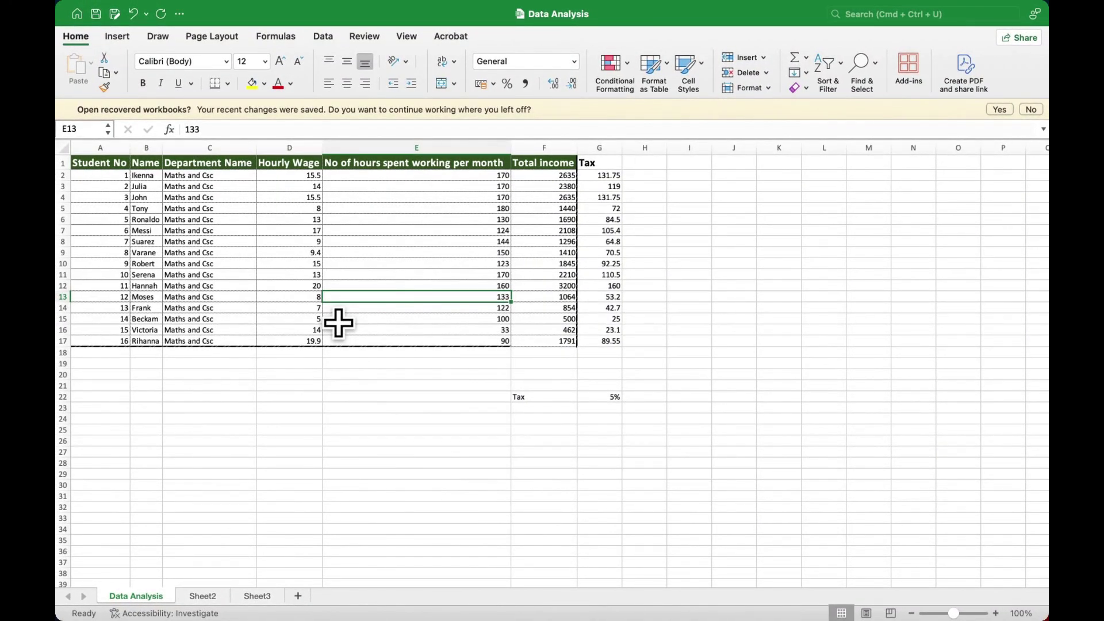
pyautogui.click(318, 351)
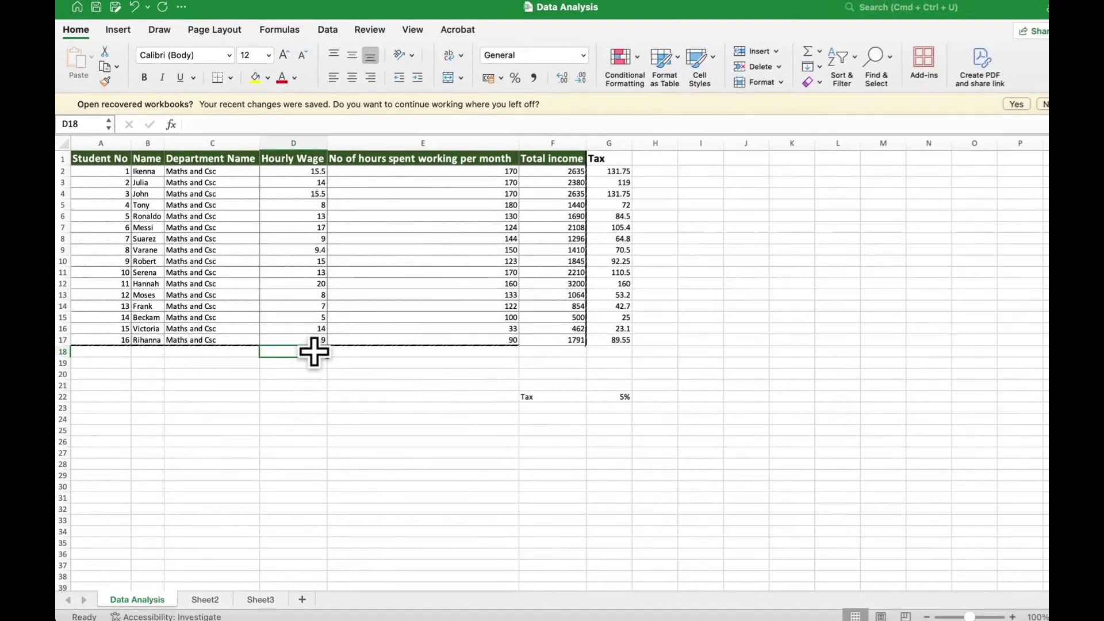
pyautogui.click(526, 353)
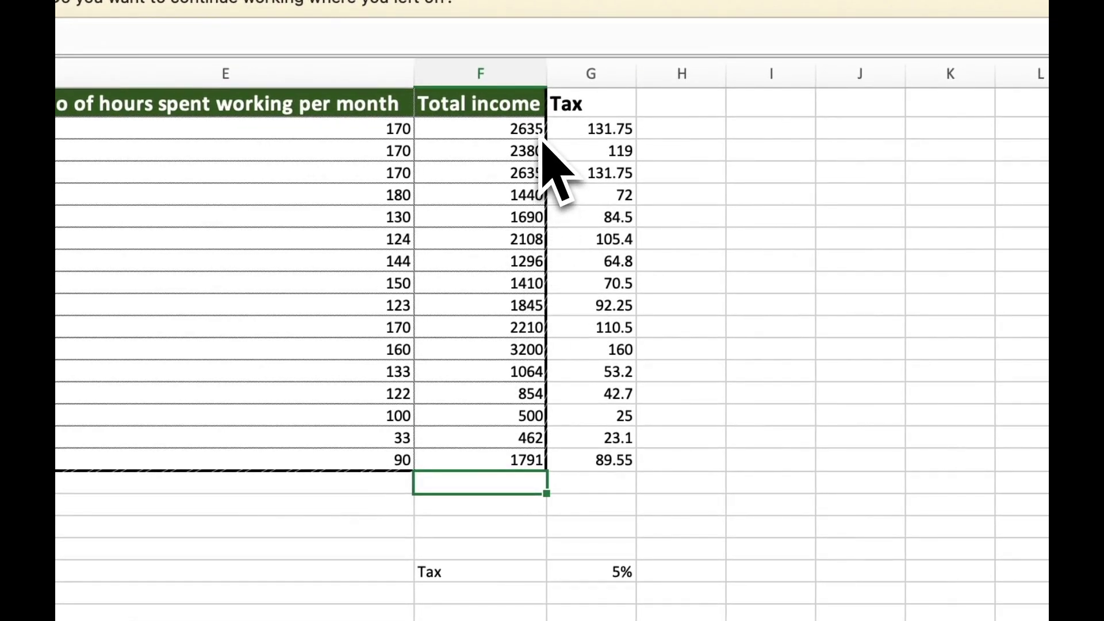
pyautogui.click(598, 485)
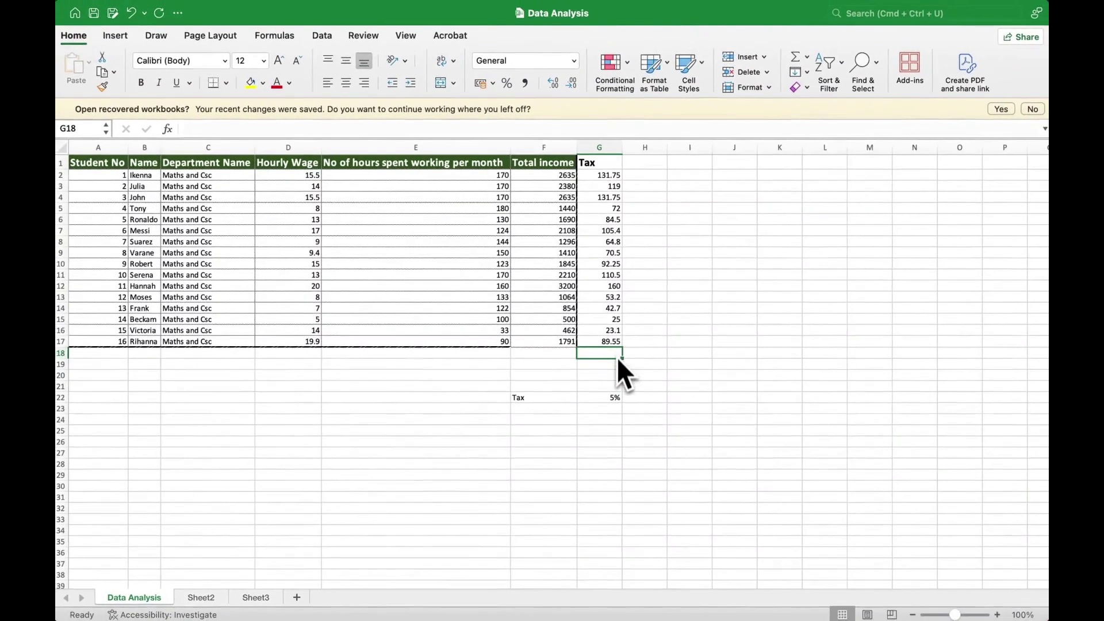
# Insert an AutoSum Sum formula in F18 below the Total income column and set its range to F2:F9
pyautogui.click(560, 352)
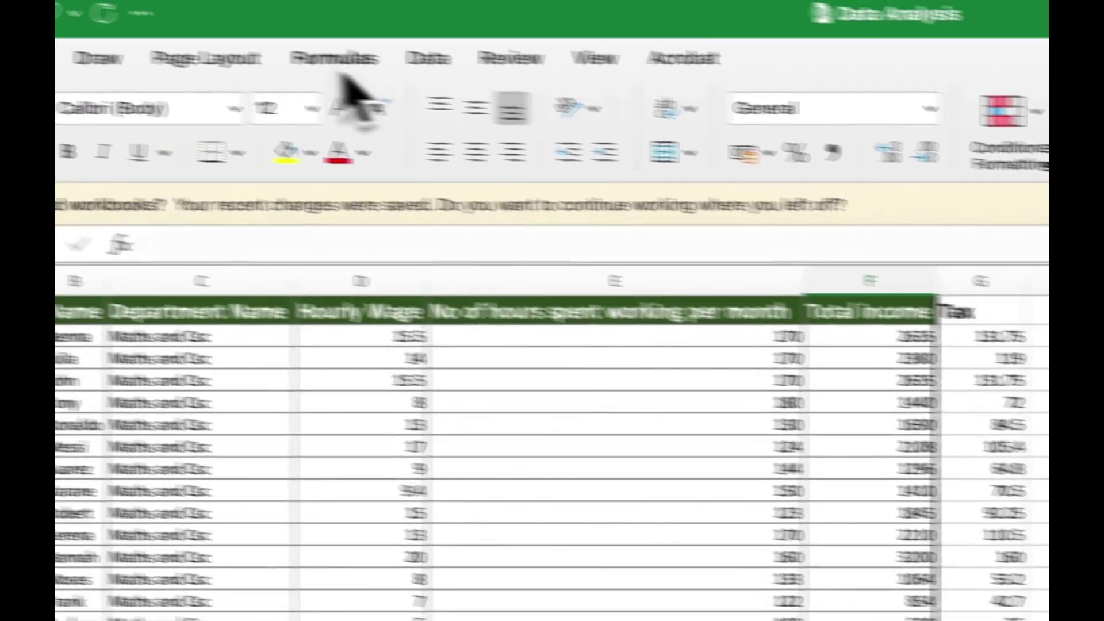
pyautogui.click(443, 77)
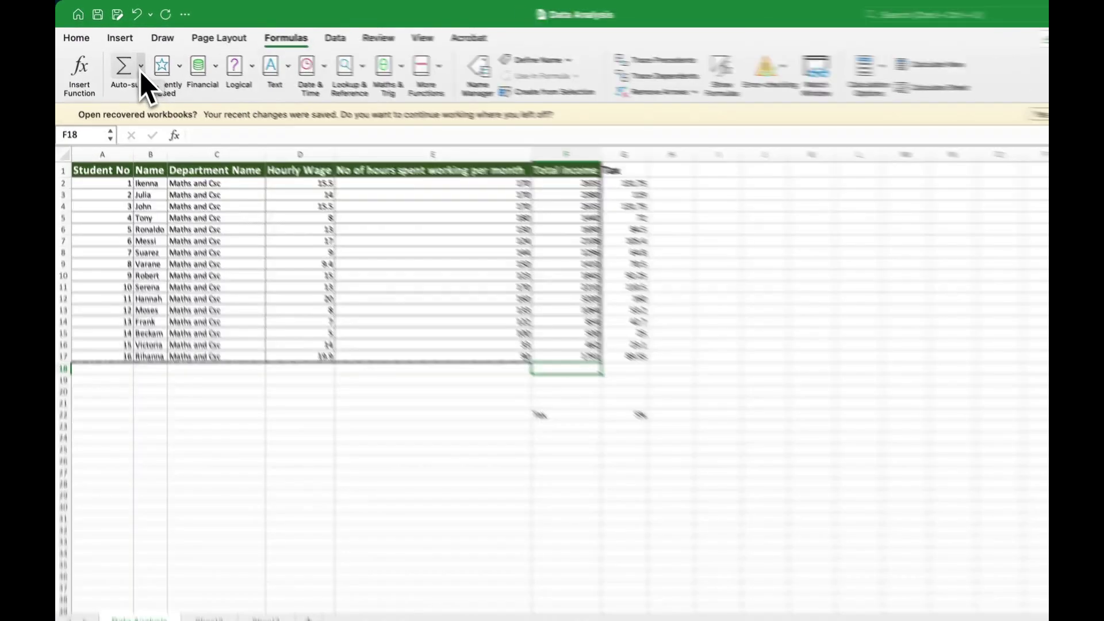
pyautogui.click(141, 68)
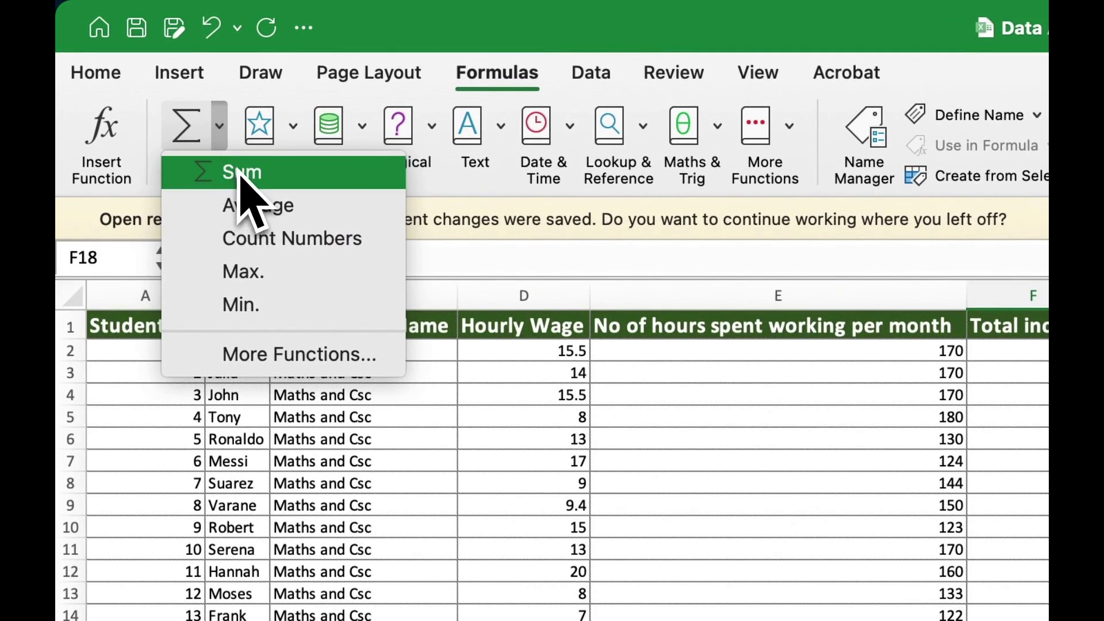
pyautogui.click(241, 172)
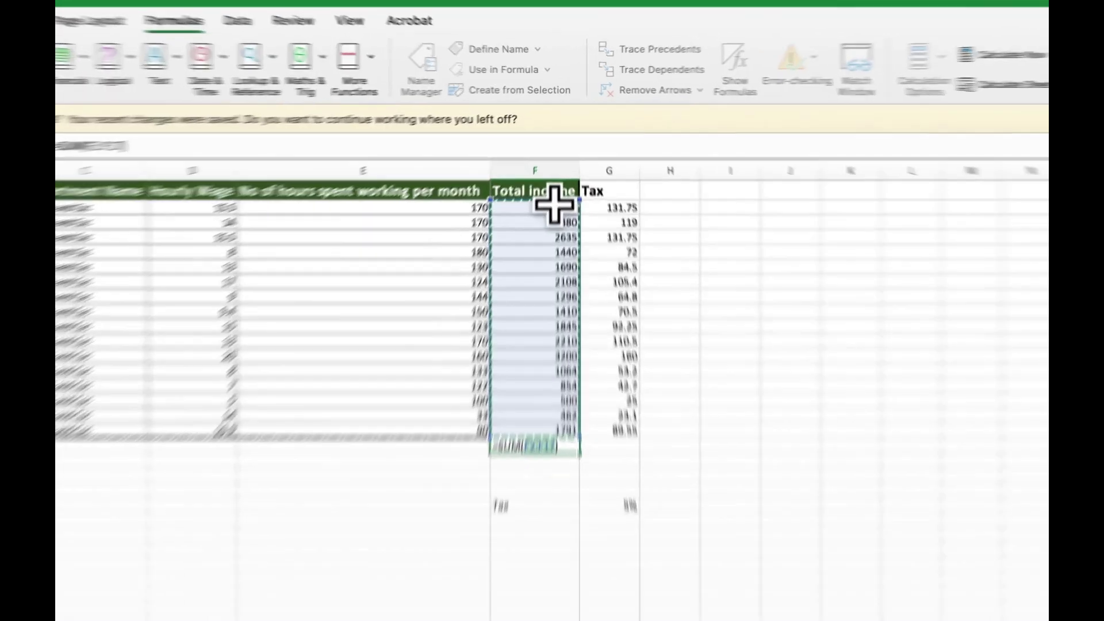
pyautogui.moveTo(575, 180); pyautogui.dragTo(563, 214)
pyautogui.moveTo(557, 348); pyautogui.dragTo(557, 375)
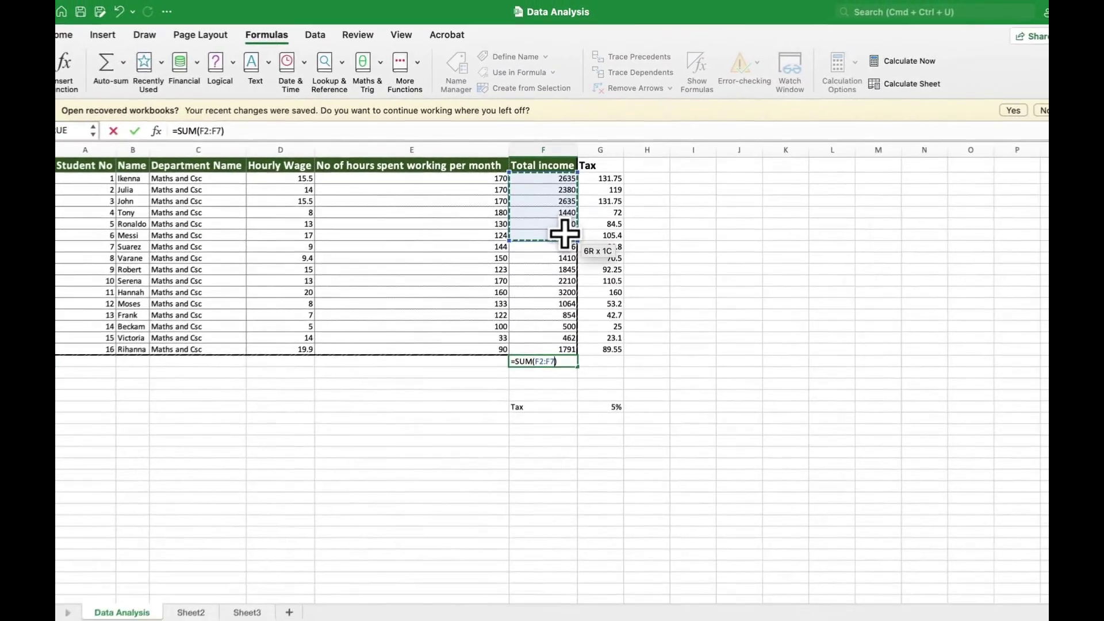
pyautogui.moveTo(564, 233); pyautogui.dragTo(570, 252)
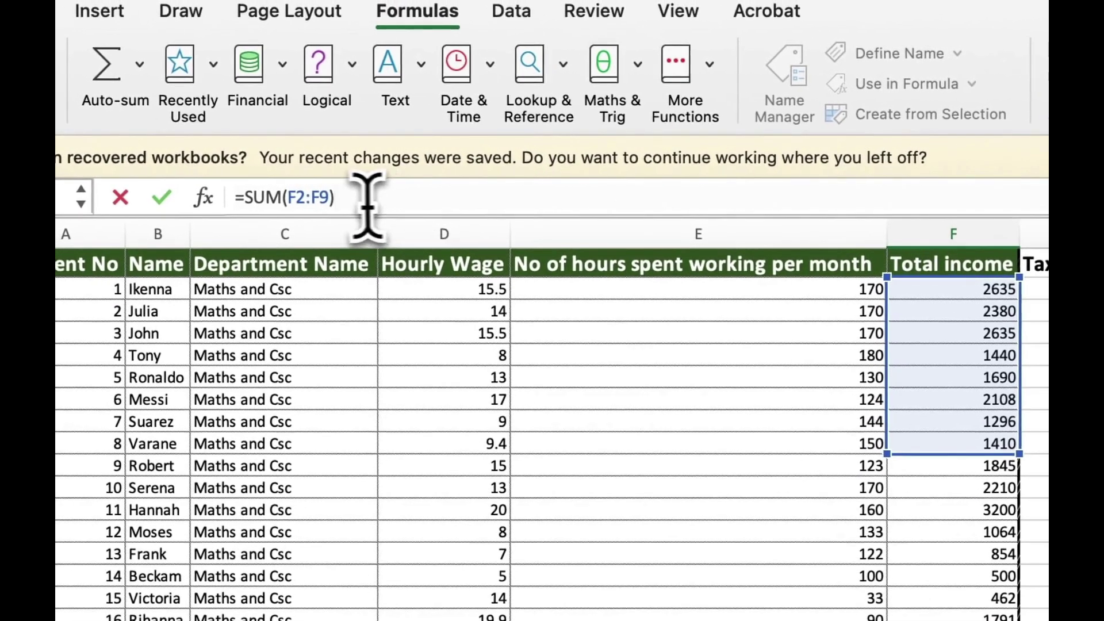
# Extend the SUM formula in F18 to cover the whole Total income range F2:F17
pyautogui.click(246, 184)
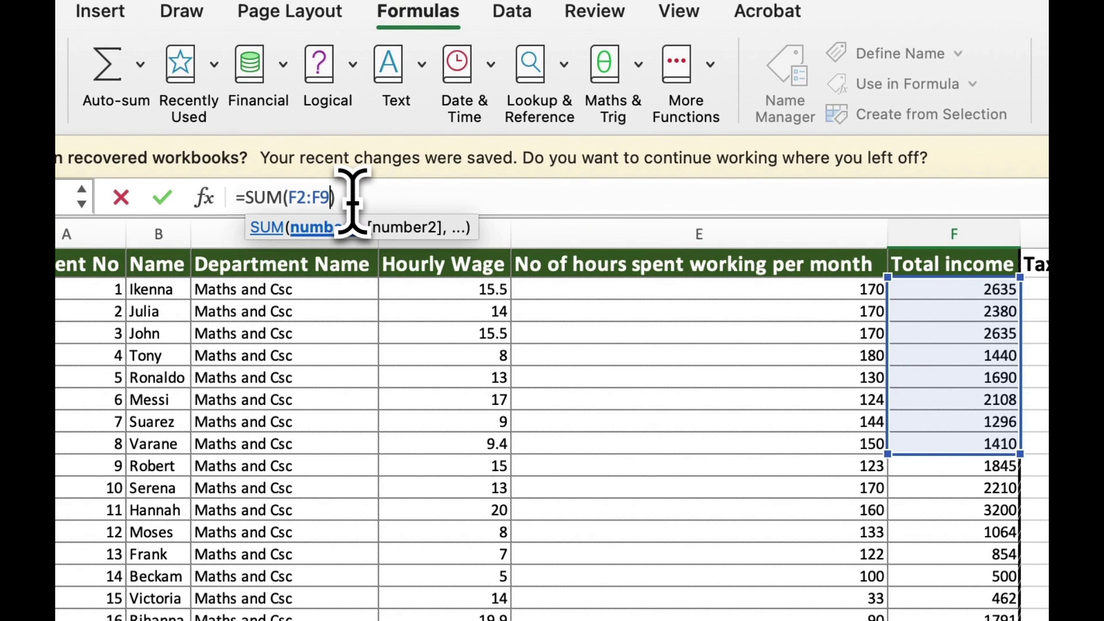
pyautogui.press('BackSpace')
pyautogui.write('13')
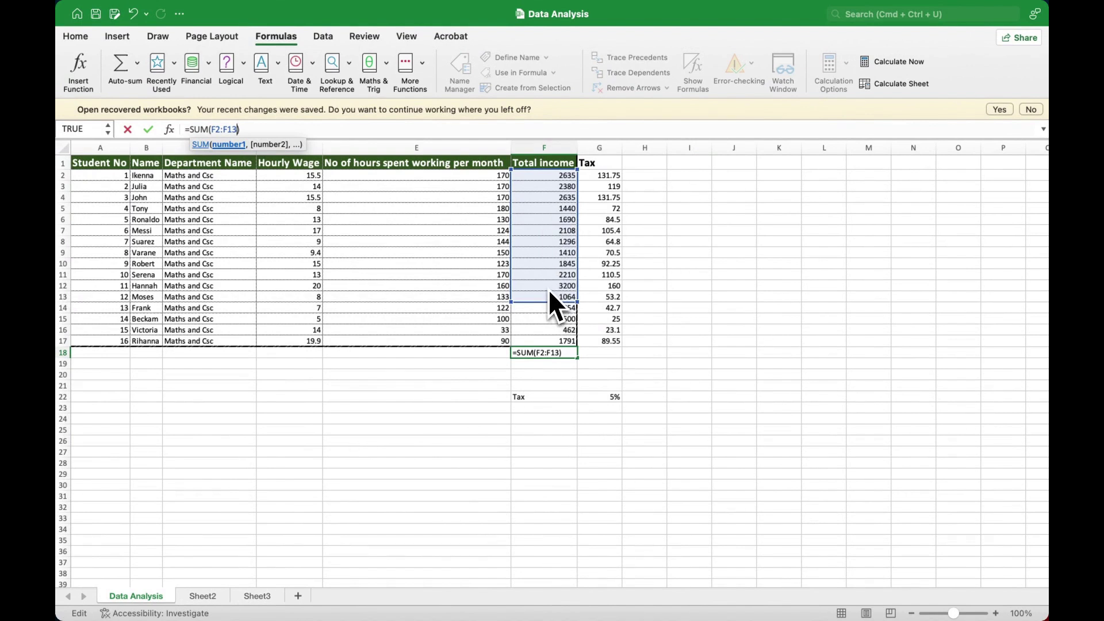
pyautogui.press('BackSpace')
pyautogui.write('4')
pyautogui.press('BackSpace')
pyautogui.write('5')
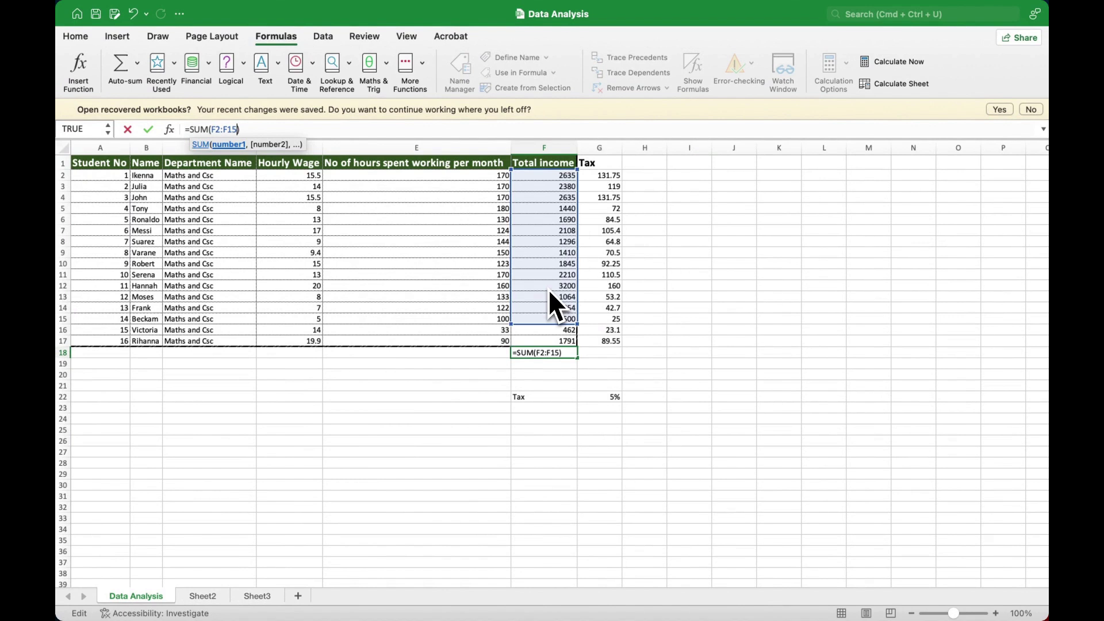
pyautogui.press('BackSpace')
pyautogui.write('6')
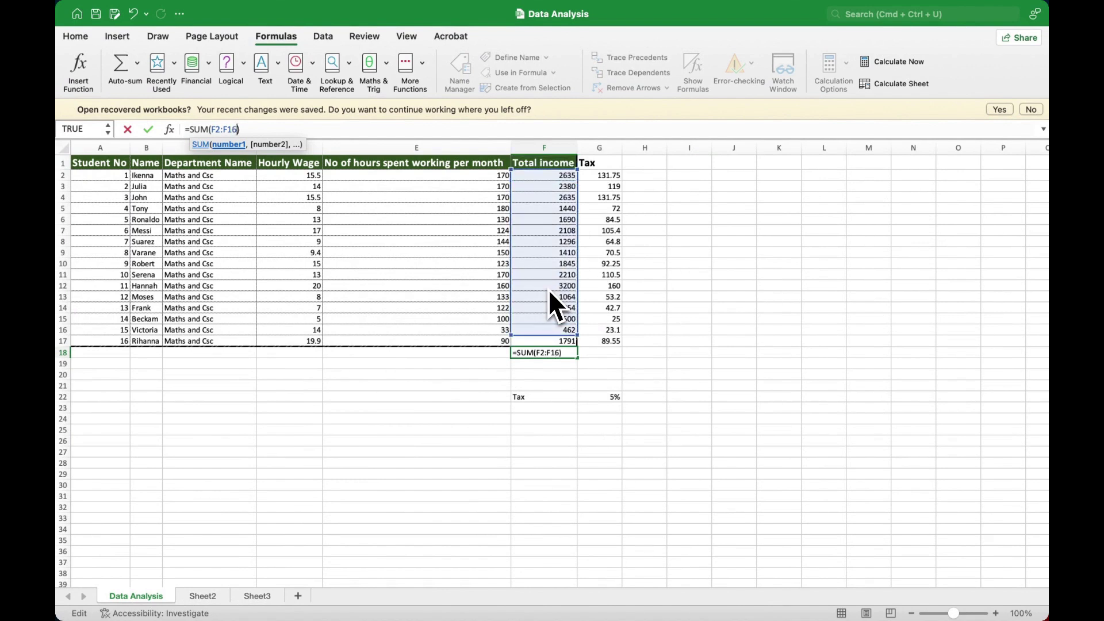
pyautogui.press('BackSpace')
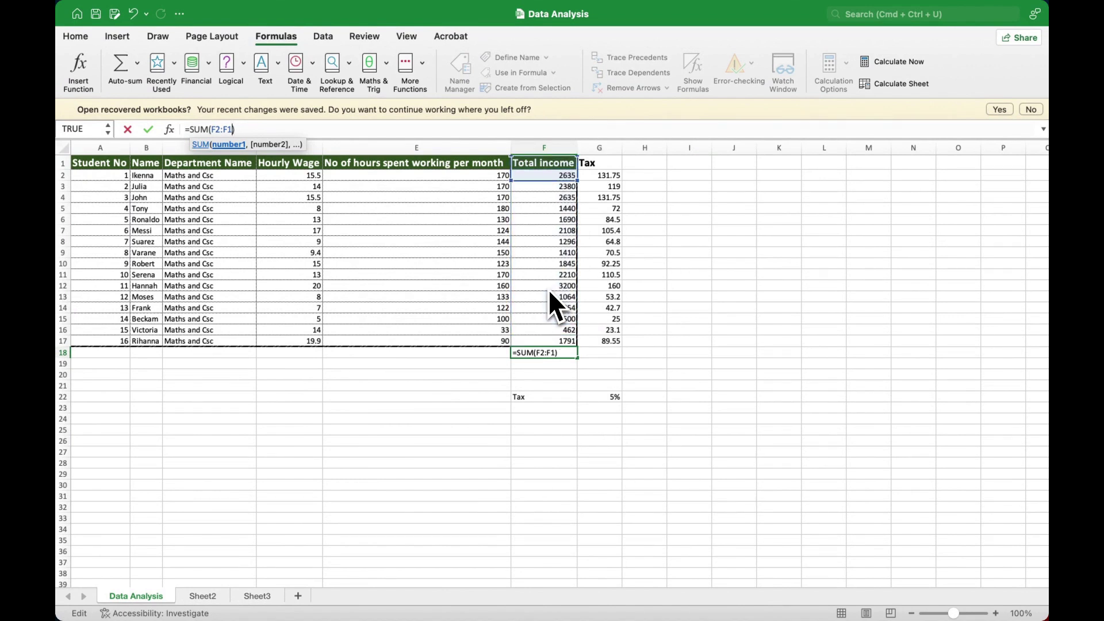
pyautogui.write('7')
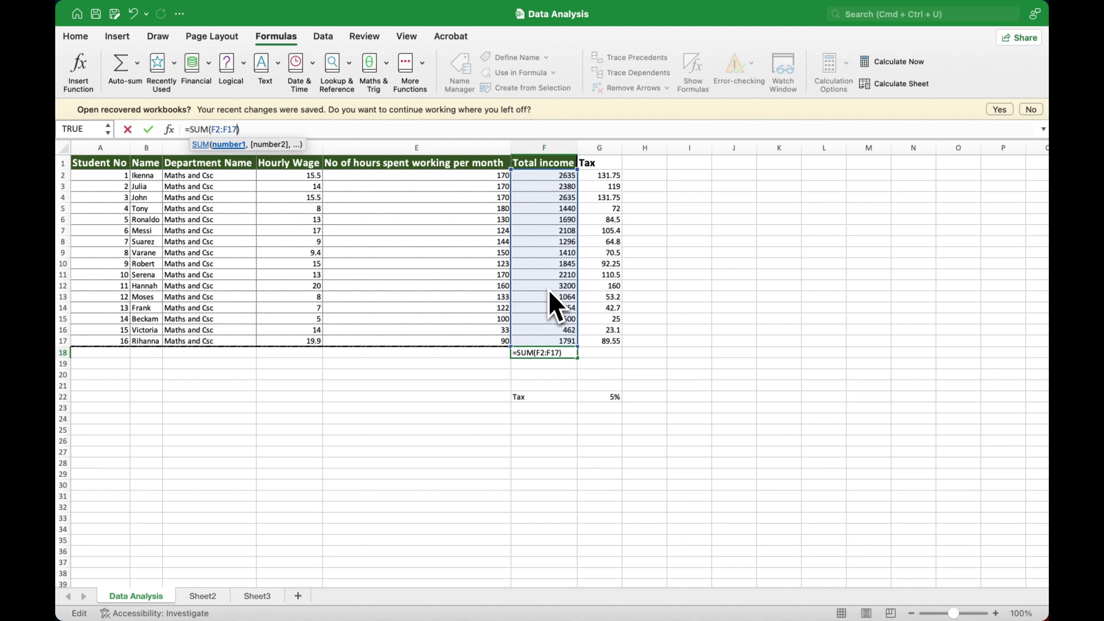
pyautogui.press('Return')
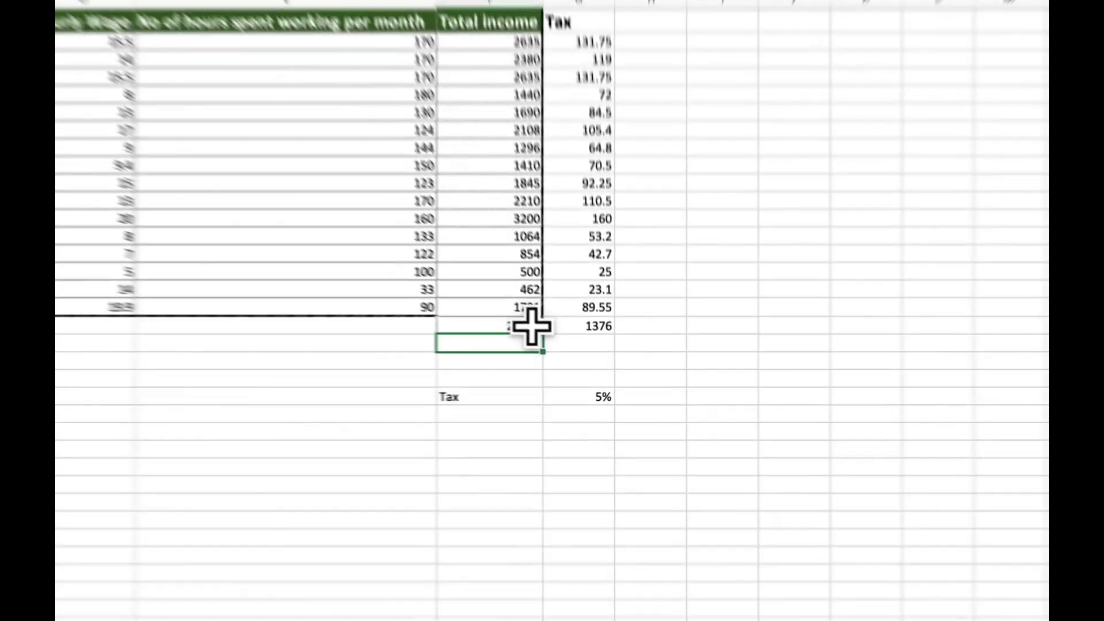
# Try replacing the tax formula in G18 with an AutoSum Sum formula over G2:G17, and undo the replacement
pyautogui.click(569, 353)
pyautogui.click(586, 313)
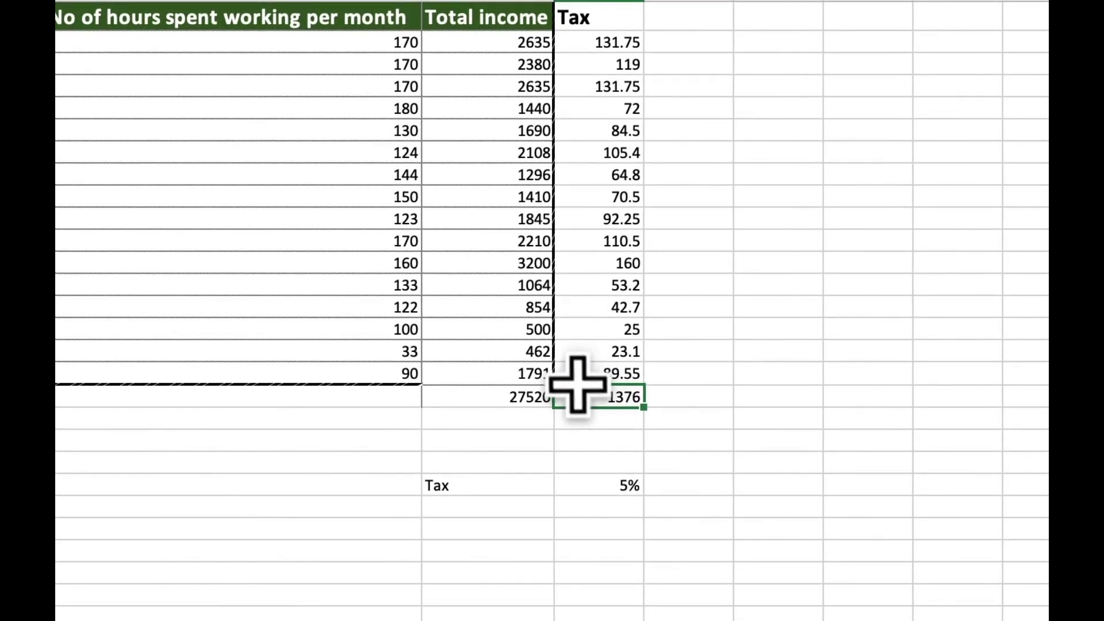
pyautogui.press('Delete')
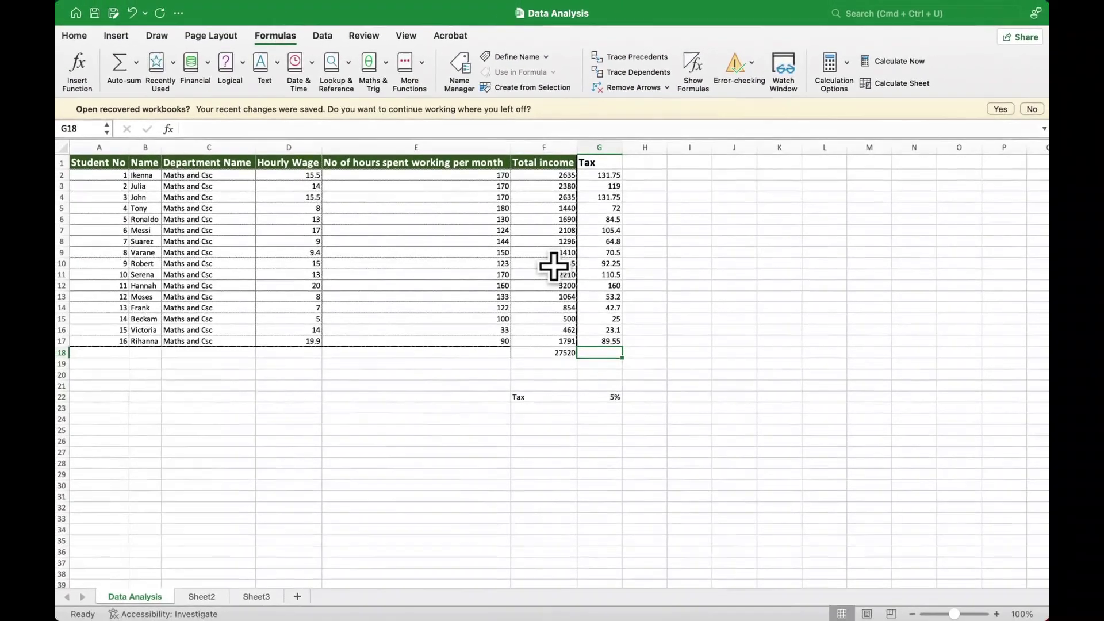
pyautogui.click(137, 63)
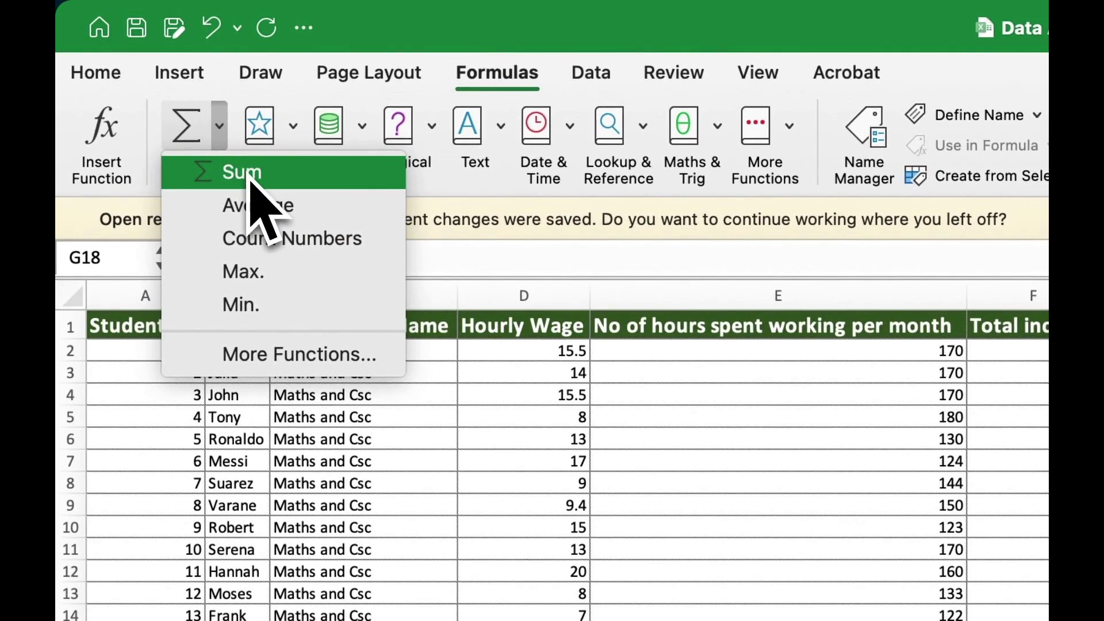
pyautogui.click(251, 172)
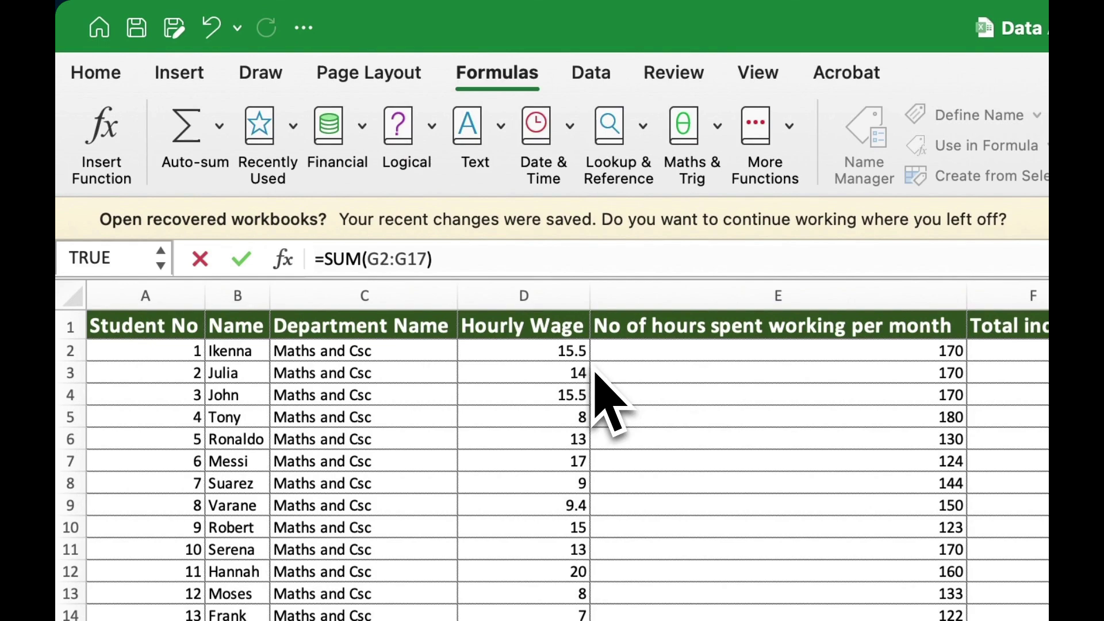
pyautogui.press('Return')
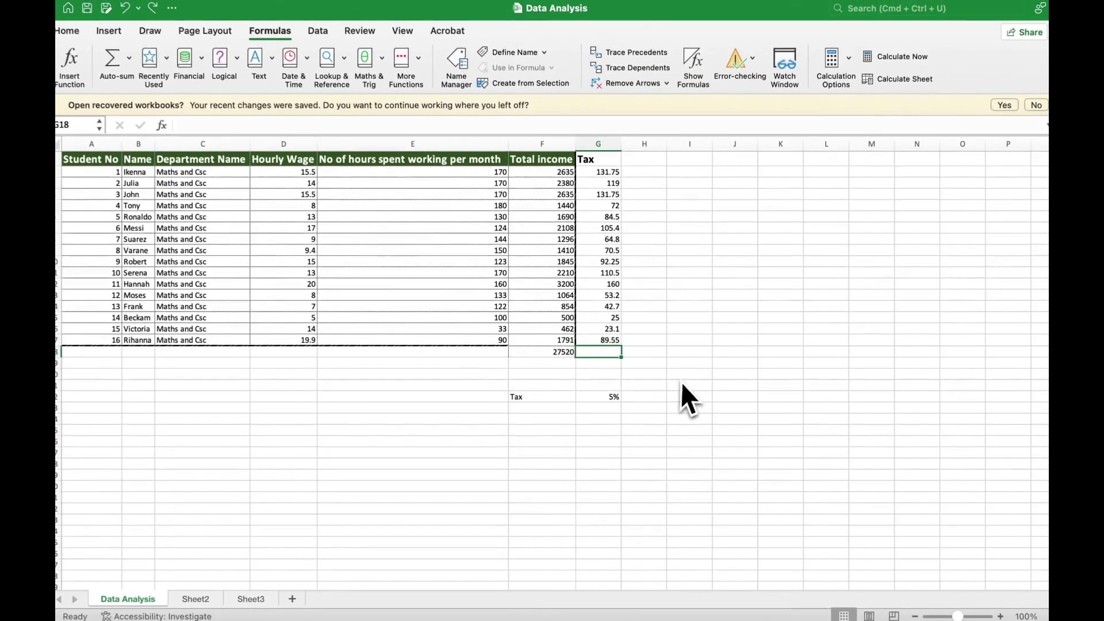
pyautogui.press('super+z')
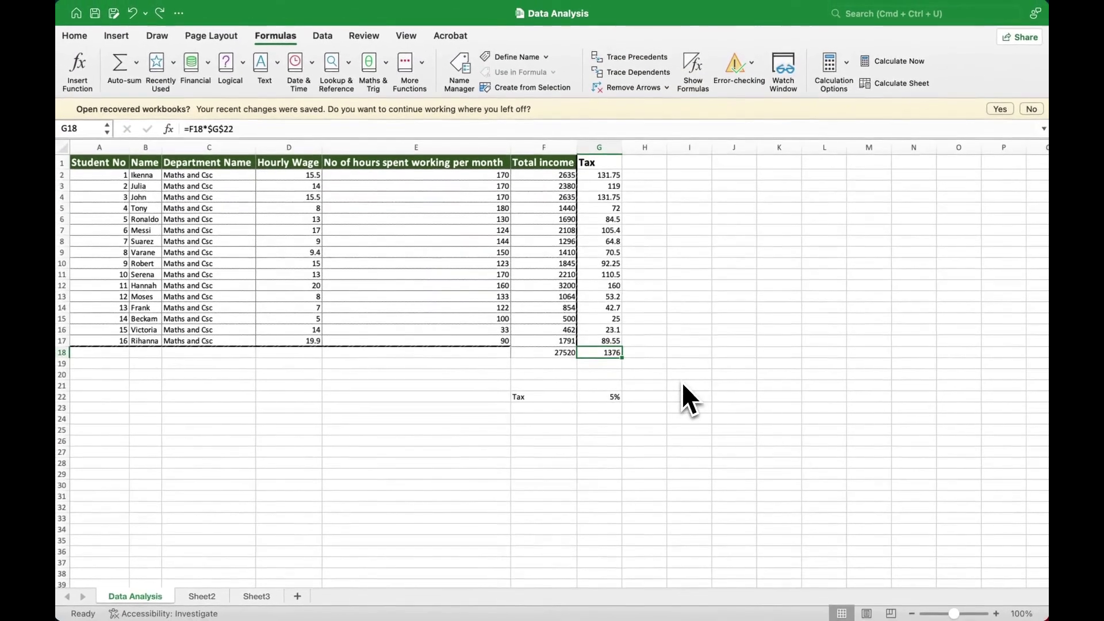
# Examine the tax formula in G18 and the cells it references
pyautogui.click(642, 353)
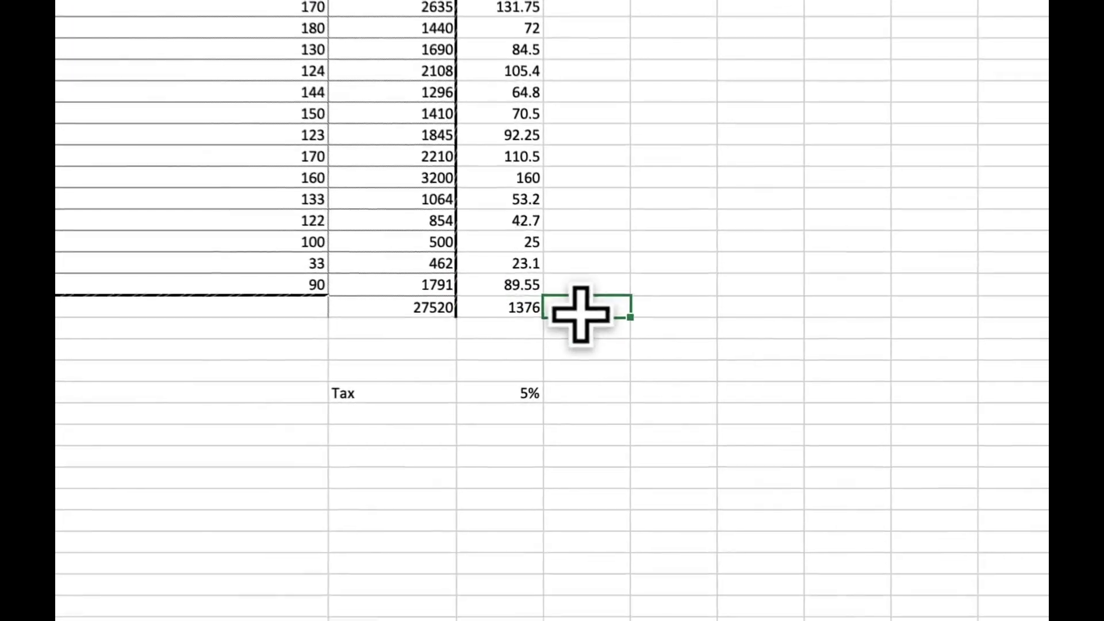
pyautogui.click(534, 310)
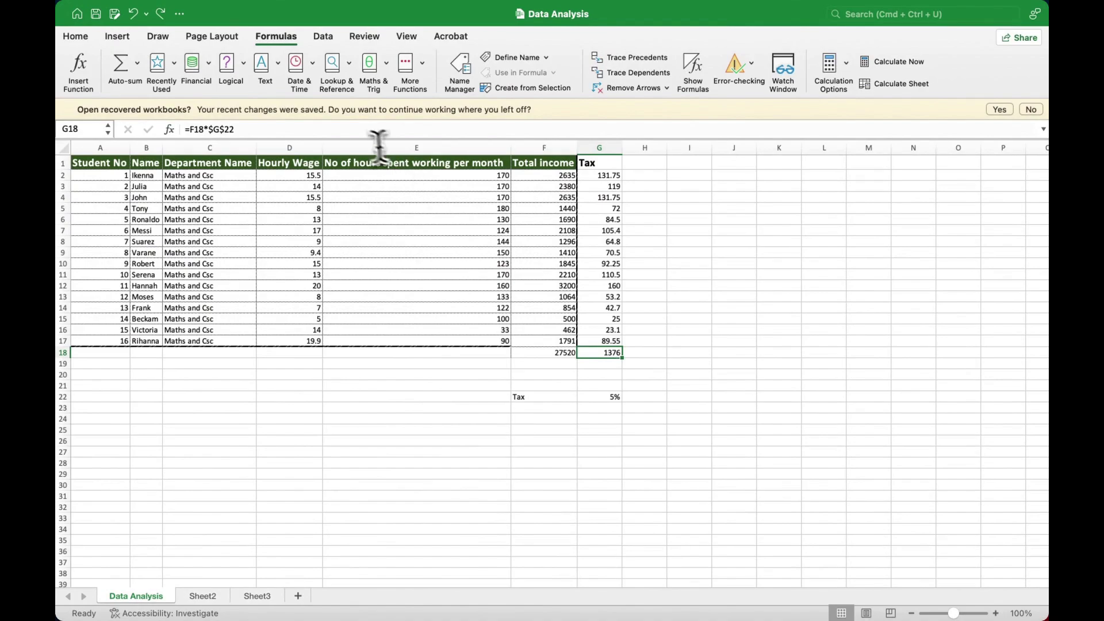
pyautogui.click(303, 130)
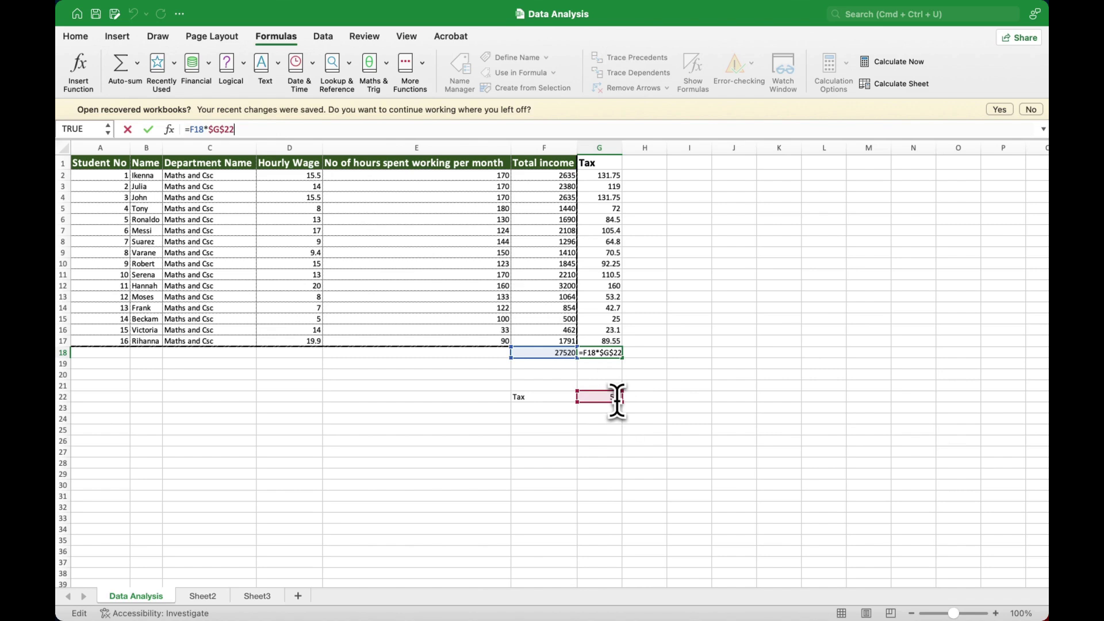
pyautogui.press('Return')
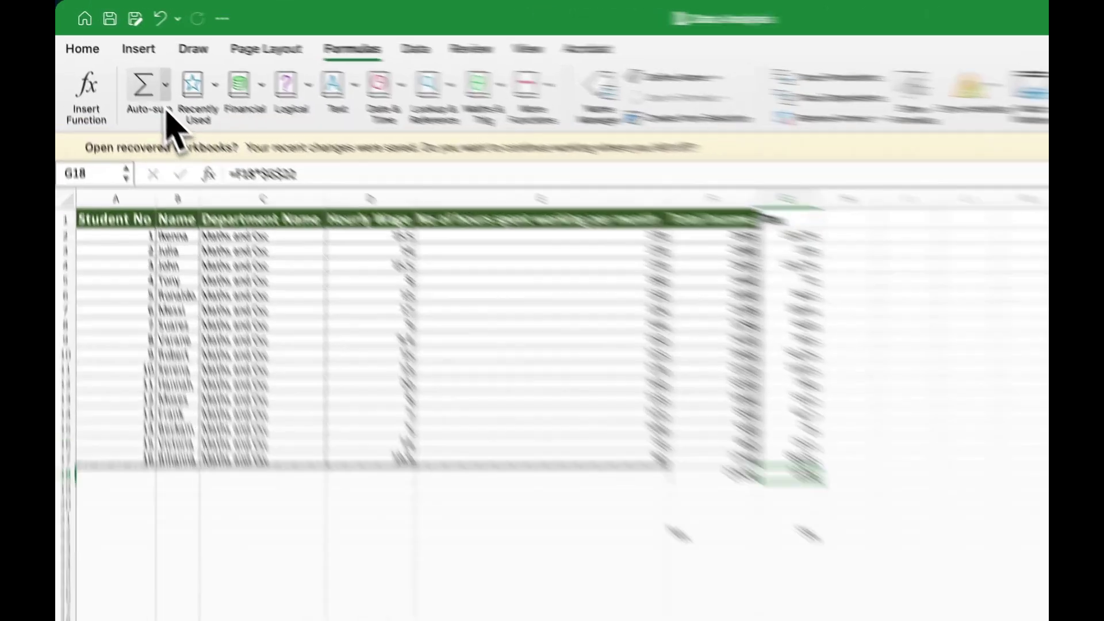
# Replace the formula in G18 with an AutoSum Sum formula over the Tax range G2:G17
pyautogui.click(136, 62)
pyautogui.click(244, 168)
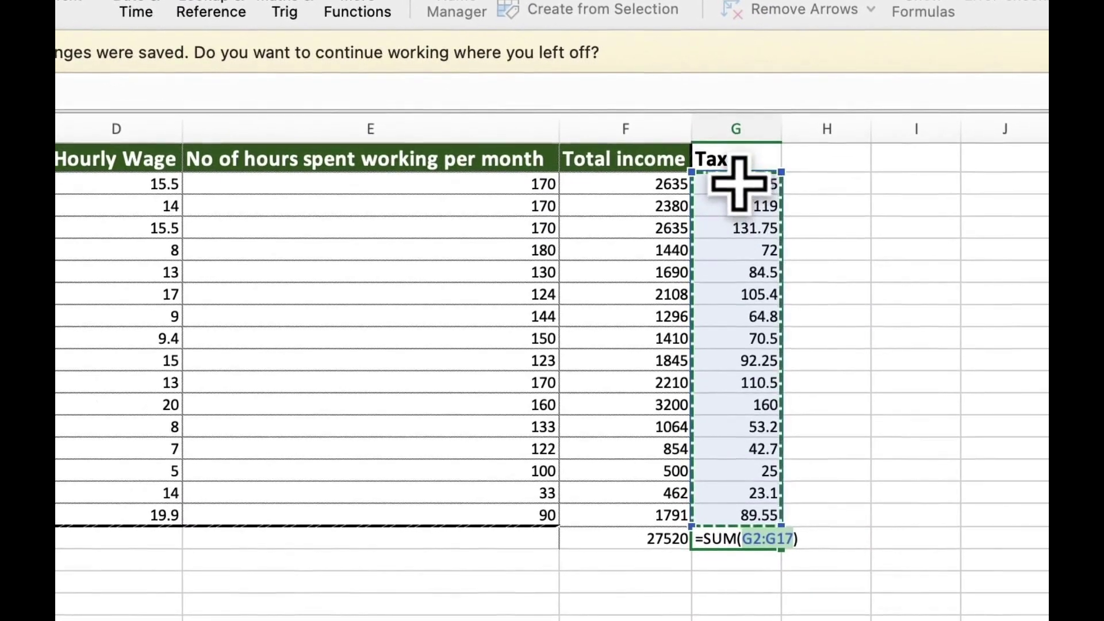
pyautogui.moveTo(745, 183); pyautogui.dragTo(714, 512)
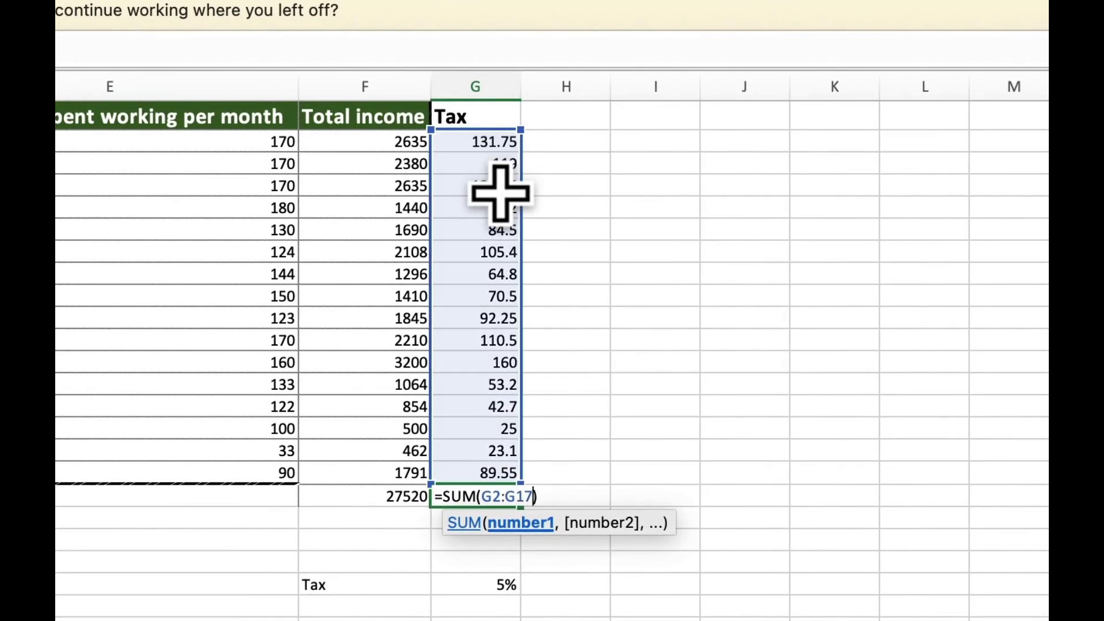
pyautogui.press('Return')
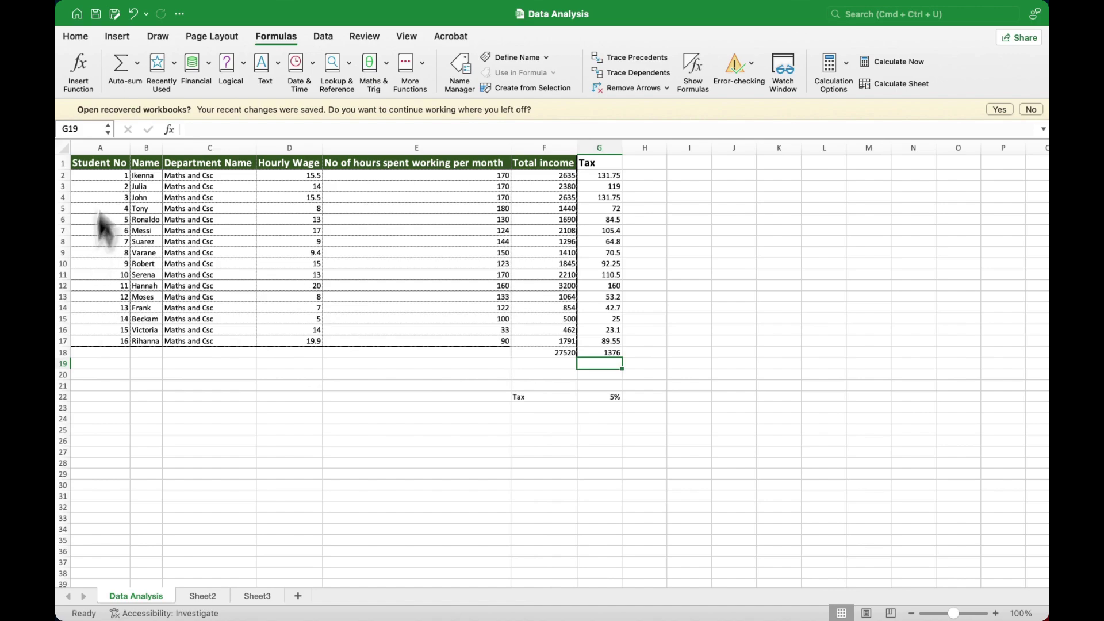
# Insert a blank column before the Student No column
pyautogui.click(103, 149)
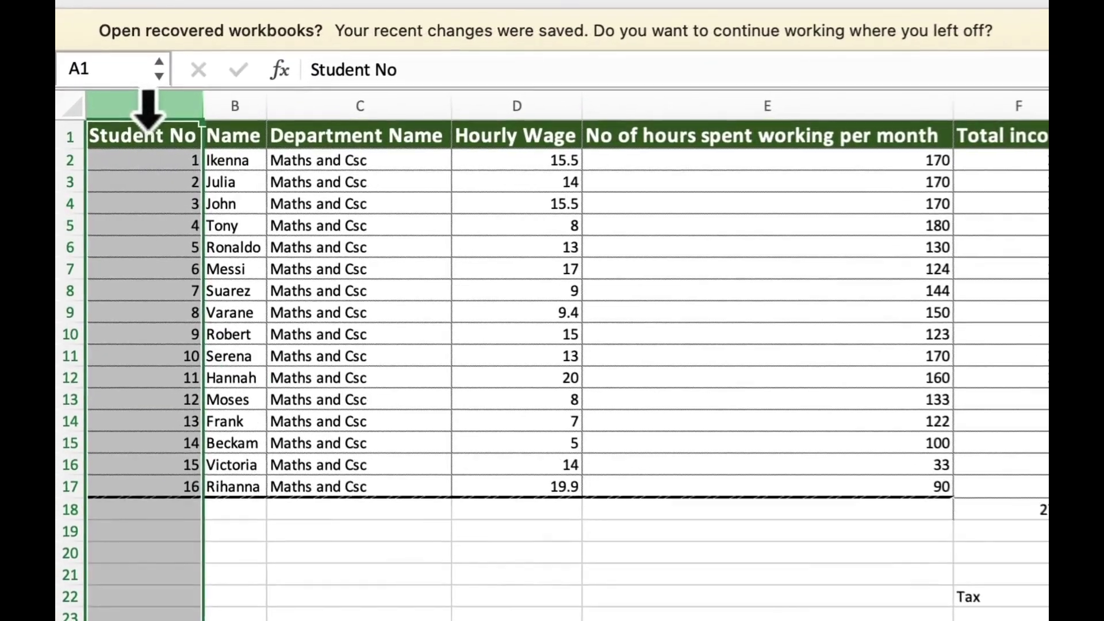
pyautogui.rightClick(149, 111)
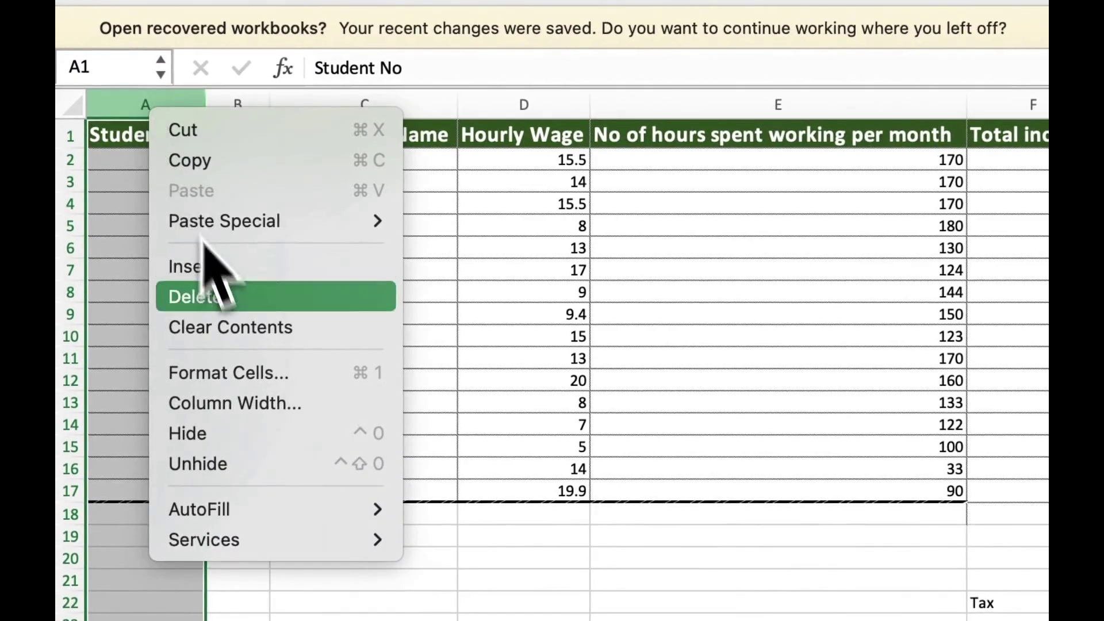
pyautogui.click(213, 277)
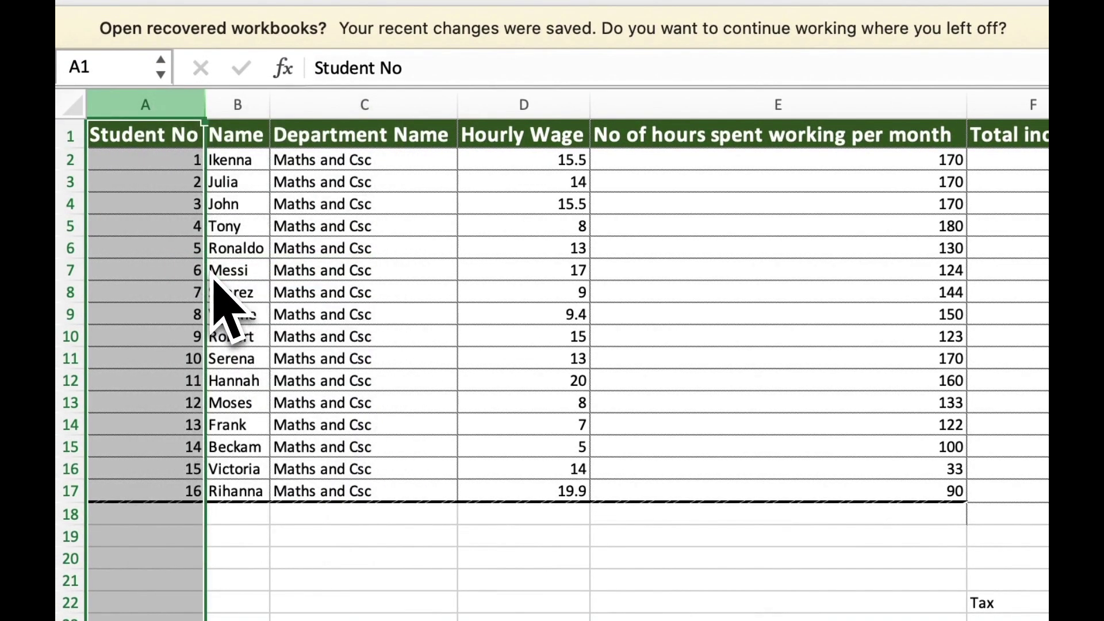
# Enter the label TOTAL in A18 of the blank first column, and clear it again
pyautogui.click(154, 518)
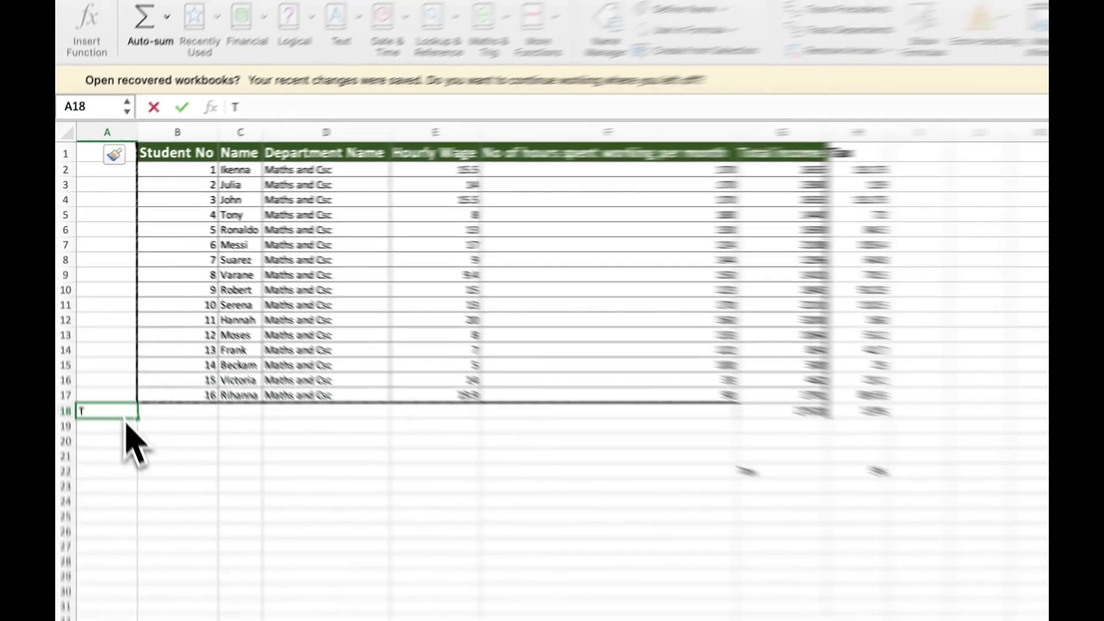
pyautogui.write('OTAL')
pyautogui.press('Return')
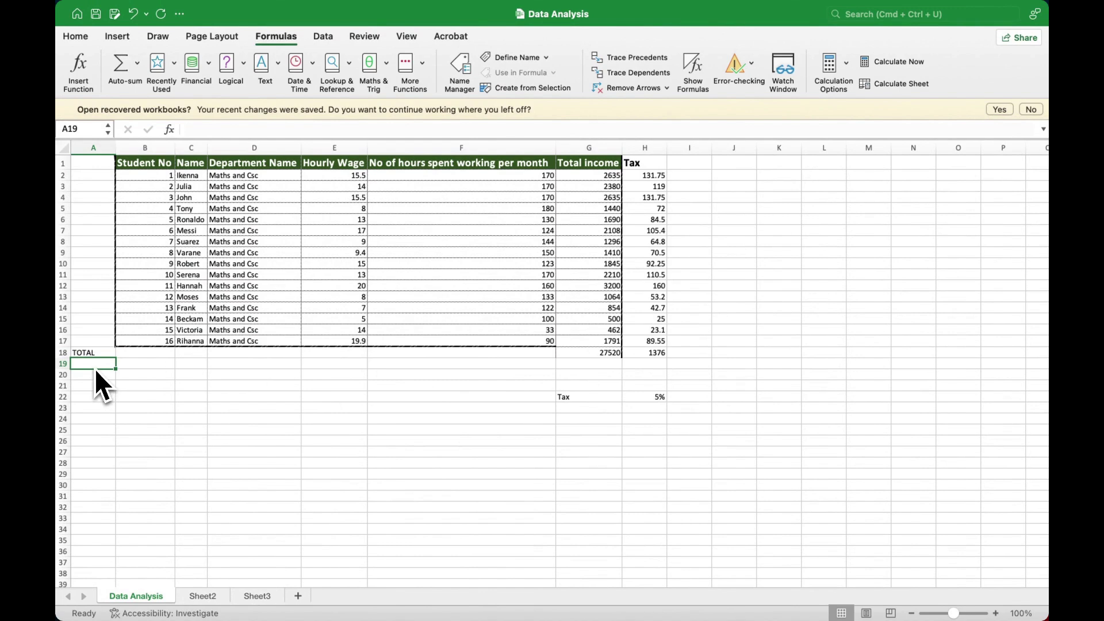
pyautogui.moveTo(95, 368); pyautogui.dragTo(93, 357)
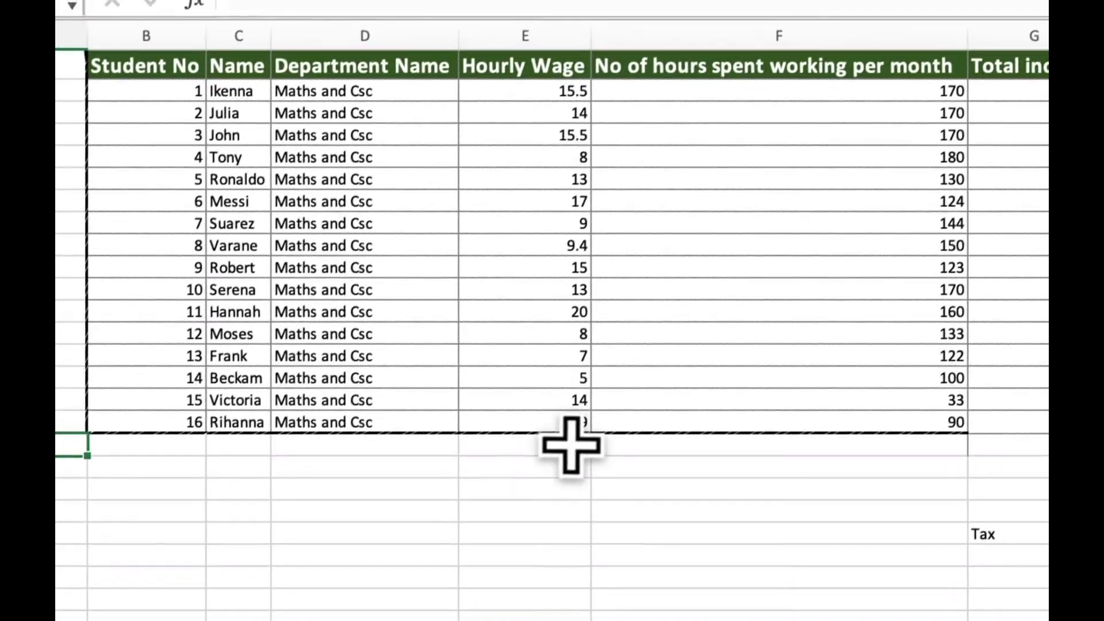
# Insert an AutoSum Max formula in E18 below the Hourly Wage column, covering the range E2:E17
pyautogui.click(660, 312)
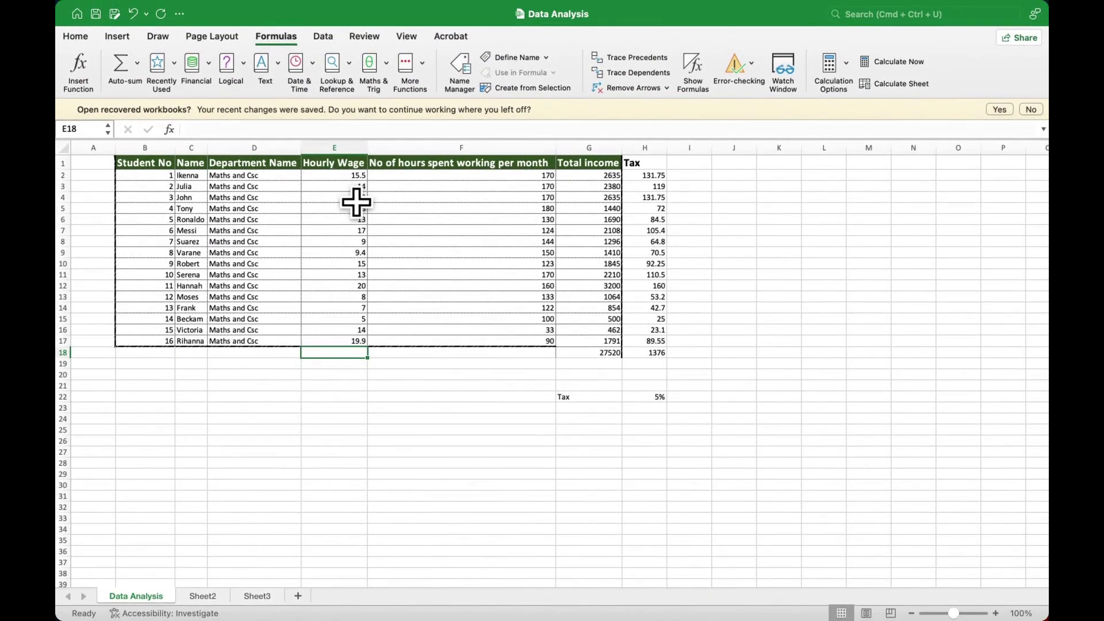
pyautogui.moveTo(354, 176); pyautogui.dragTo(352, 259)
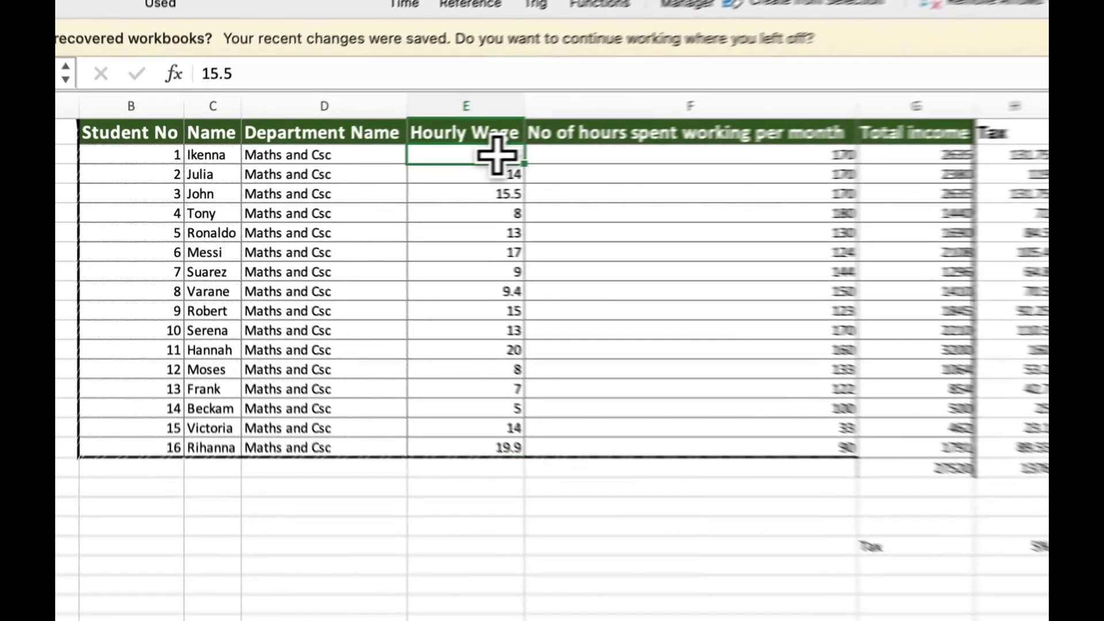
pyautogui.moveTo(542, 318); pyautogui.dragTo(565, 471)
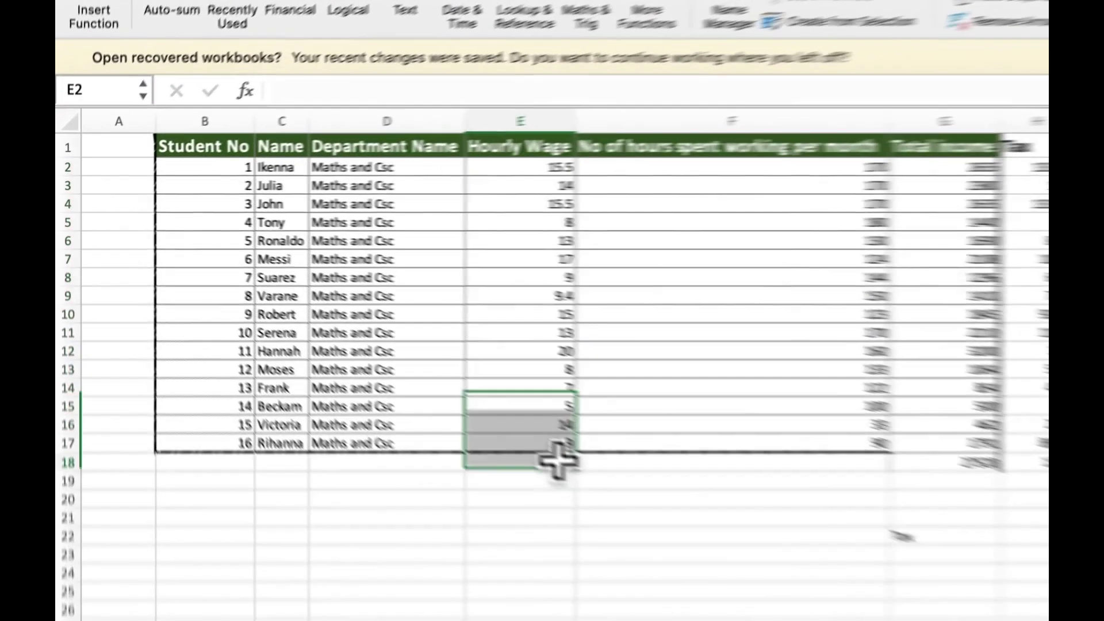
pyautogui.click(352, 351)
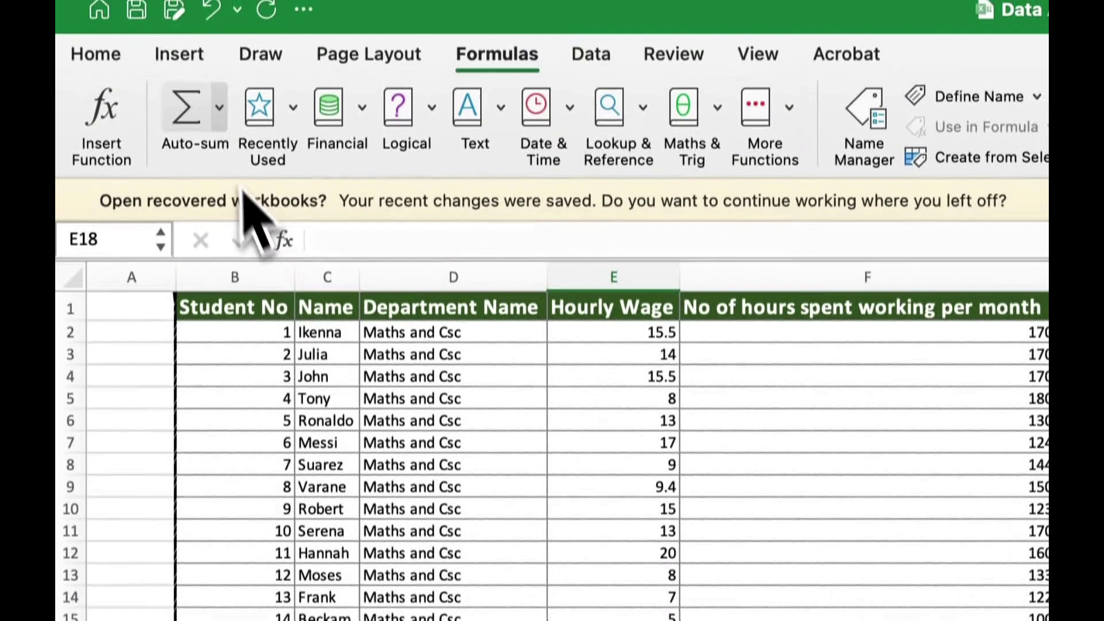
pyautogui.click(219, 109)
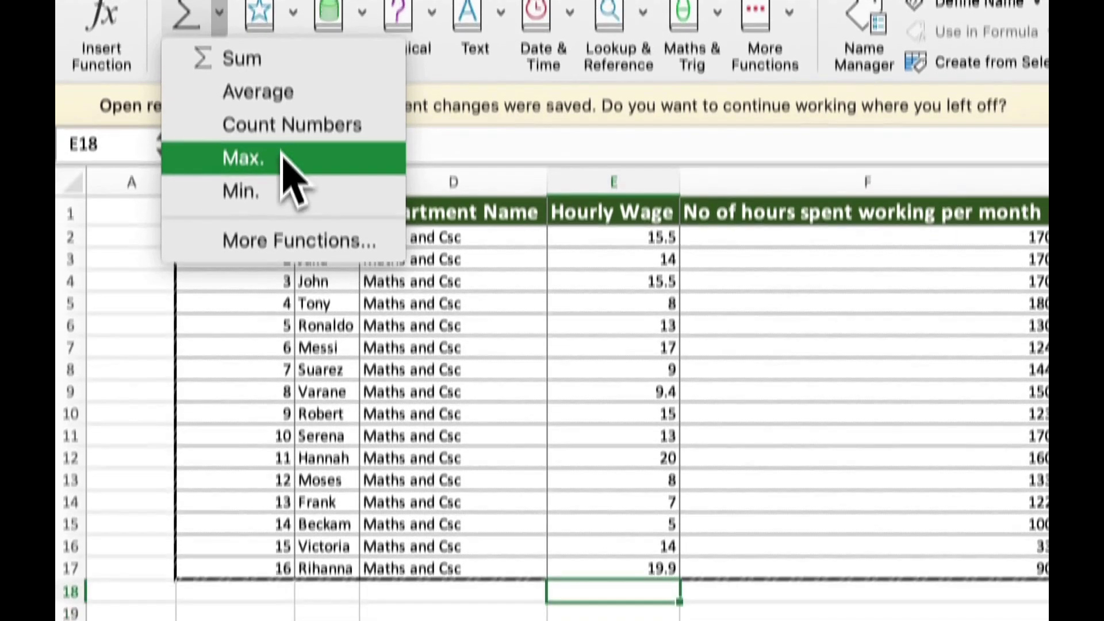
pyautogui.click(283, 270)
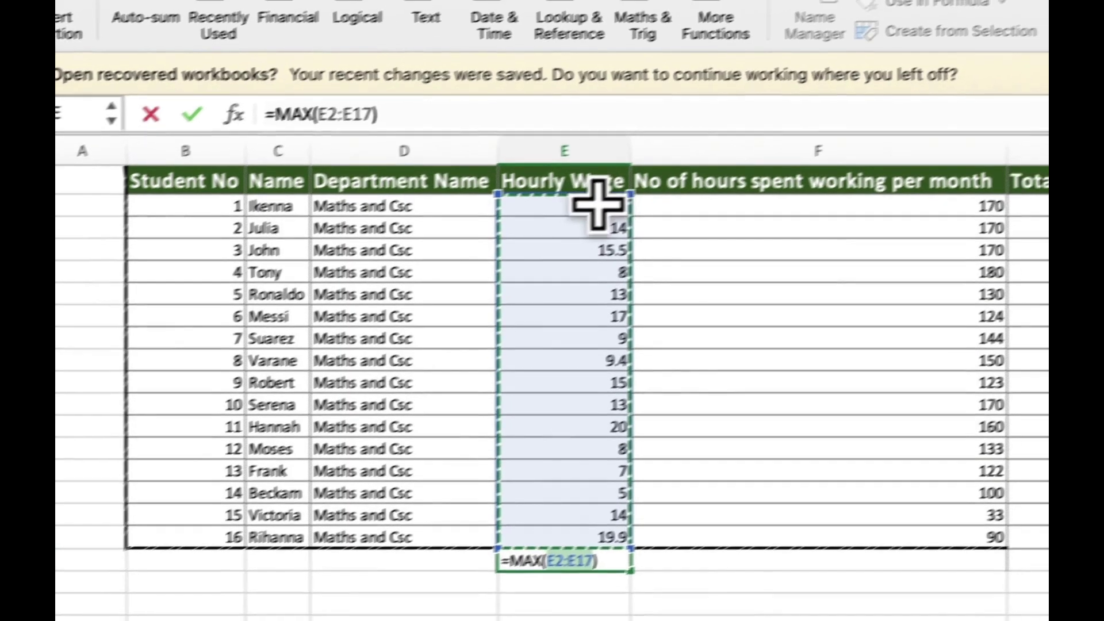
pyautogui.moveTo(597, 204); pyautogui.dragTo(562, 399)
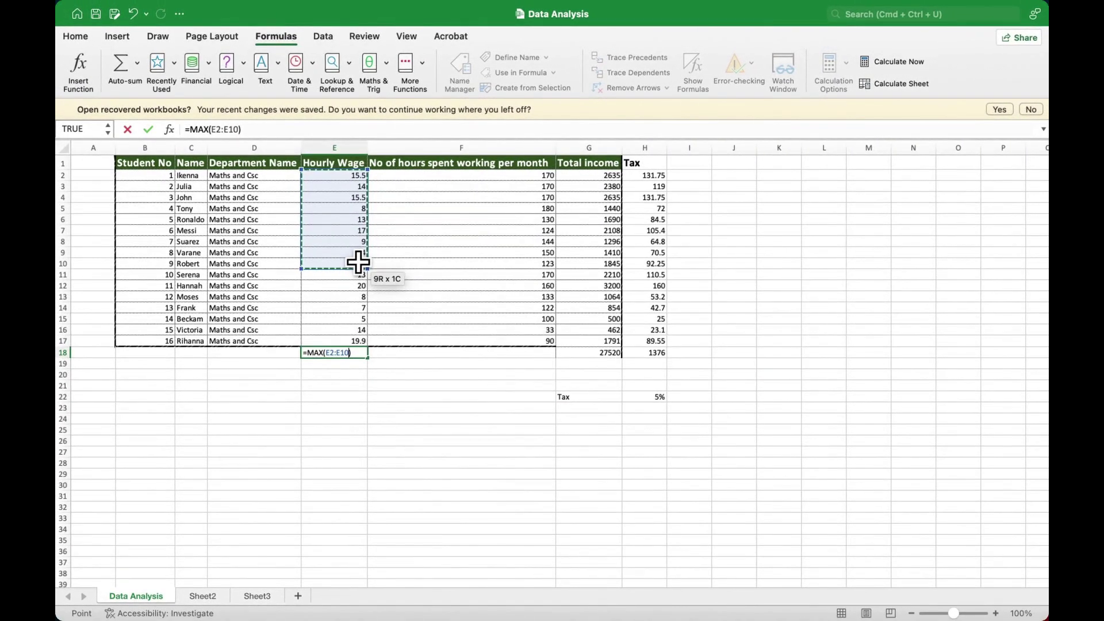
pyautogui.moveTo(358, 262); pyautogui.dragTo(367, 342)
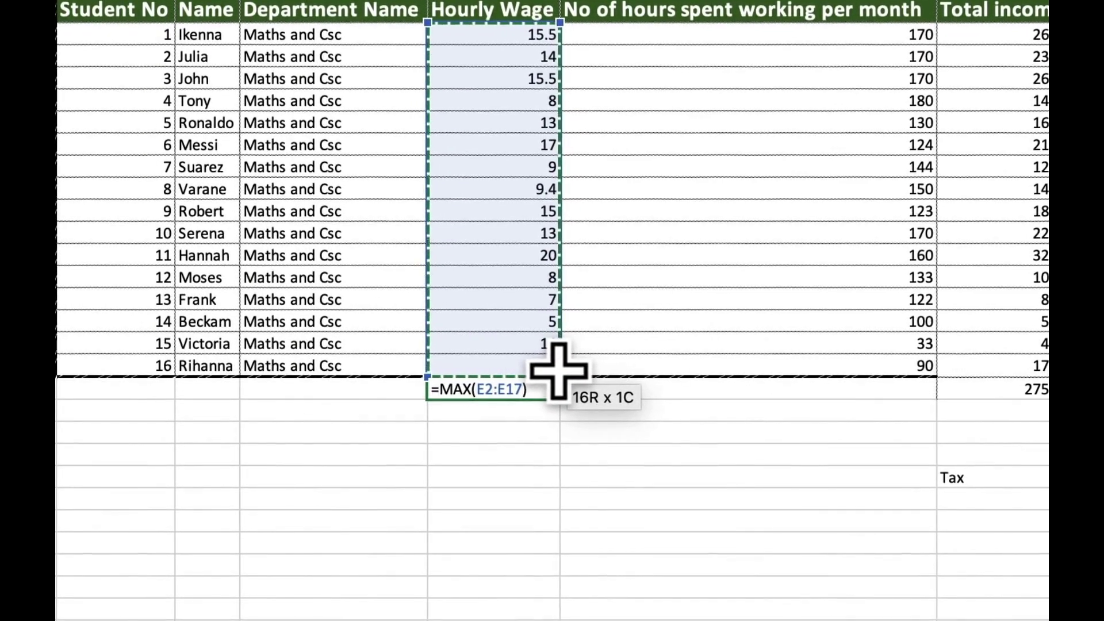
pyautogui.press('Return')
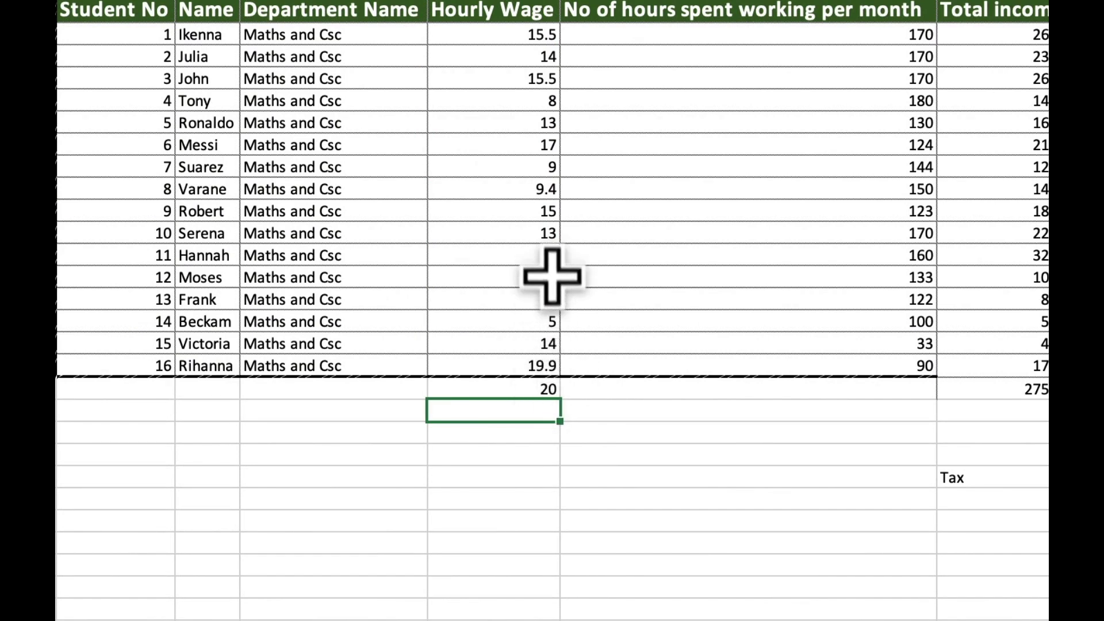
# Replace the formula in E18 with an AutoSum Min formula over the Hourly Wage range E2:E17
pyautogui.click(534, 253)
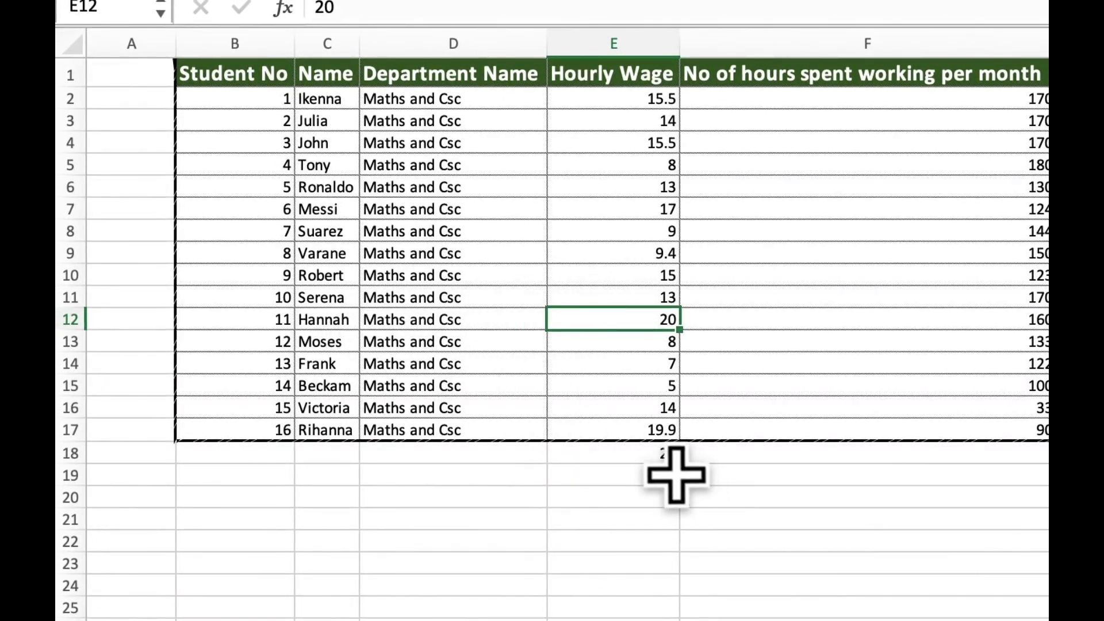
pyautogui.click(664, 453)
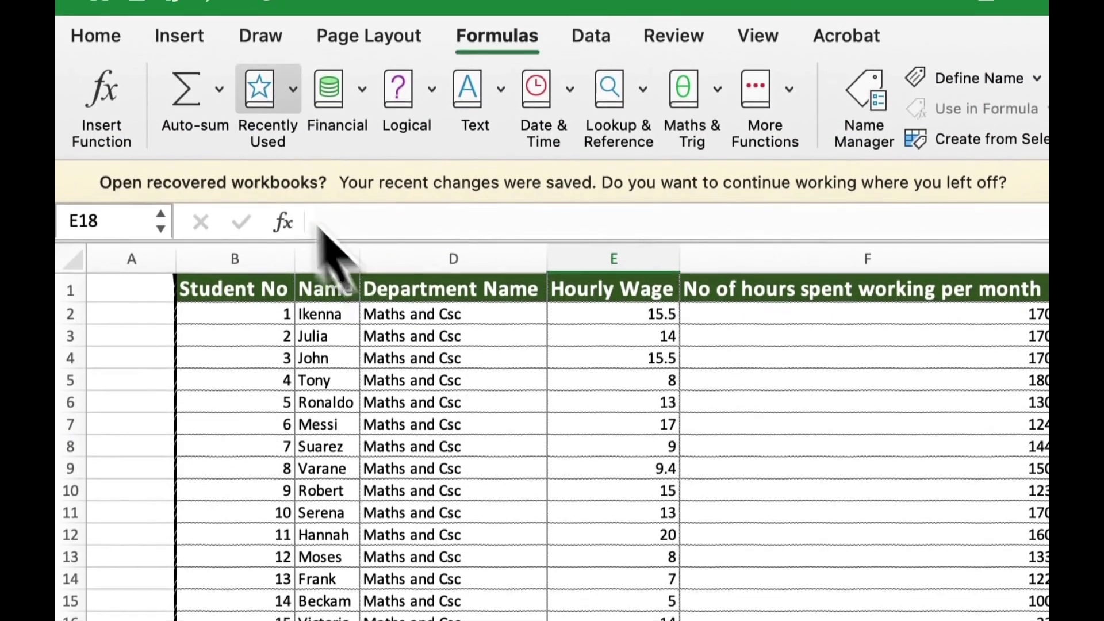
pyautogui.click(219, 89)
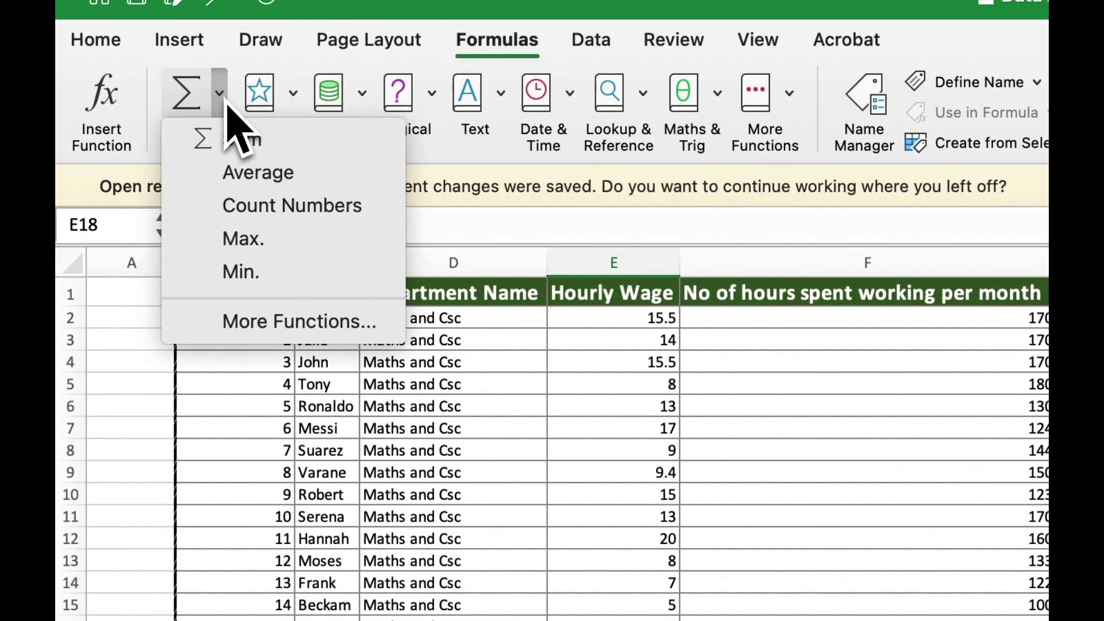
pyautogui.click(278, 271)
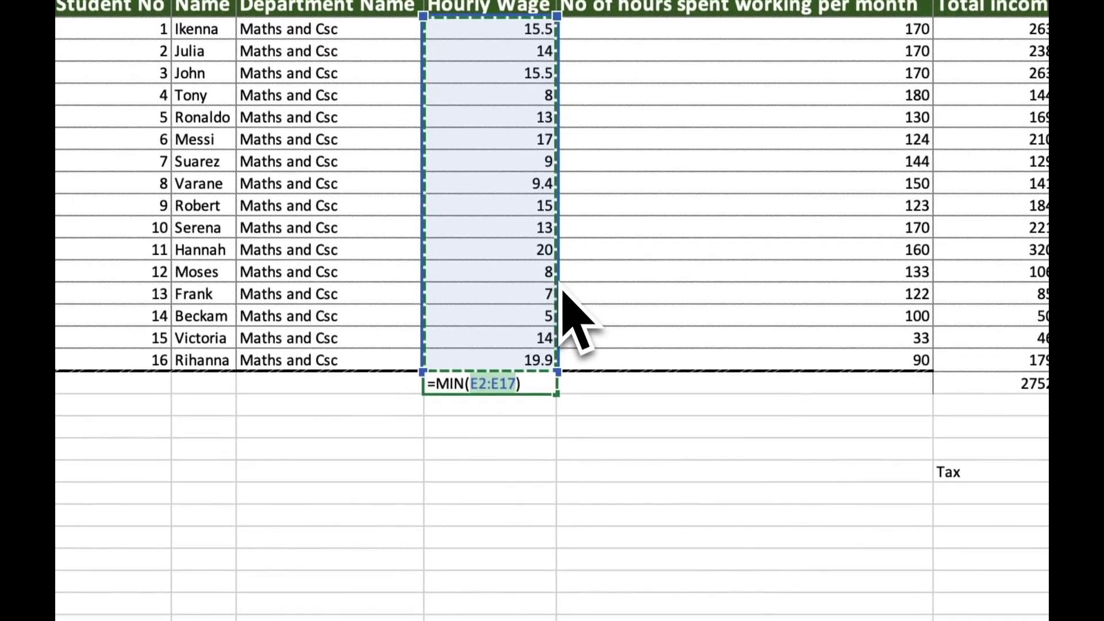
pyautogui.press('Return')
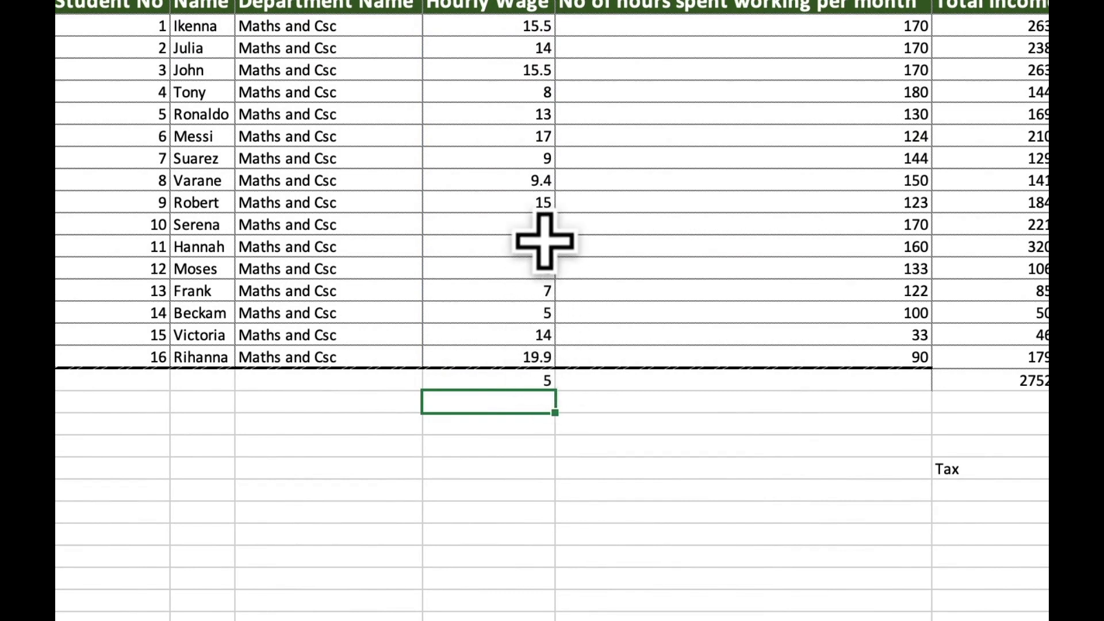
pyautogui.click(534, 314)
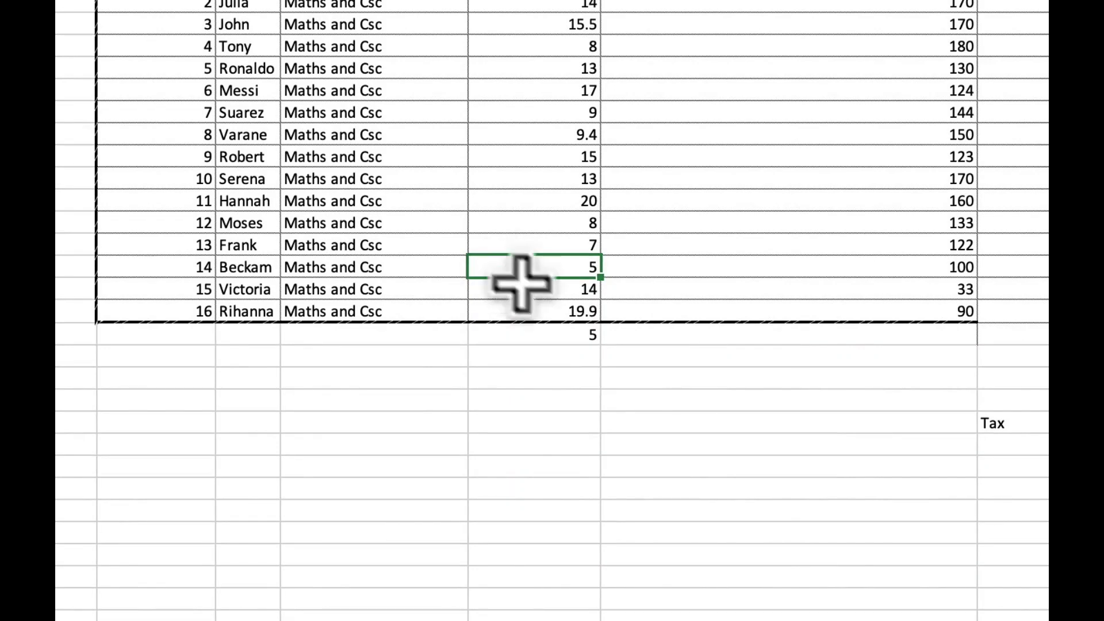
# Replace the formula in E18 with an AutoSum Average formula over the Hourly Wage range E2:E17
pyautogui.click(577, 332)
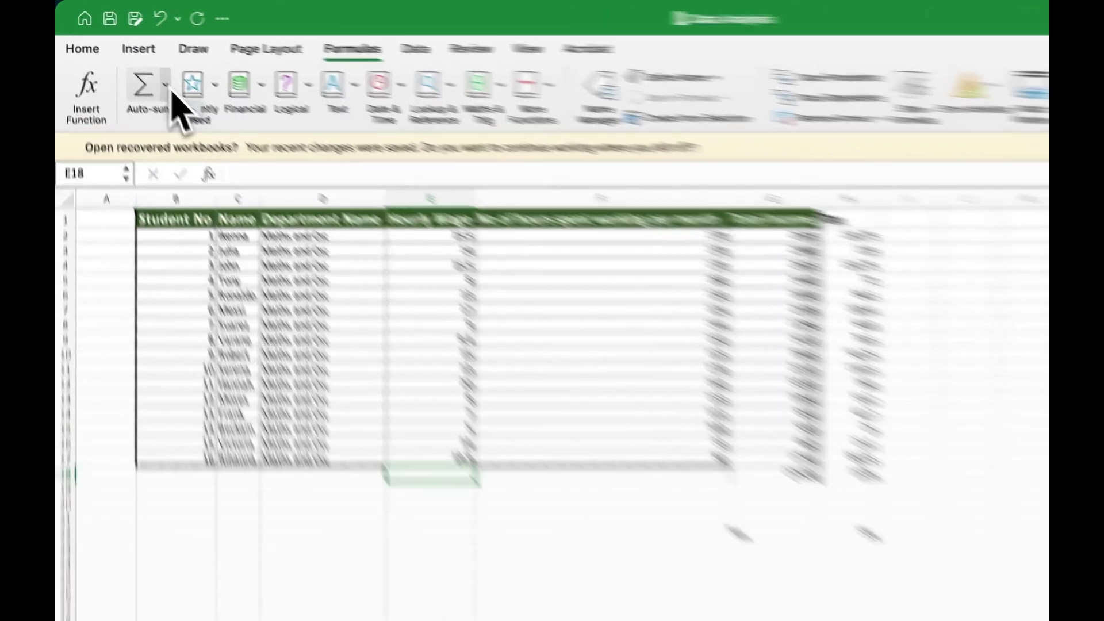
pyautogui.click(139, 64)
pyautogui.click(281, 205)
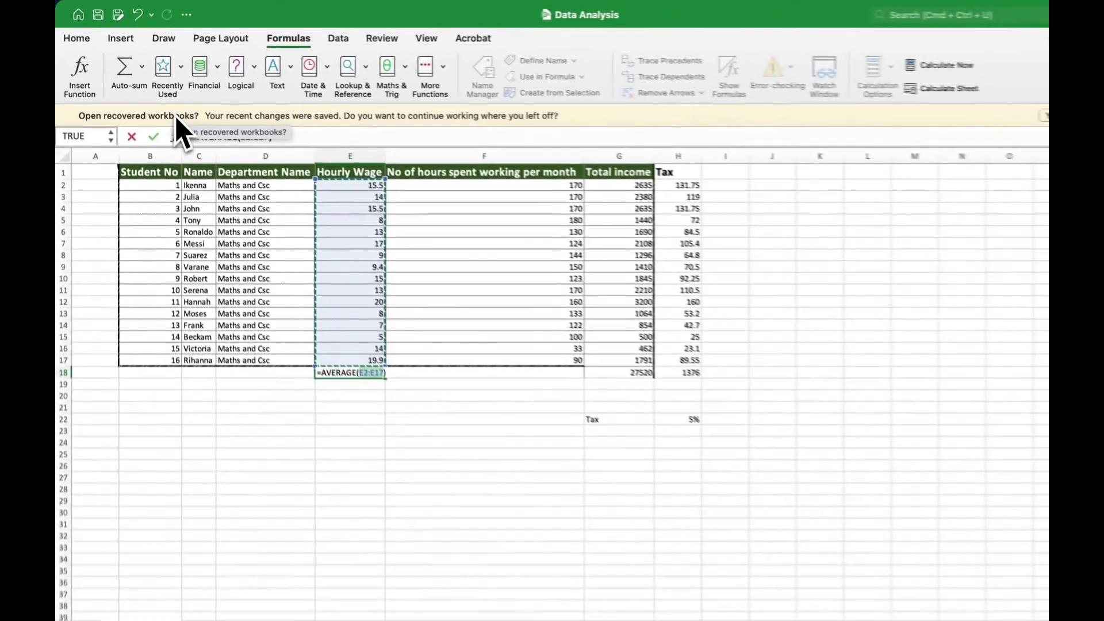
pyautogui.press('Return')
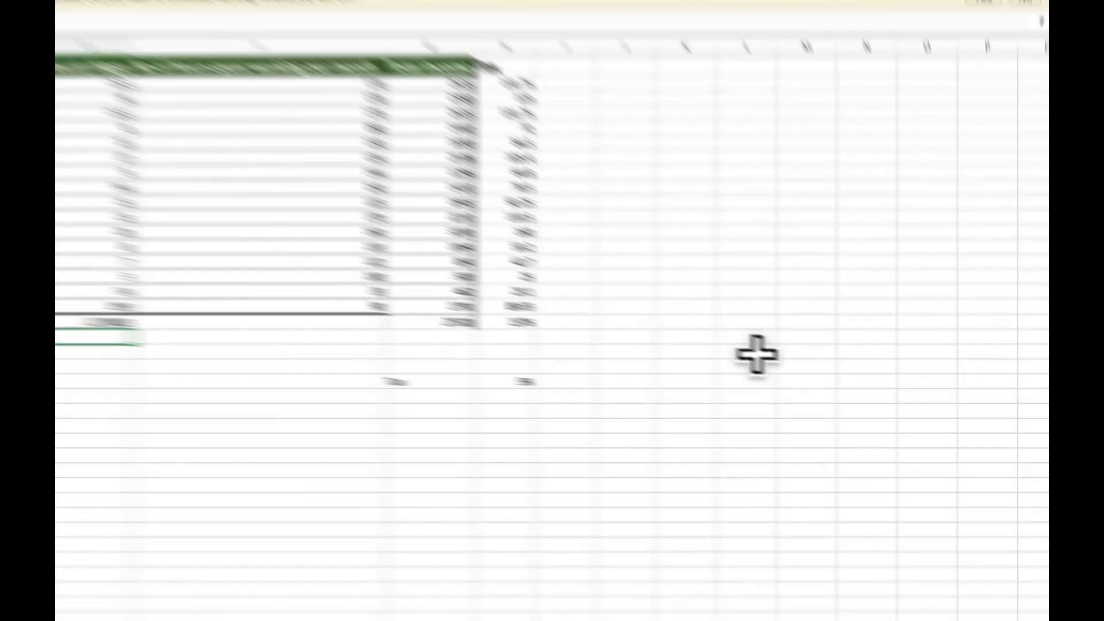
# Insert an AutoSum Average formula in M20 over the working hours range F2:F17
pyautogui.click(827, 375)
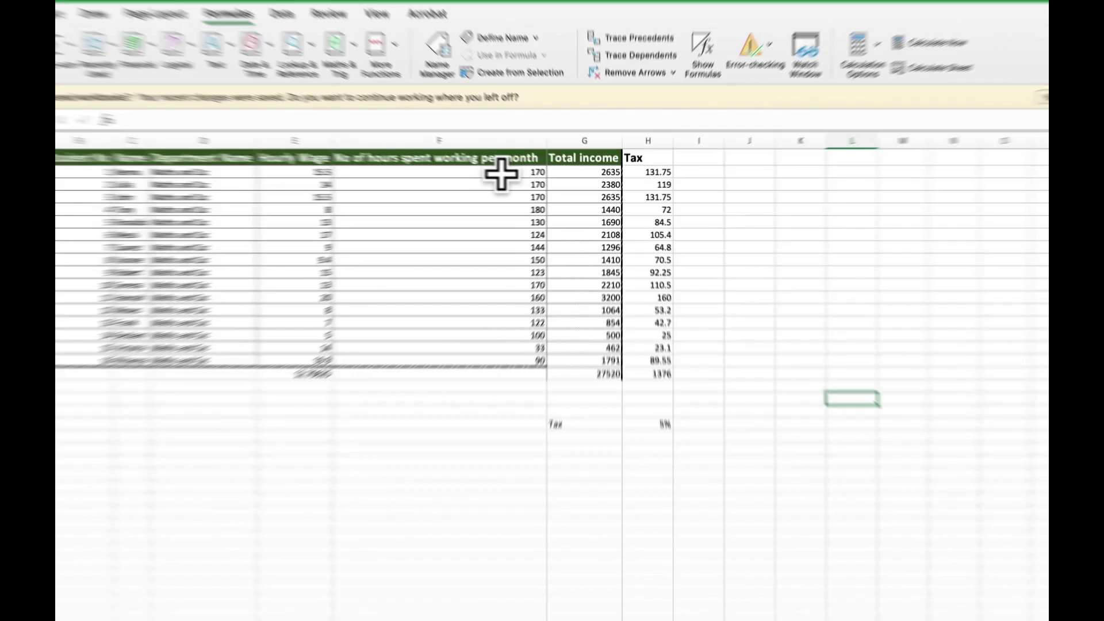
pyautogui.click(497, 164)
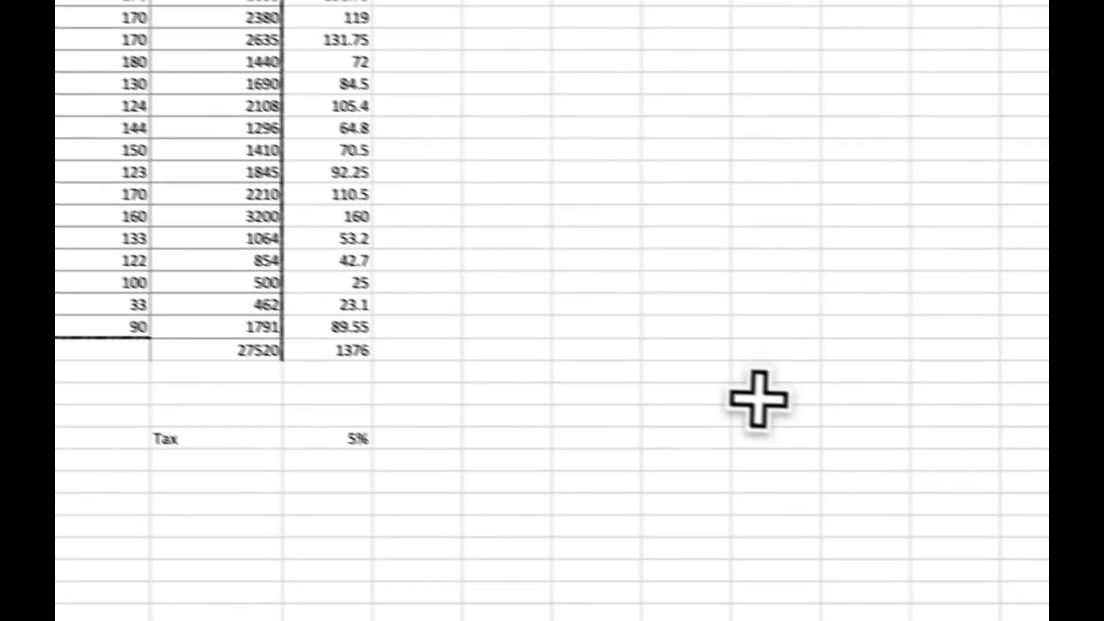
pyautogui.click(733, 372)
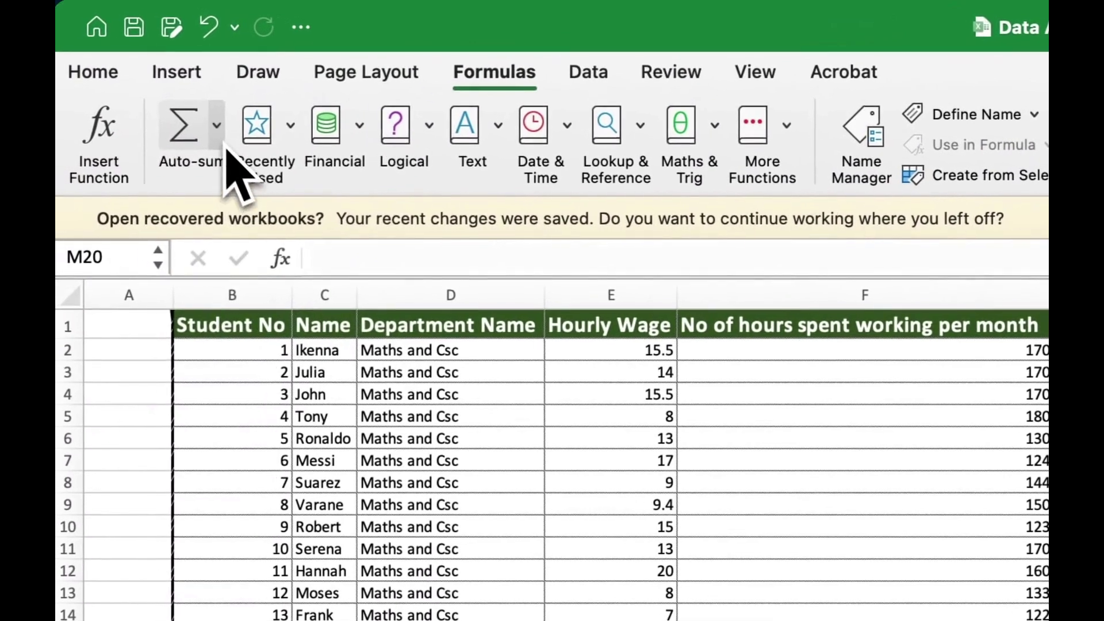
pyautogui.click(220, 135)
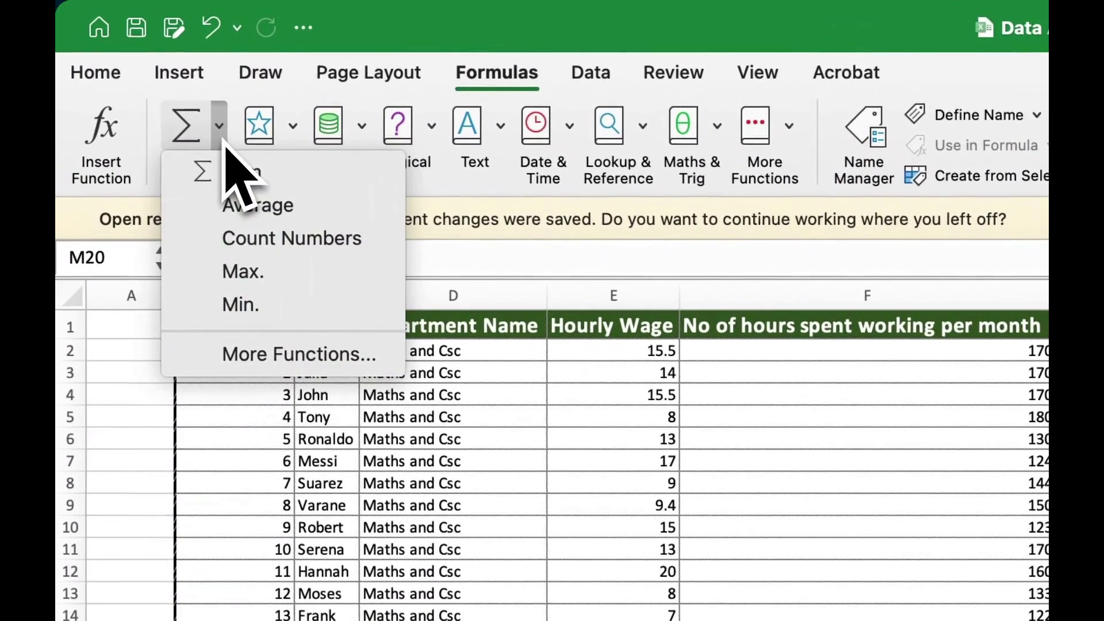
pyautogui.click(279, 206)
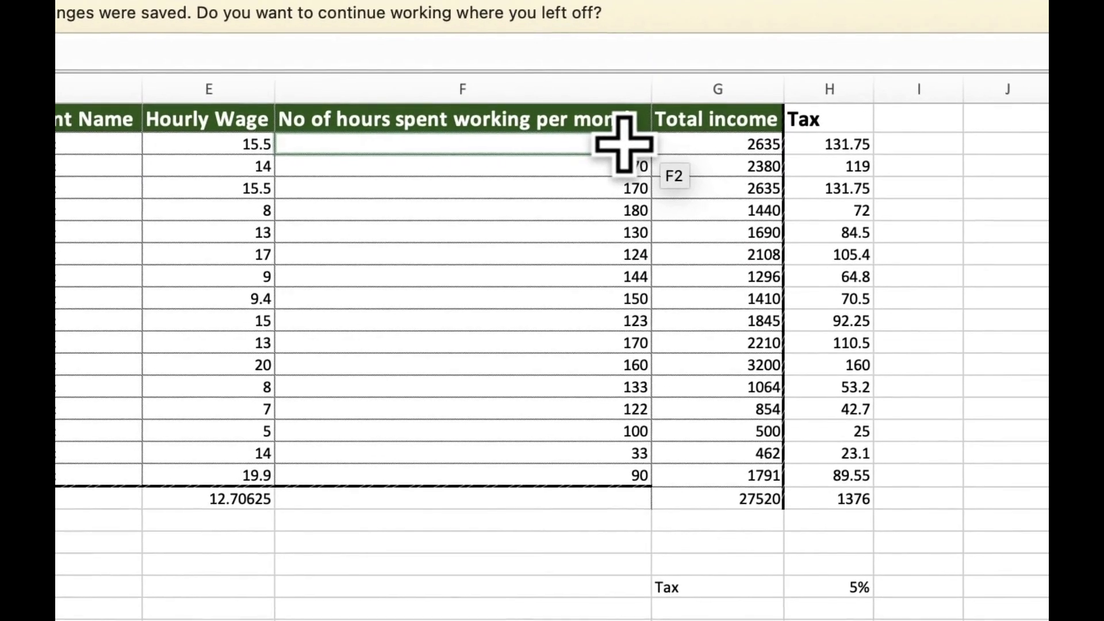
pyautogui.moveTo(769, 219); pyautogui.dragTo(757, 299)
pyautogui.moveTo(611, 224); pyautogui.dragTo(624, 467)
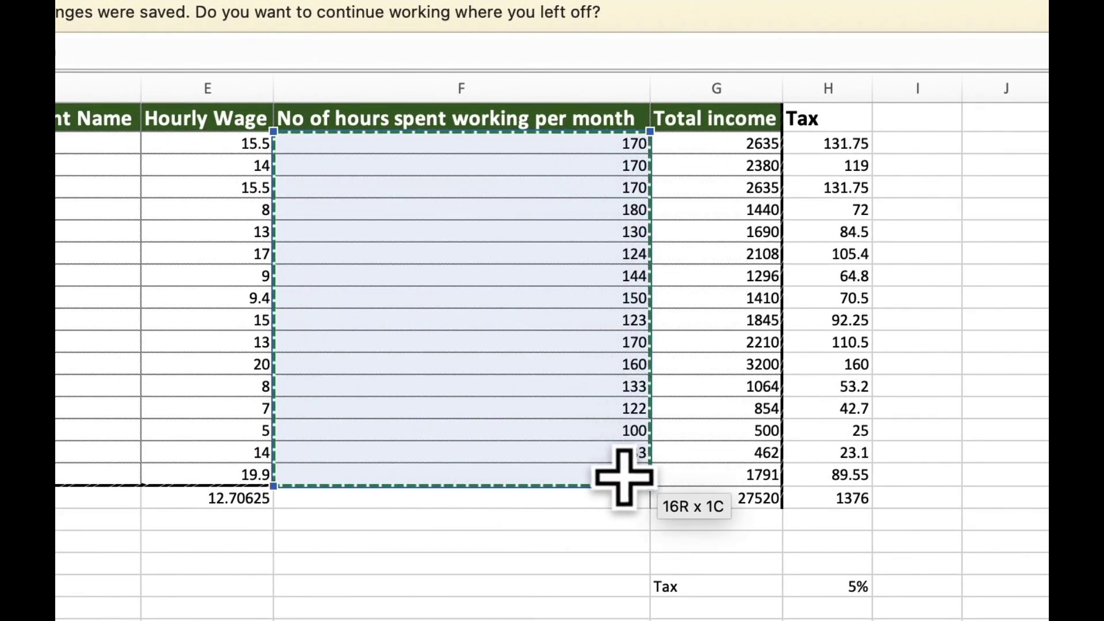
pyautogui.press('Return')
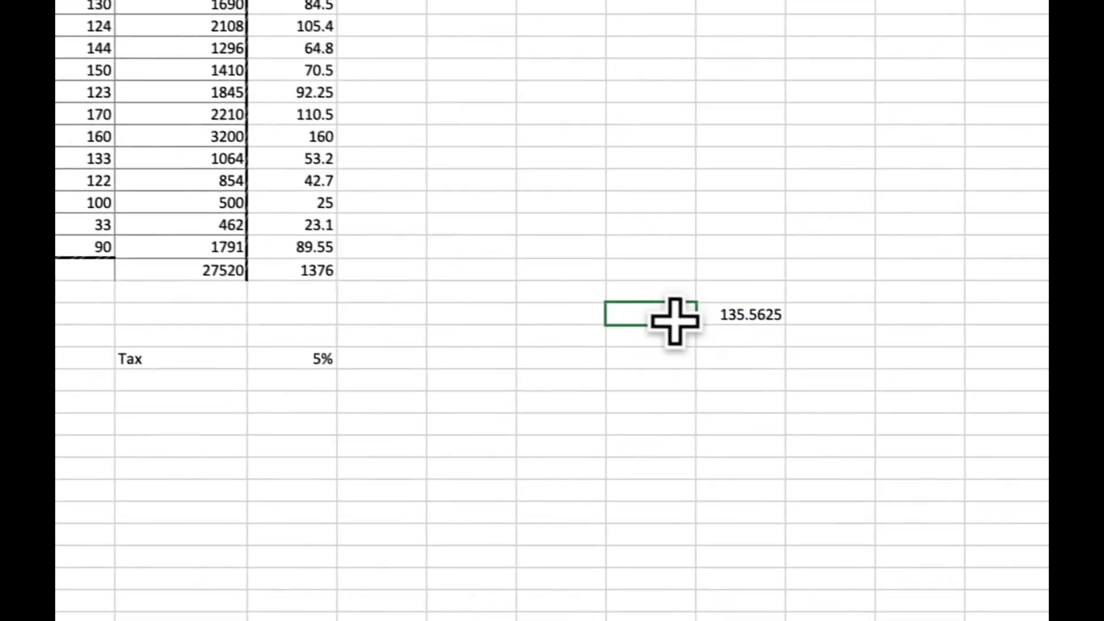
# Label L20 as "Average Hours Spent working" and widen column L to fit the text
pyautogui.write('Aver')
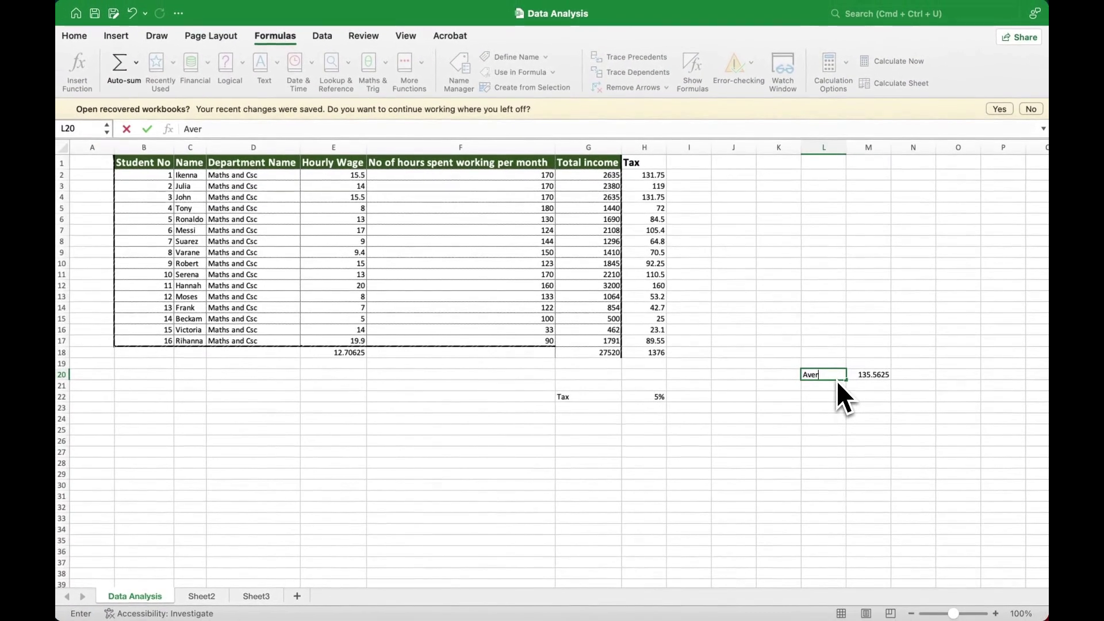
pyautogui.write('age H')
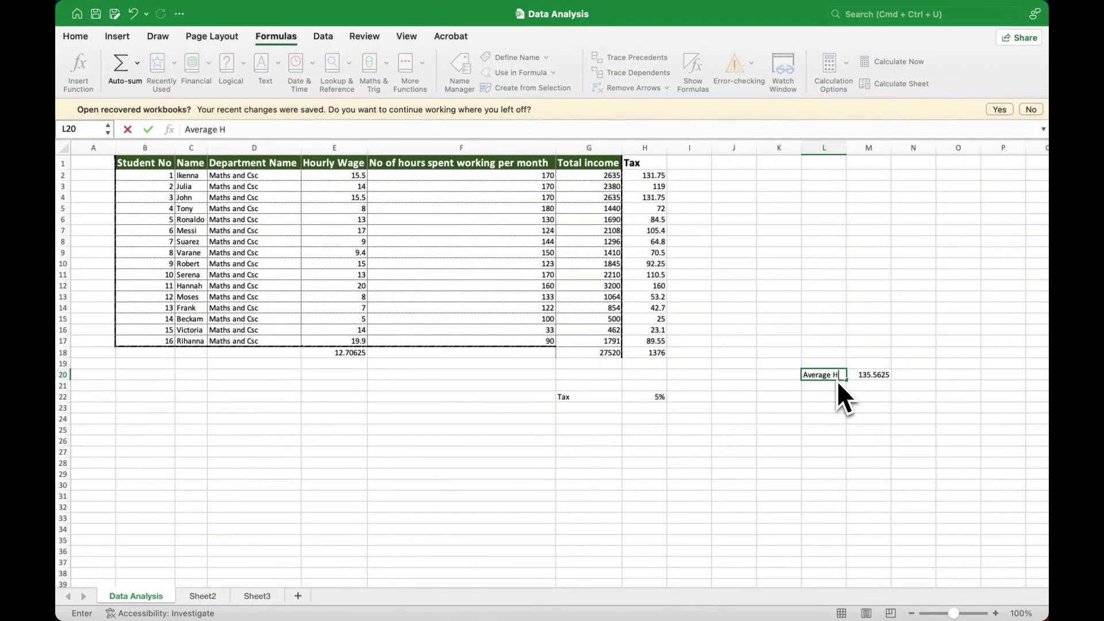
pyautogui.write('ours Spent working')
pyautogui.press('Return')
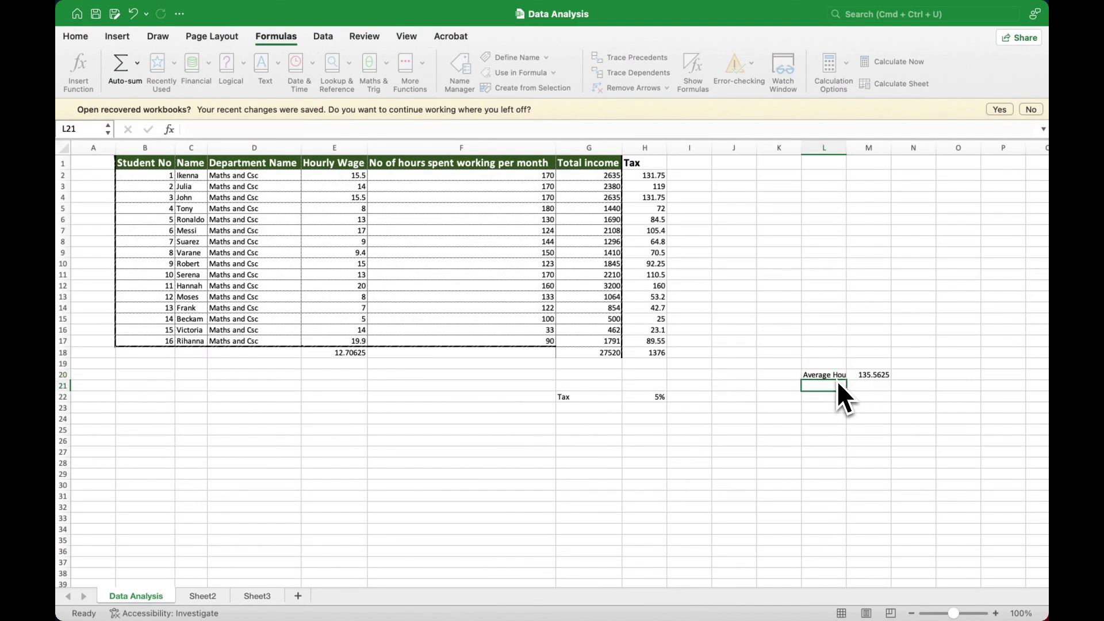
pyautogui.moveTo(847, 143); pyautogui.dragTo(892, 132)
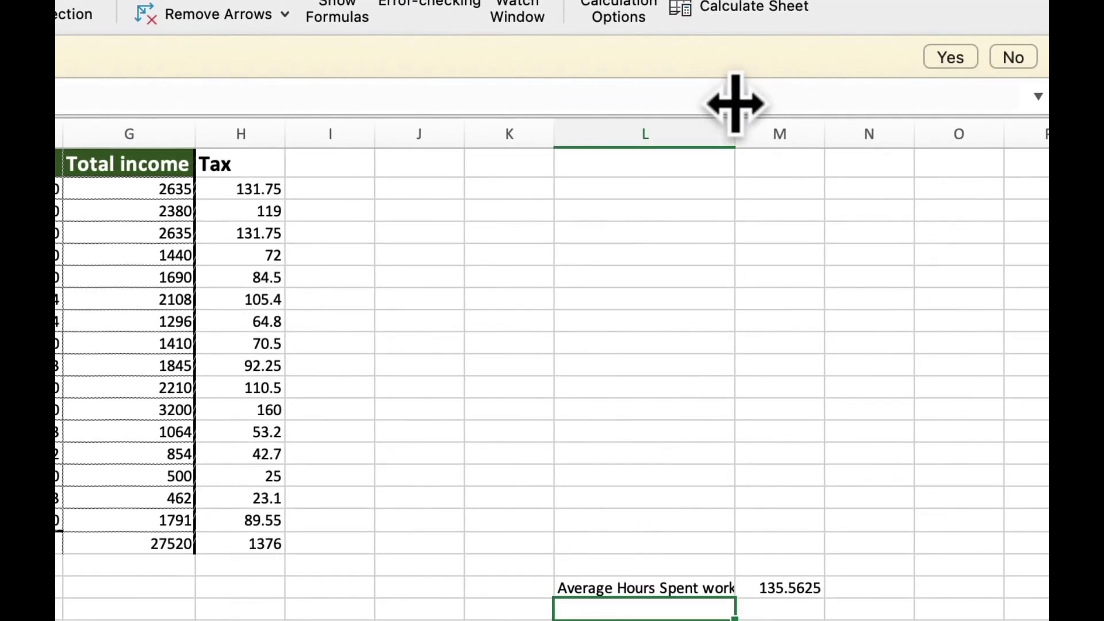
pyautogui.moveTo(734, 124); pyautogui.dragTo(782, 127)
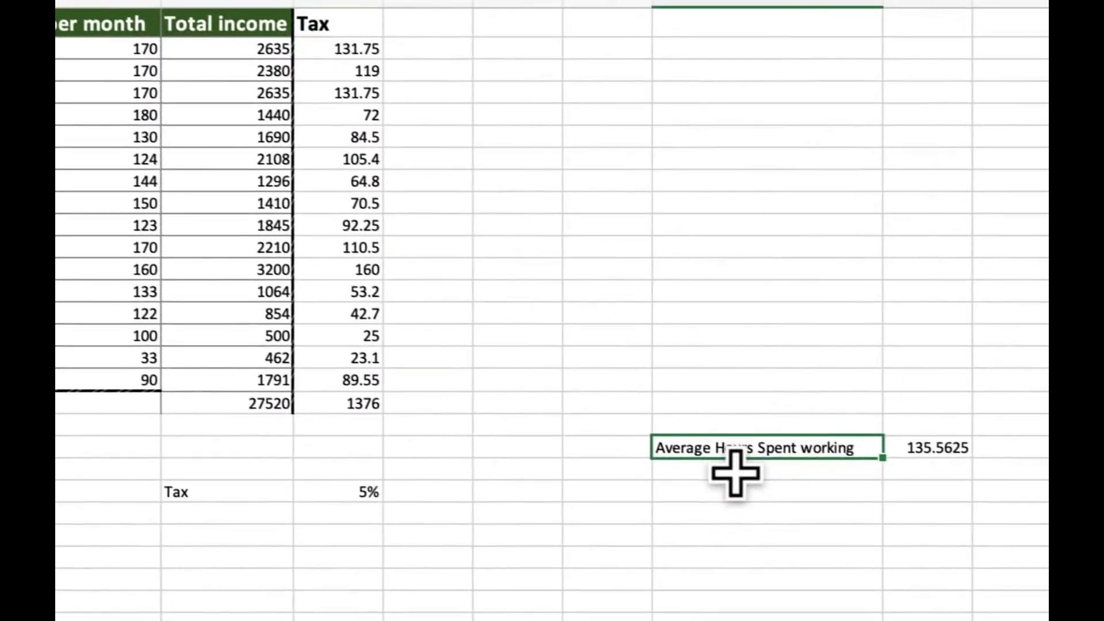
# Enter the labels "Min Hours Spent Working" in L21 and "Max Hours Spent Working" in L22
pyautogui.click(880, 527)
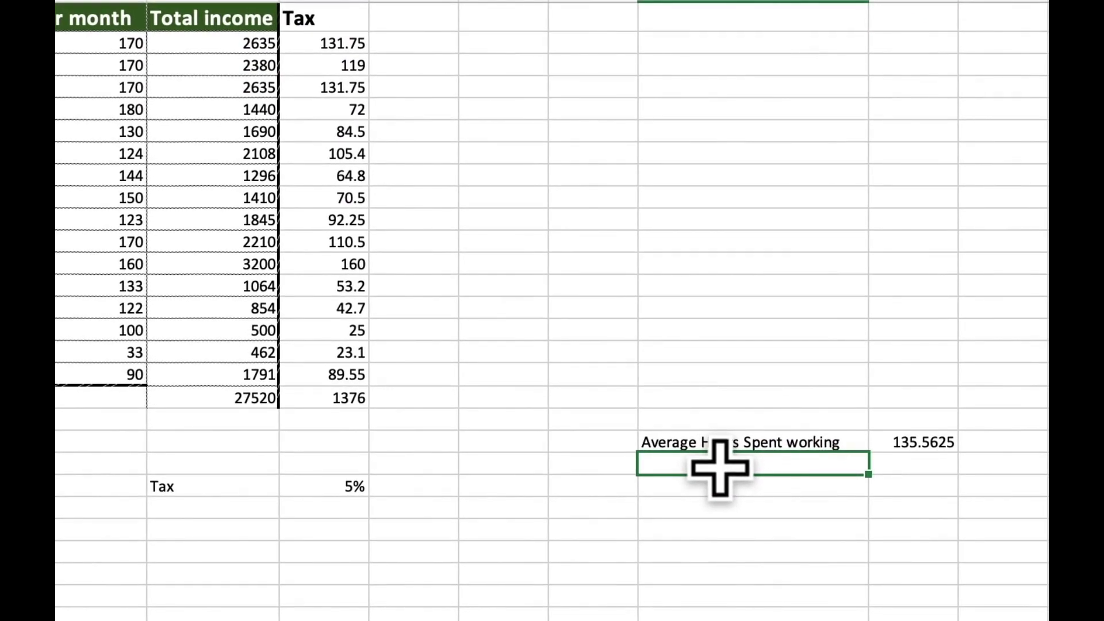
pyautogui.write('Mi')
pyautogui.write('n Hours')
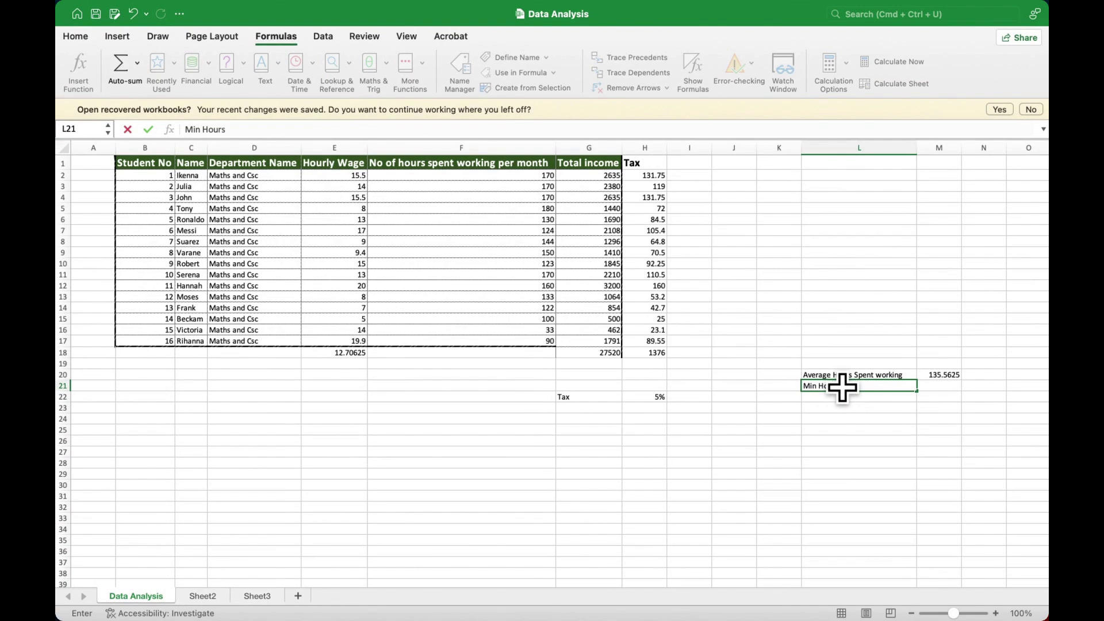
pyautogui.write(' Spent Working')
pyautogui.press('Return')
pyautogui.write('Max')
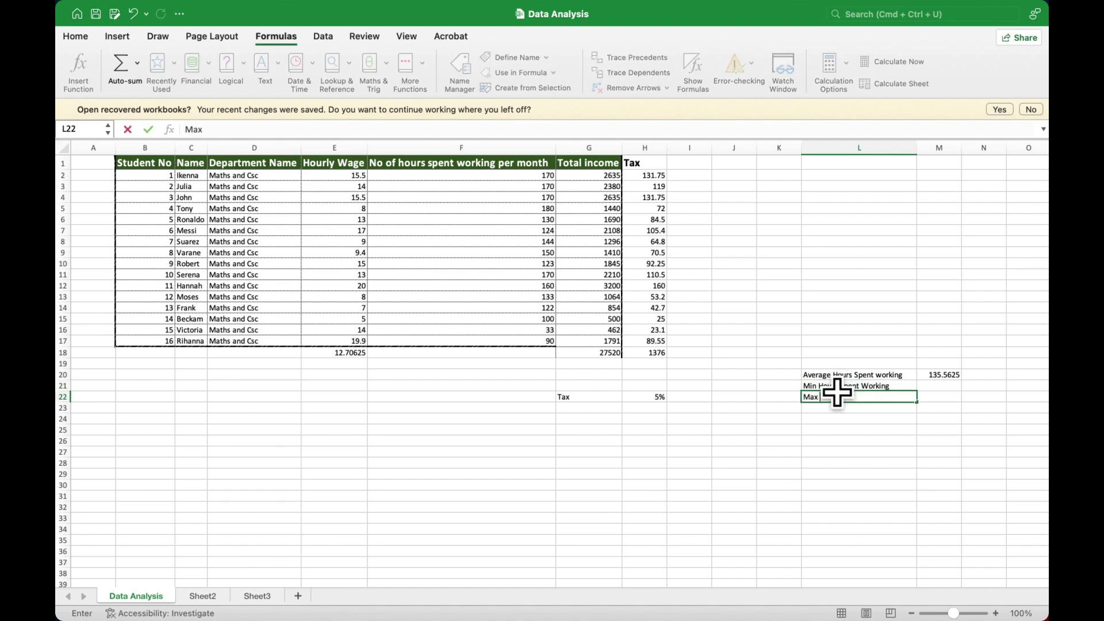
pyautogui.write(' Hours Spent Working')
pyautogui.press('Return')
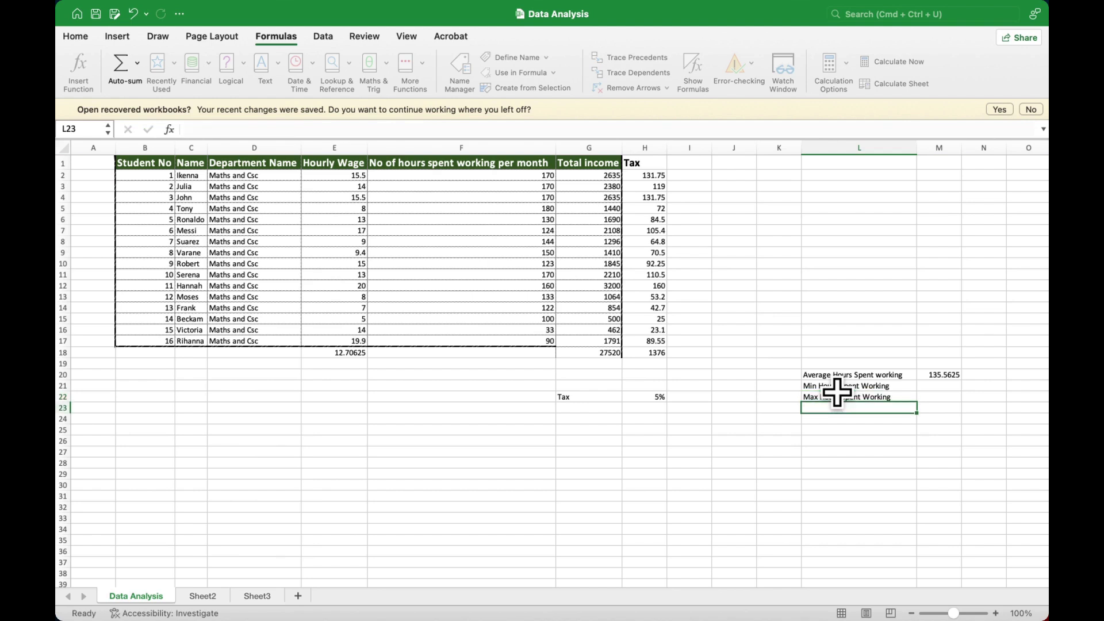
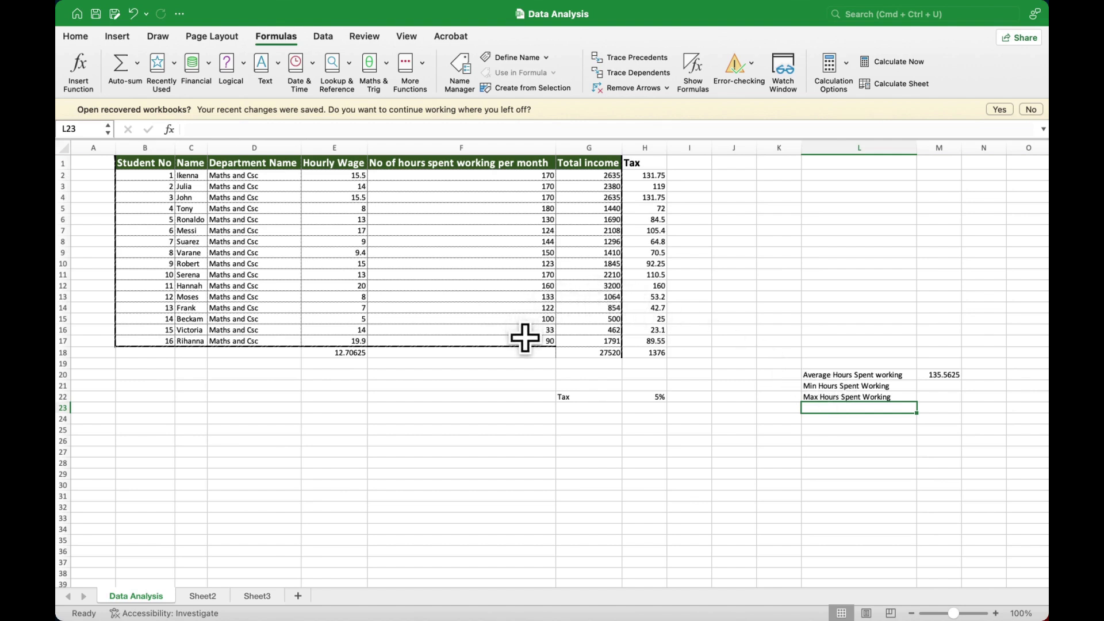
# Set the last student's working hours in F17 to 0 and check the Total income and Tax cells in that row
pyautogui.click(524, 339)
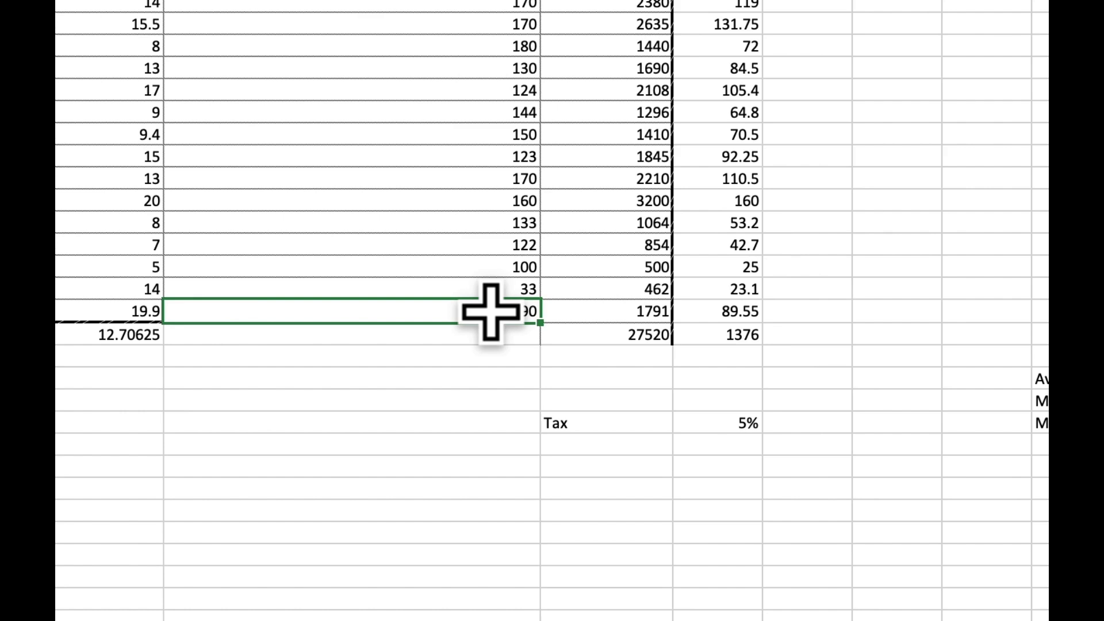
pyautogui.write('0')
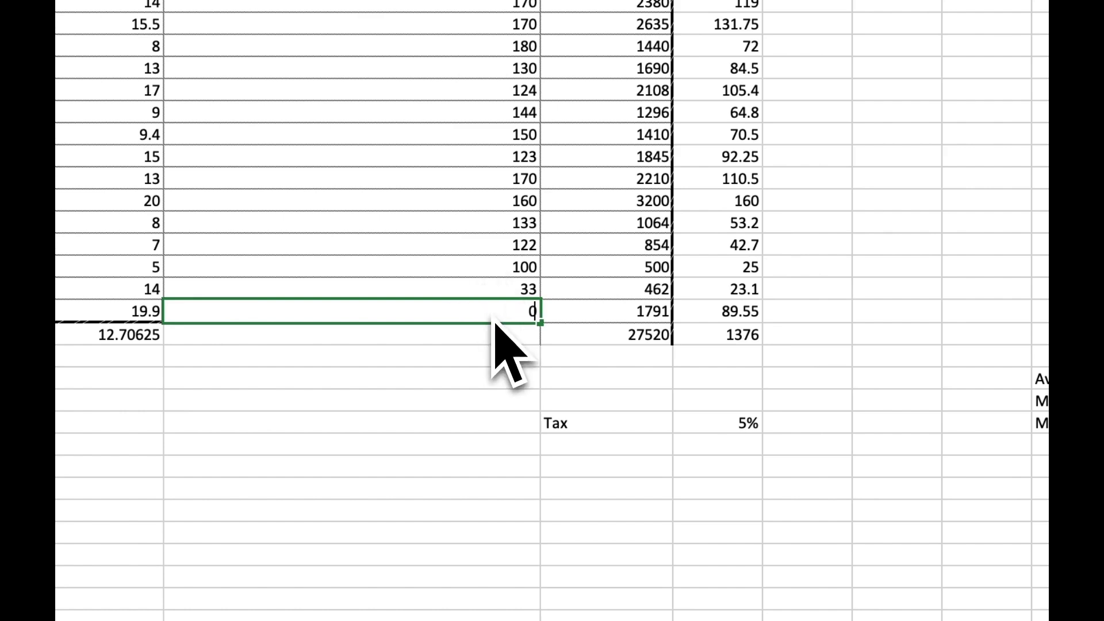
pyautogui.press('Return')
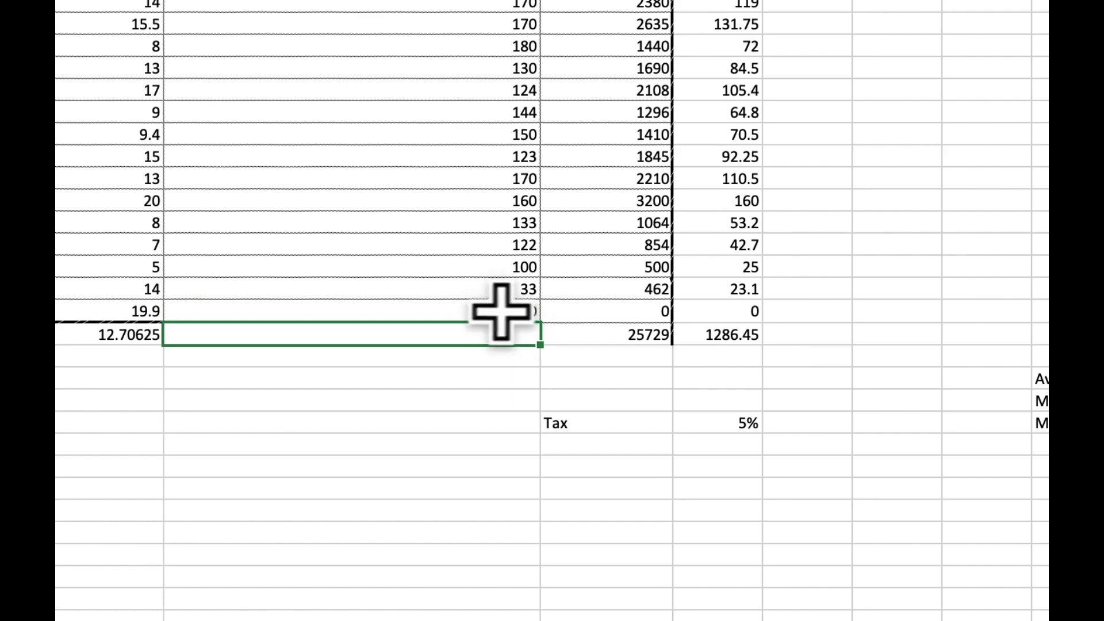
pyautogui.click(611, 315)
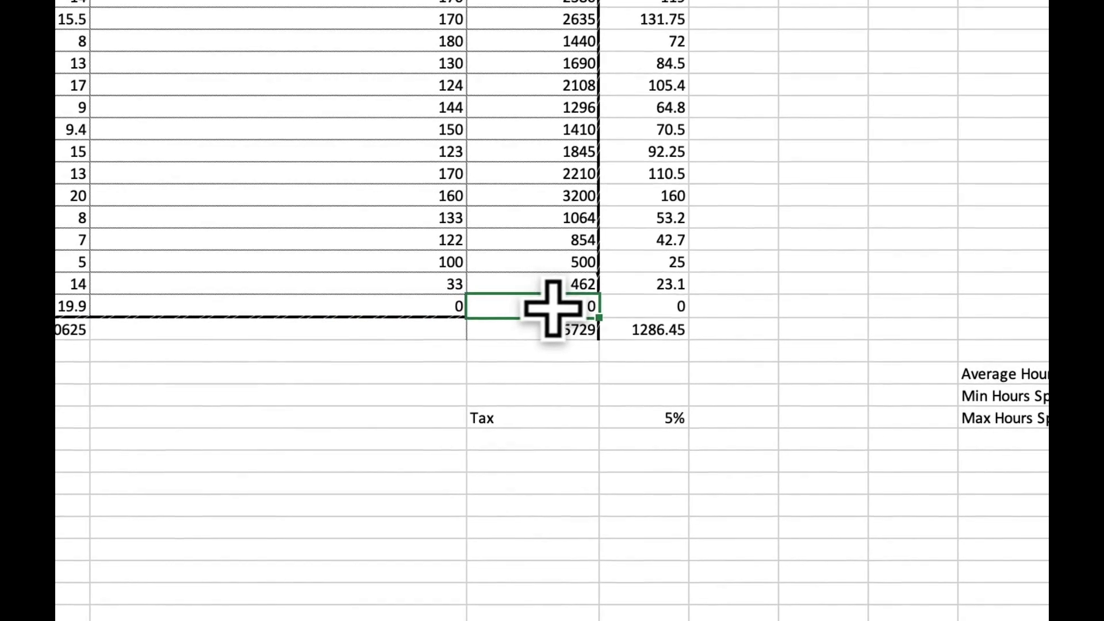
pyautogui.click(655, 306)
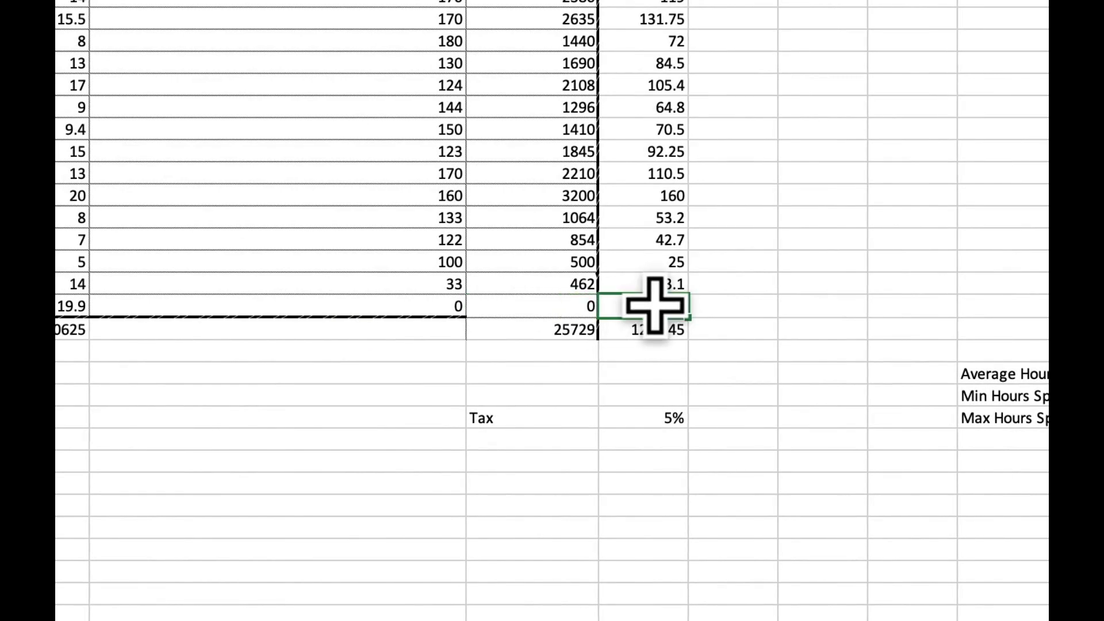
pyautogui.click(550, 305)
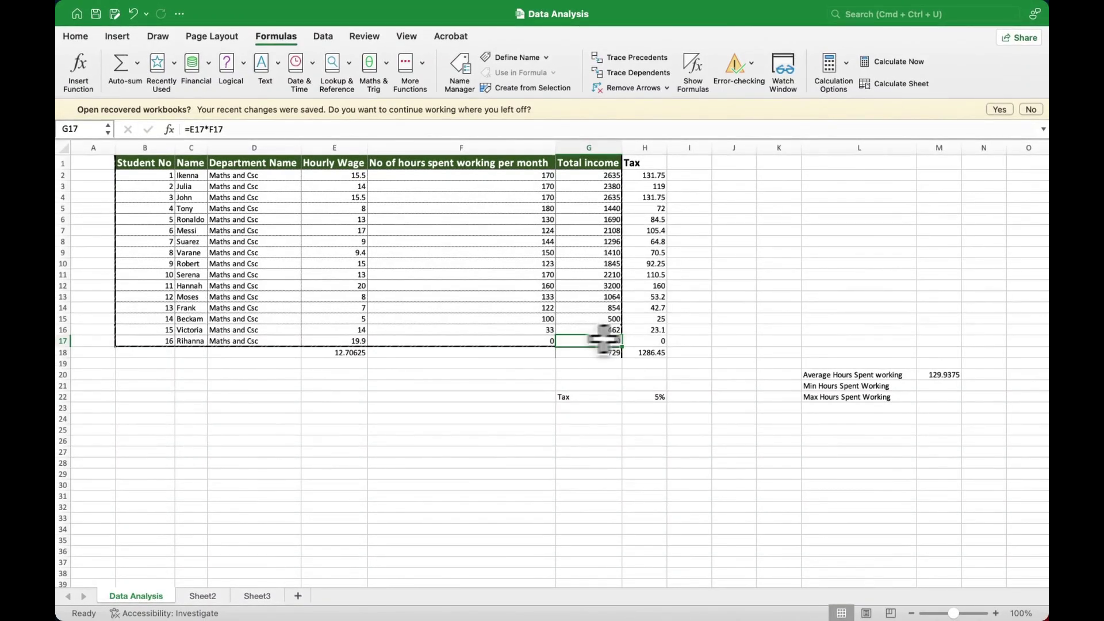
# Enter the label "How Many People Worked" in L23, below the Max Hours Spent Working label
pyautogui.click(832, 406)
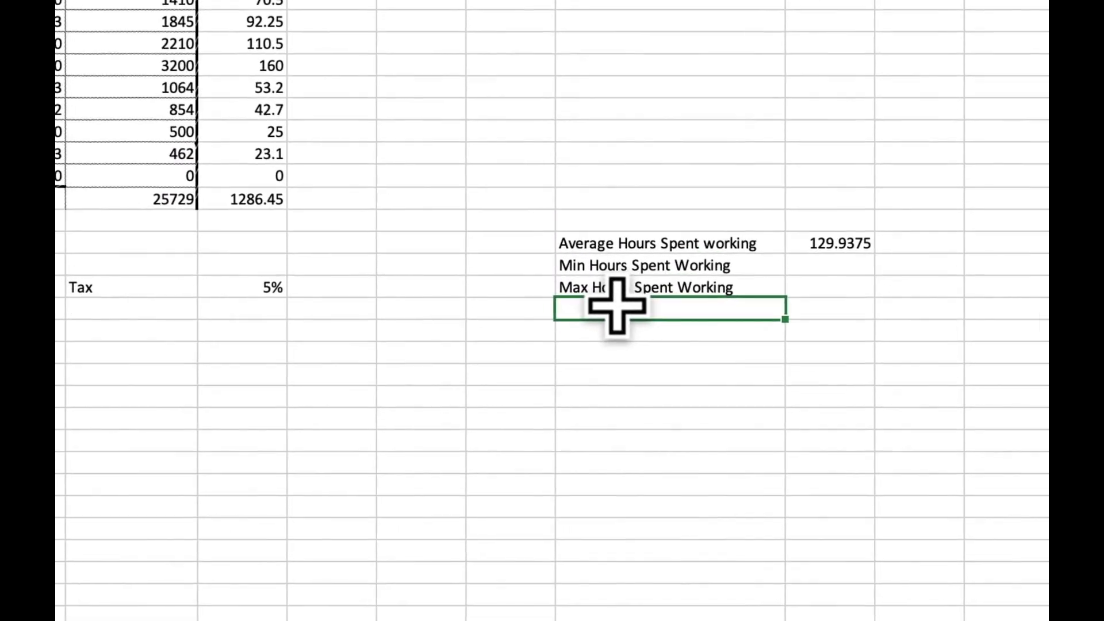
pyautogui.write('How Many')
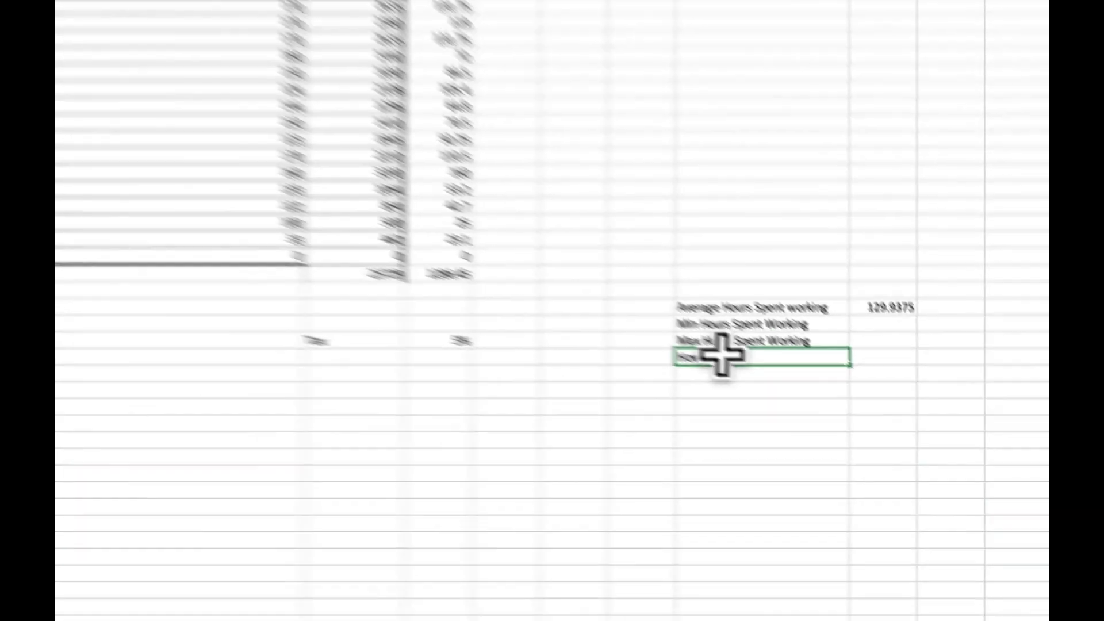
pyautogui.write(' People')
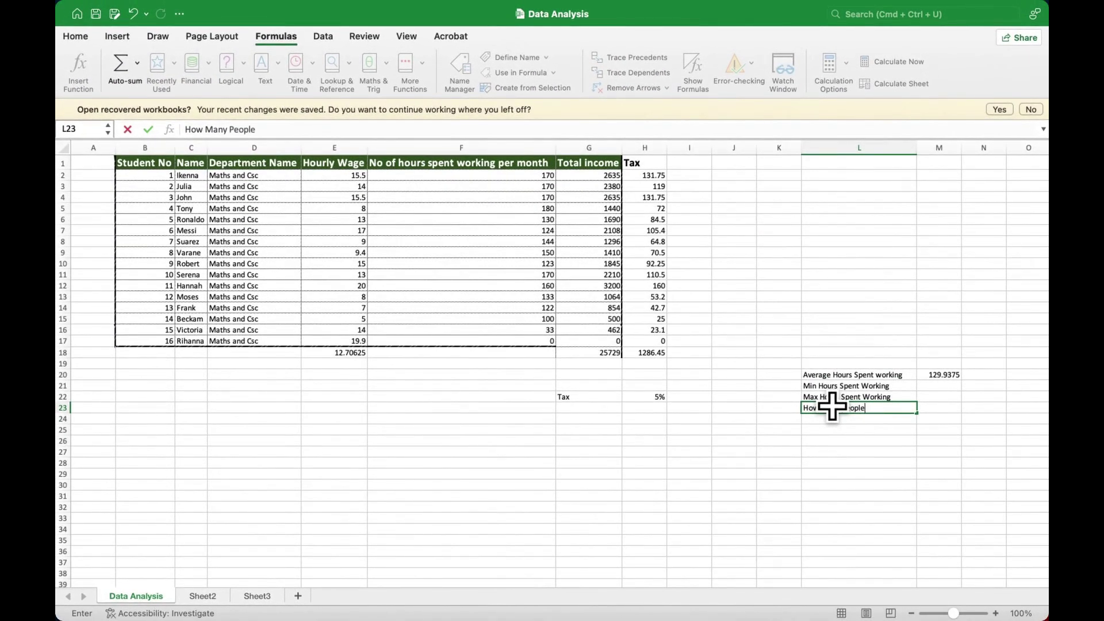
pyautogui.write(' Worked')
pyautogui.press('Return')
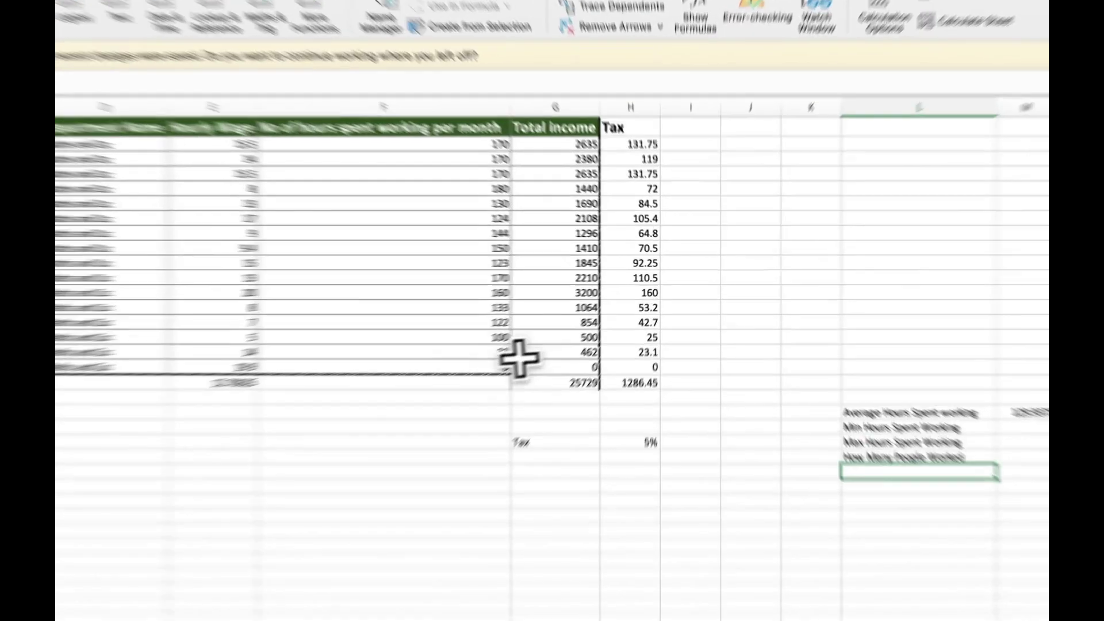
# Clear the last student's working hours in F17 so that the cell is empty
pyautogui.click(544, 339)
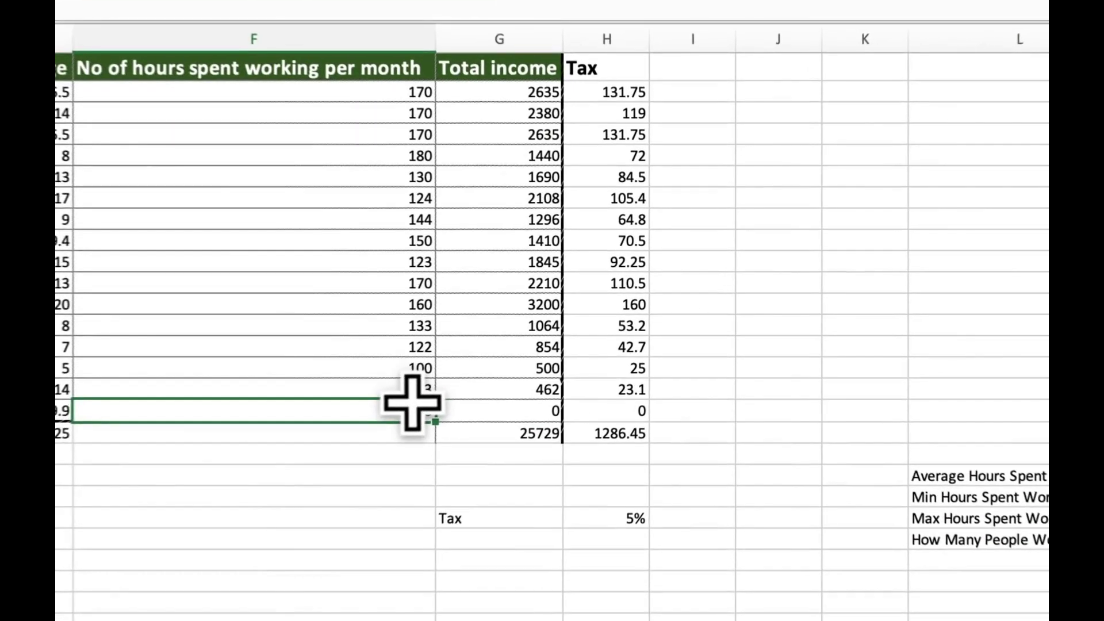
pyautogui.hotkey('ctrl', 'c')
pyautogui.click(401, 456)
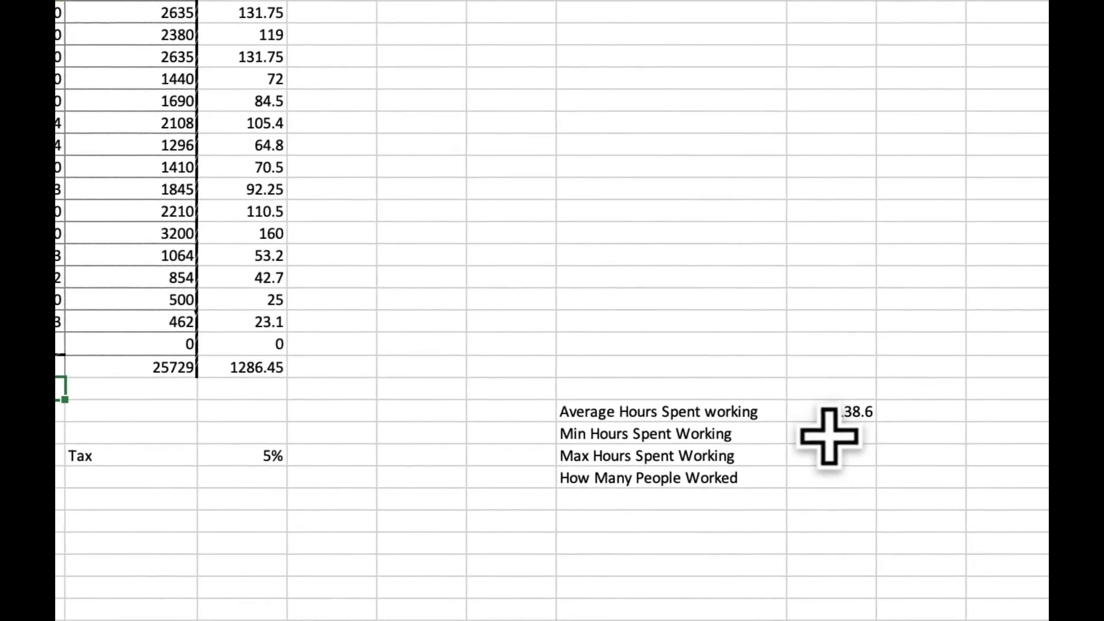
# Insert an AutoSum Min formula in M21 over the working hours range F2:F17 and check it against F16
pyautogui.click(828, 436)
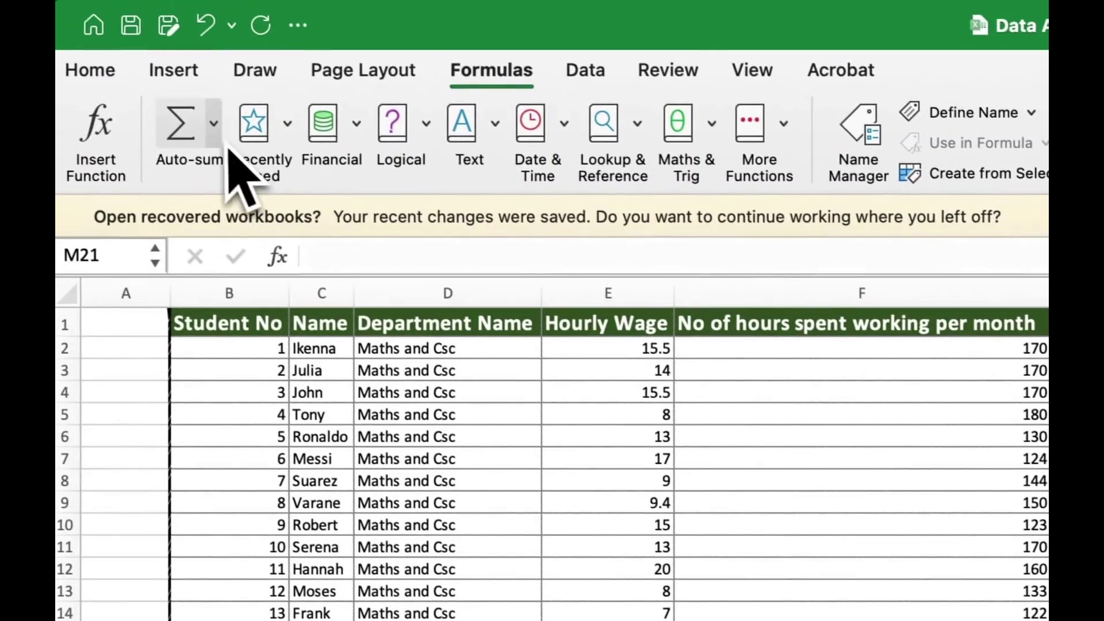
pyautogui.click(217, 140)
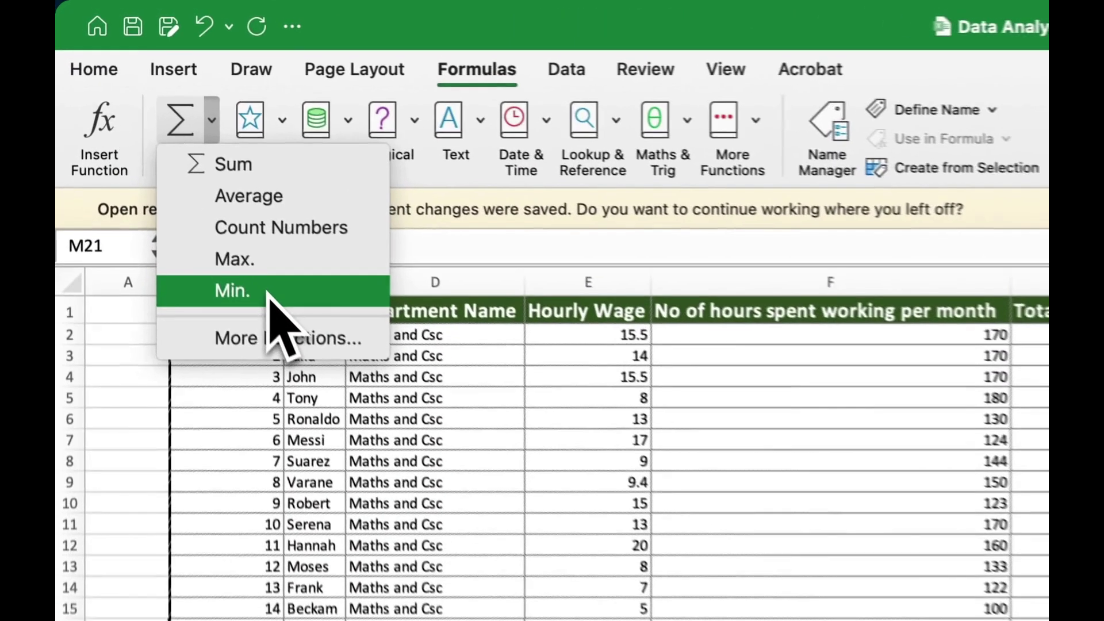
pyautogui.click(167, 154)
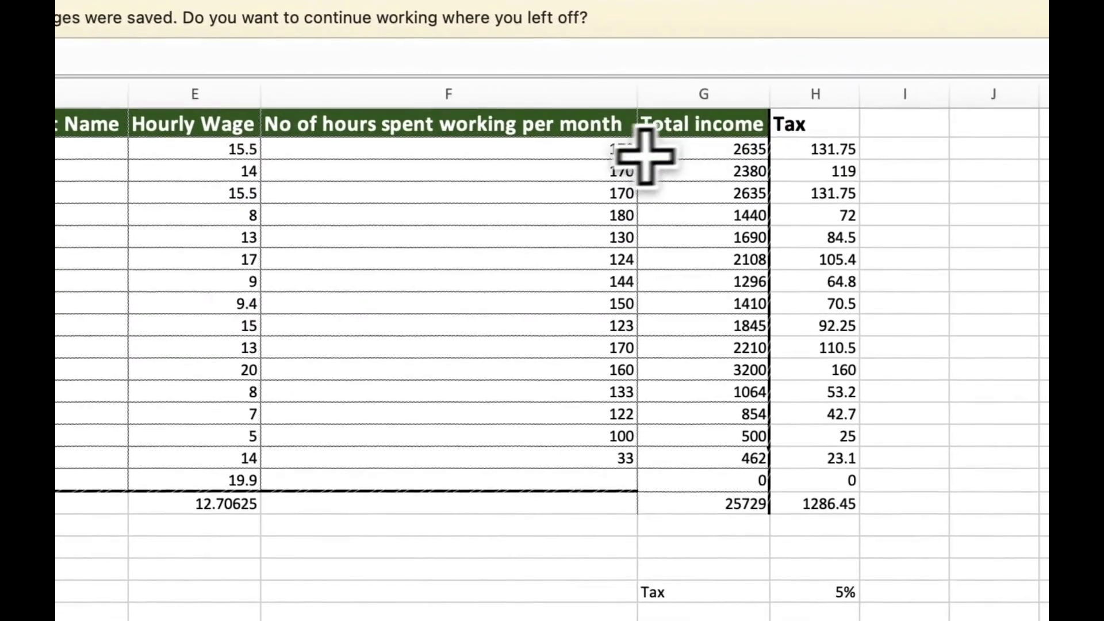
pyautogui.moveTo(615, 160); pyautogui.dragTo(614, 480)
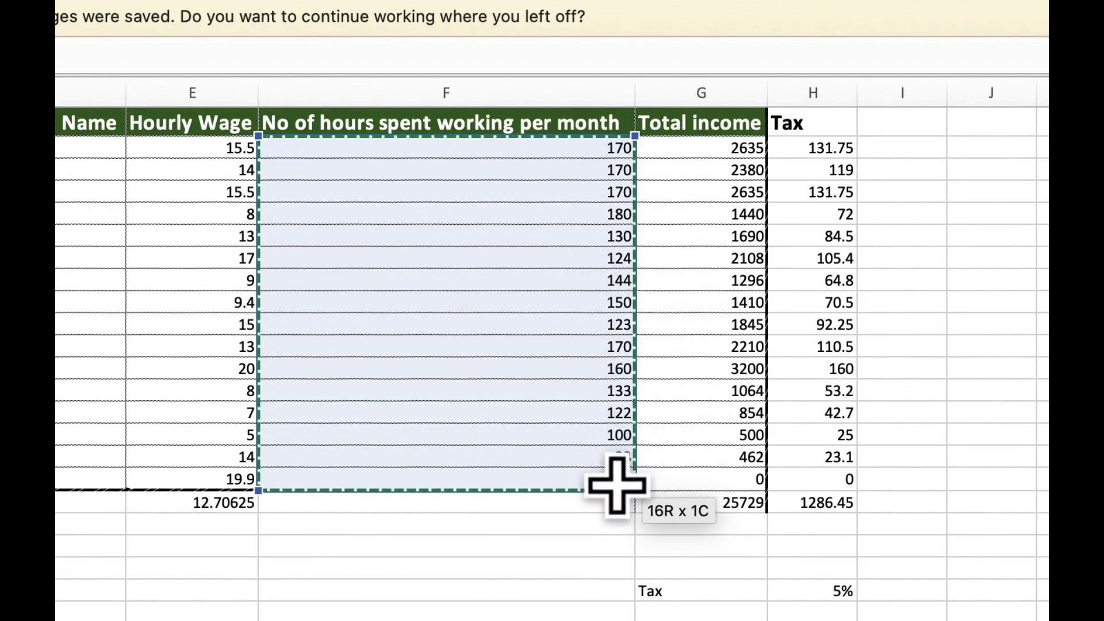
pyautogui.moveTo(616, 486); pyautogui.dragTo(613, 485)
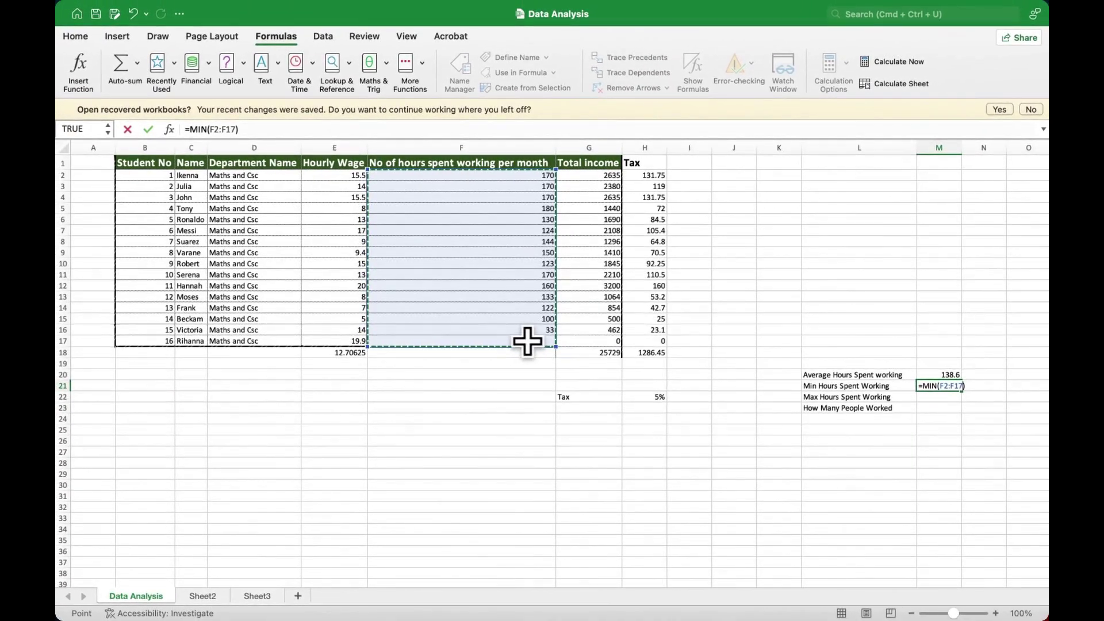
pyautogui.press('Return')
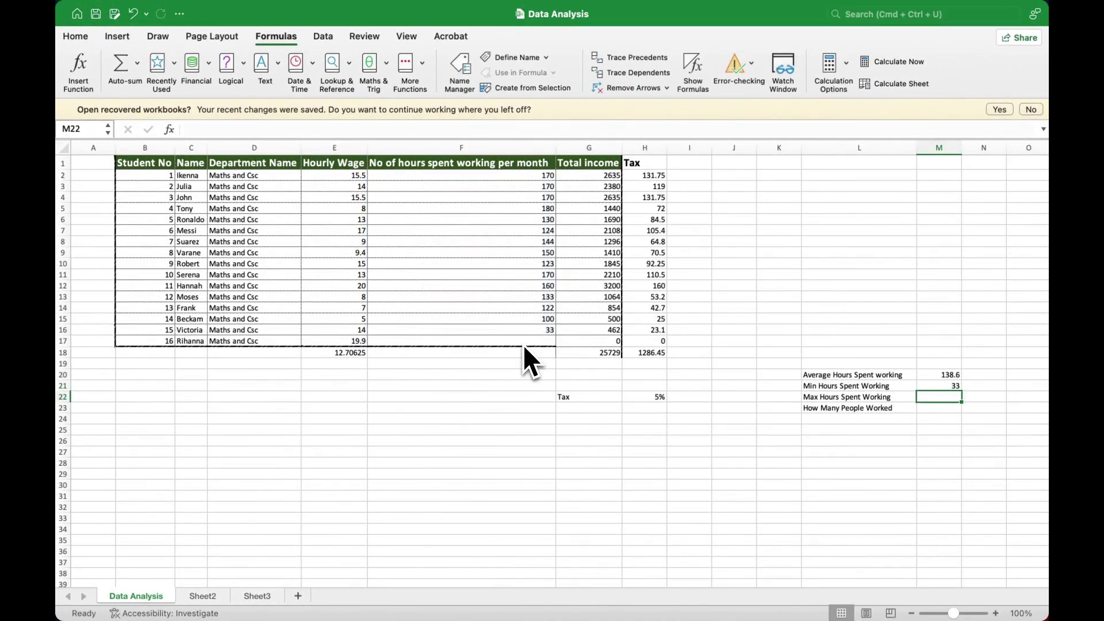
pyautogui.click(549, 328)
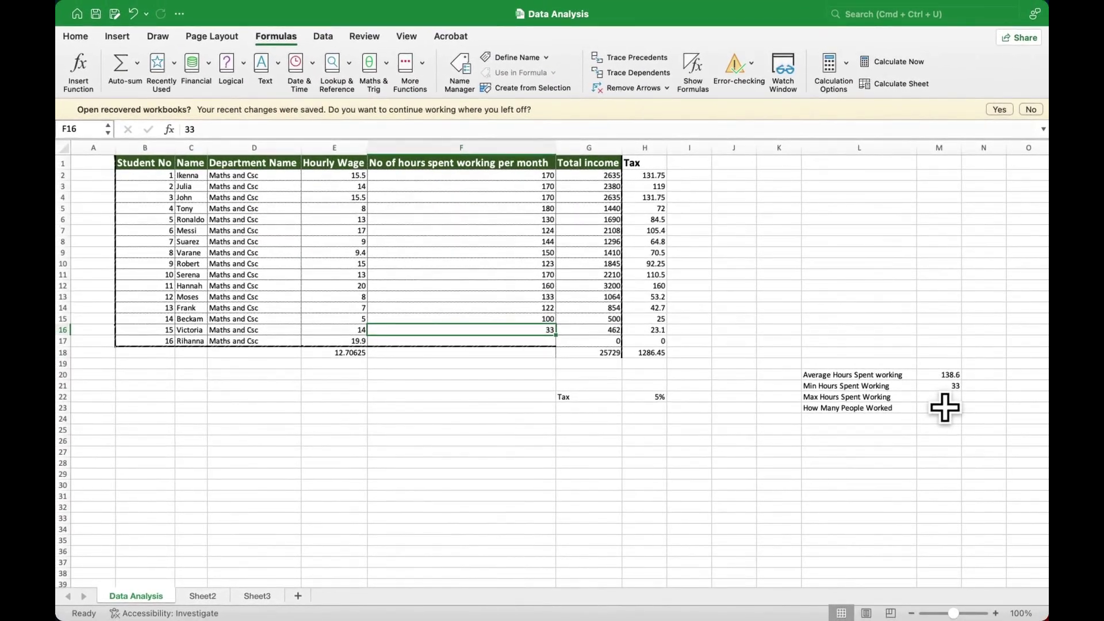
# Enter a MAX formula in M22 over the working hours range F2:F17, picking MAX from the function suggestions, and check it against F5
pyautogui.click(949, 397)
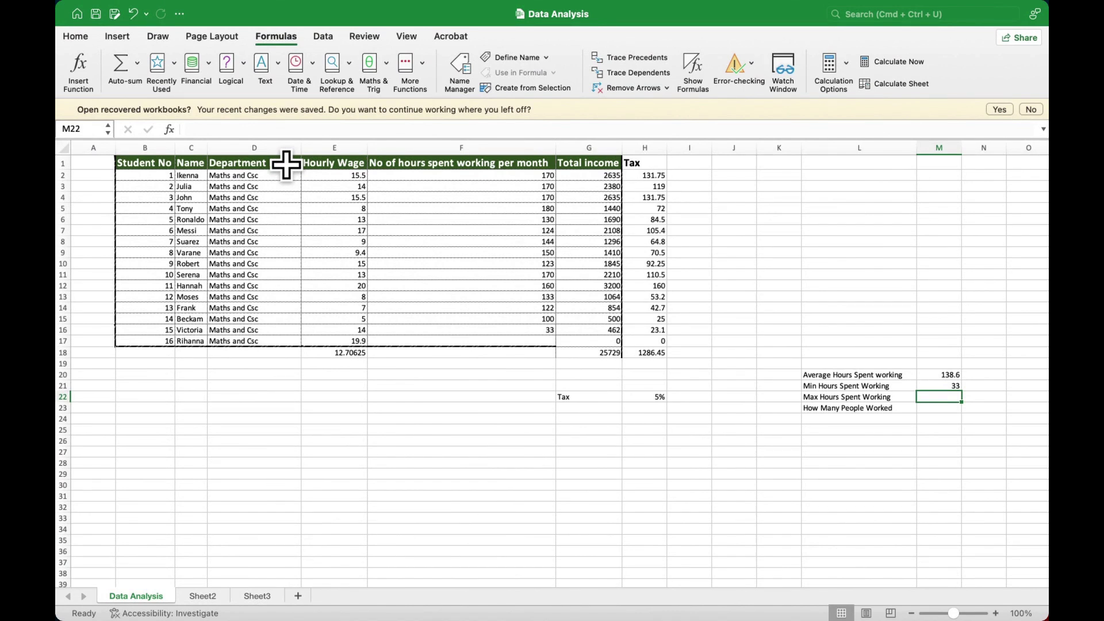
pyautogui.write('=')
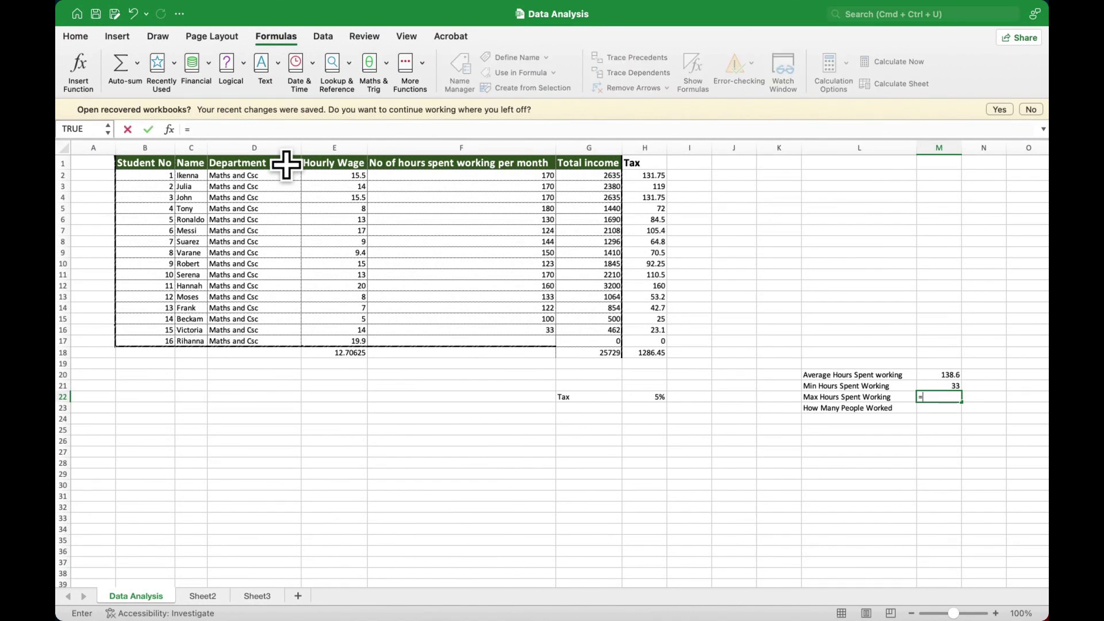
pyautogui.write('M')
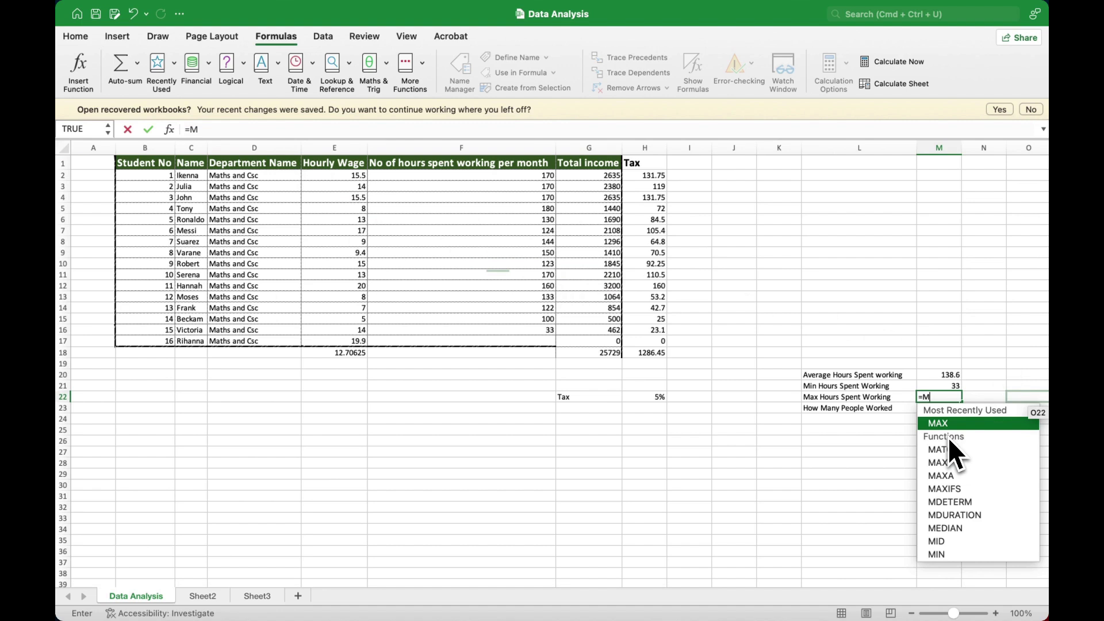
pyautogui.scroll(-2, 967, 536)
pyautogui.scroll(-5, 970, 540)
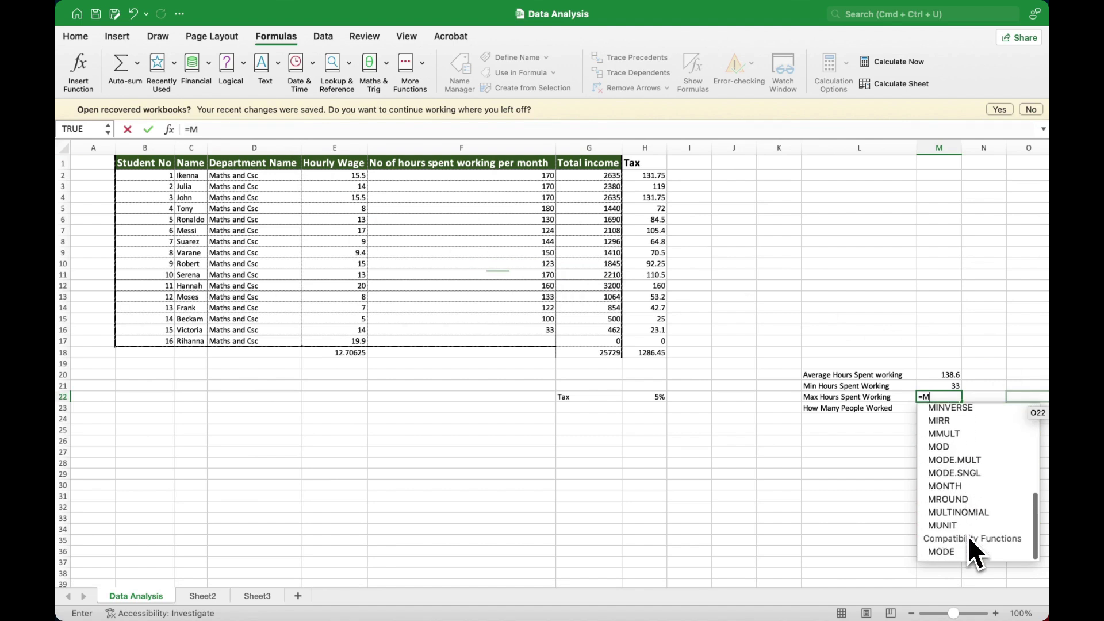
pyautogui.scroll(5, 967, 536)
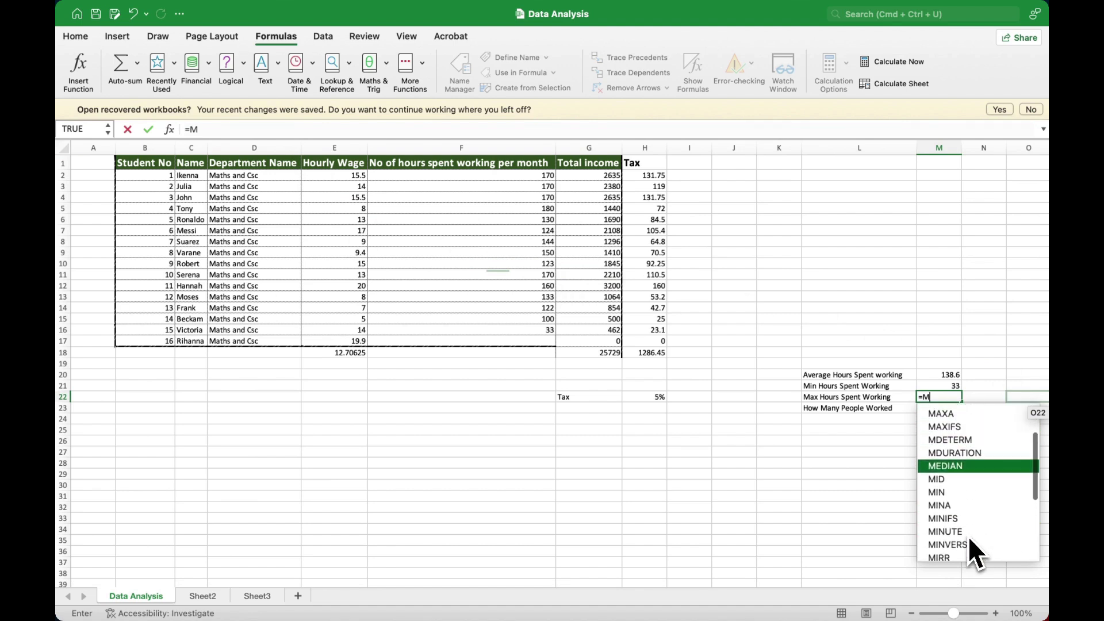
pyautogui.scroll(3, 953, 474)
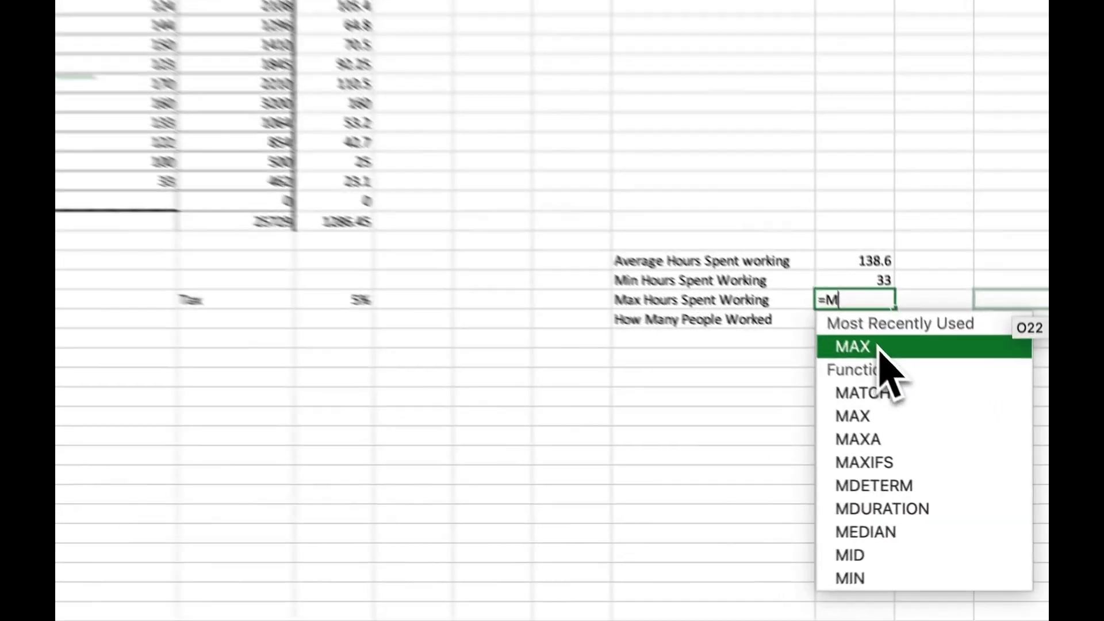
pyautogui.doubleClick(951, 424)
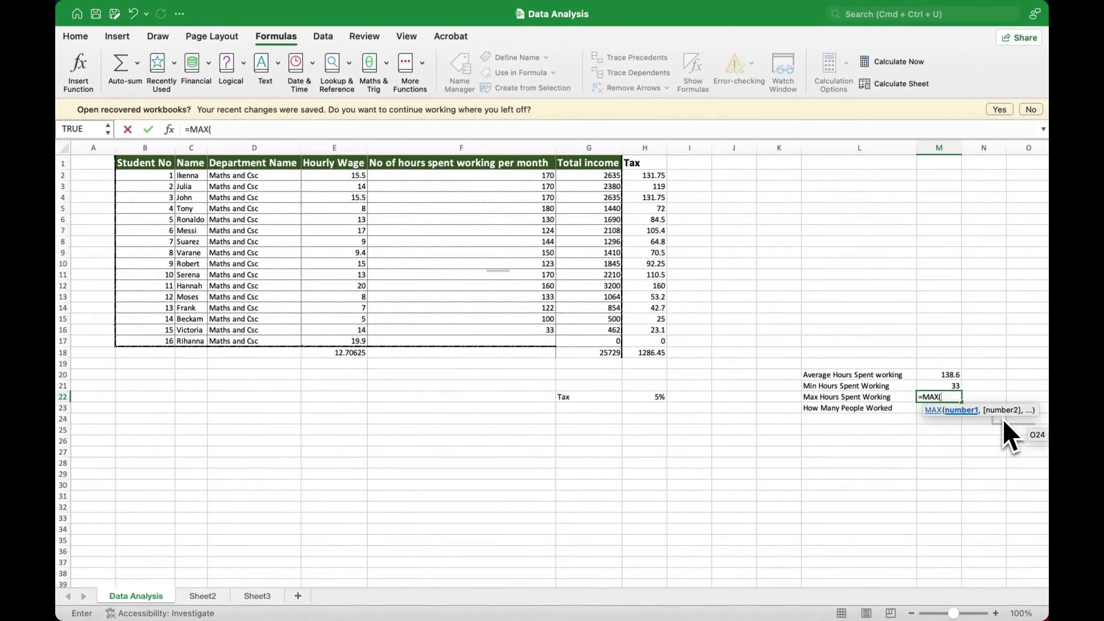
pyautogui.moveTo(547, 176); pyautogui.dragTo(536, 238)
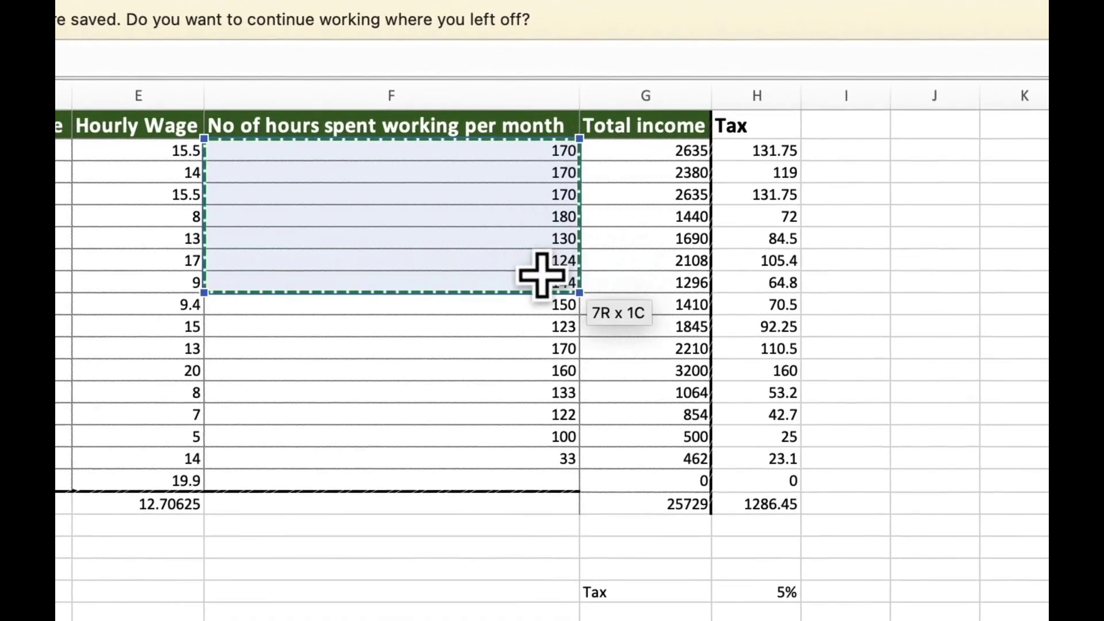
pyautogui.moveTo(540, 275); pyautogui.dragTo(560, 475)
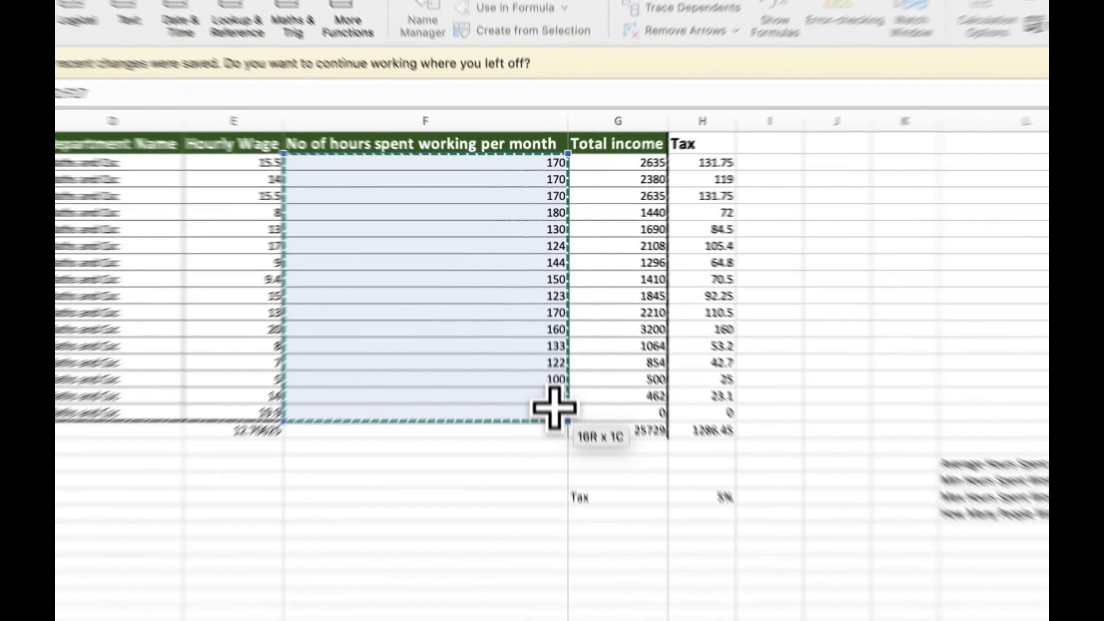
pyautogui.press('Return')
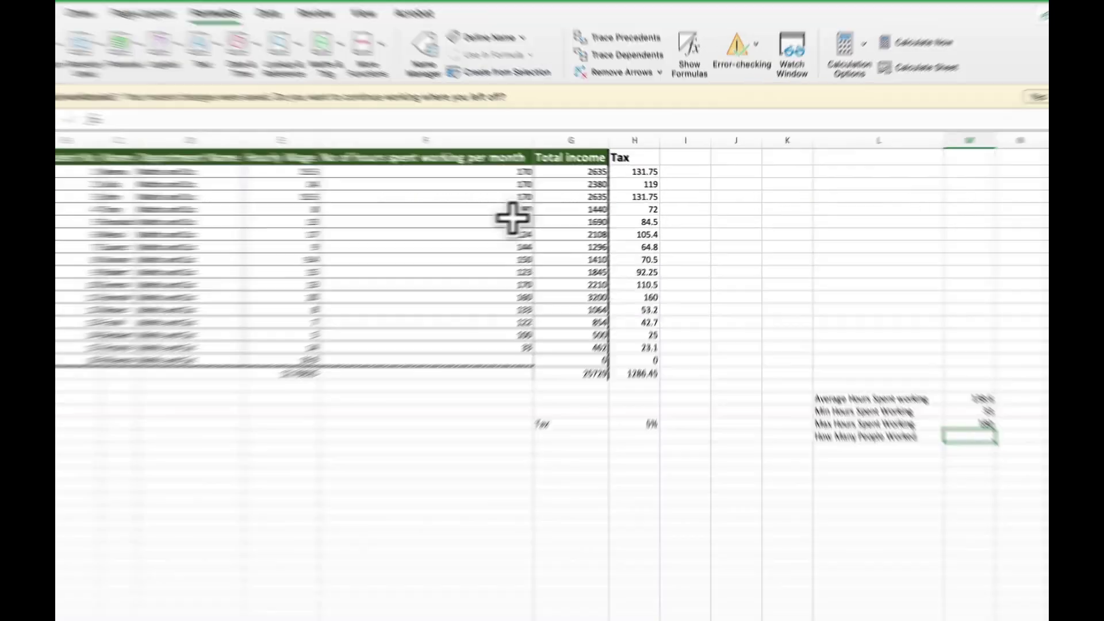
pyautogui.click(541, 209)
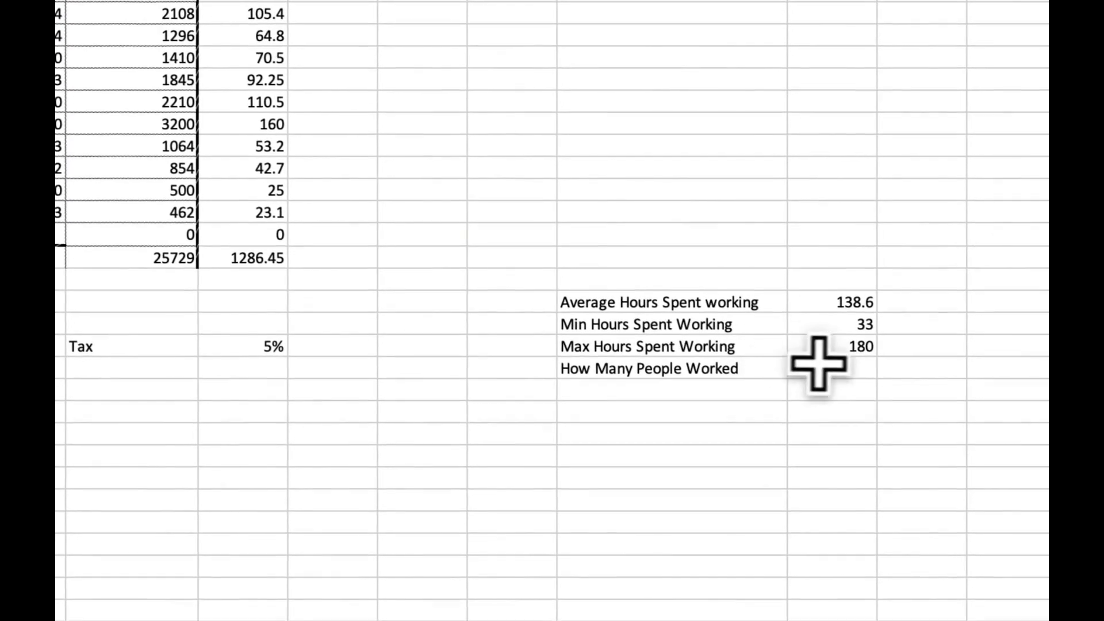
# Insert an AutoSum Count Numbers formula in M23 over the working hours range F2:F17
pyautogui.click(835, 366)
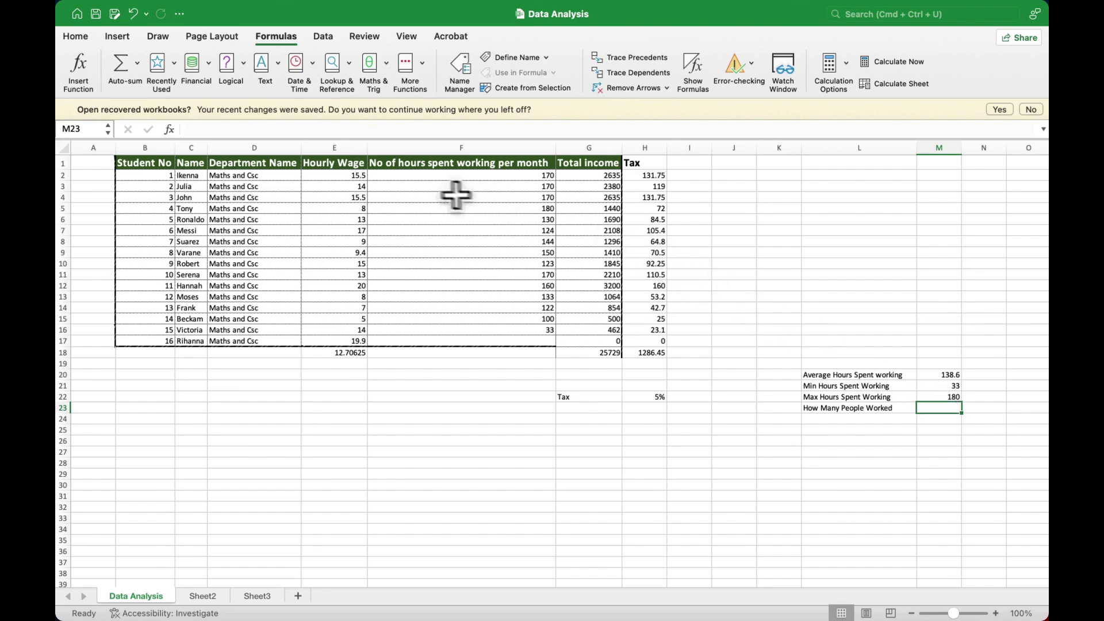
pyautogui.click(137, 63)
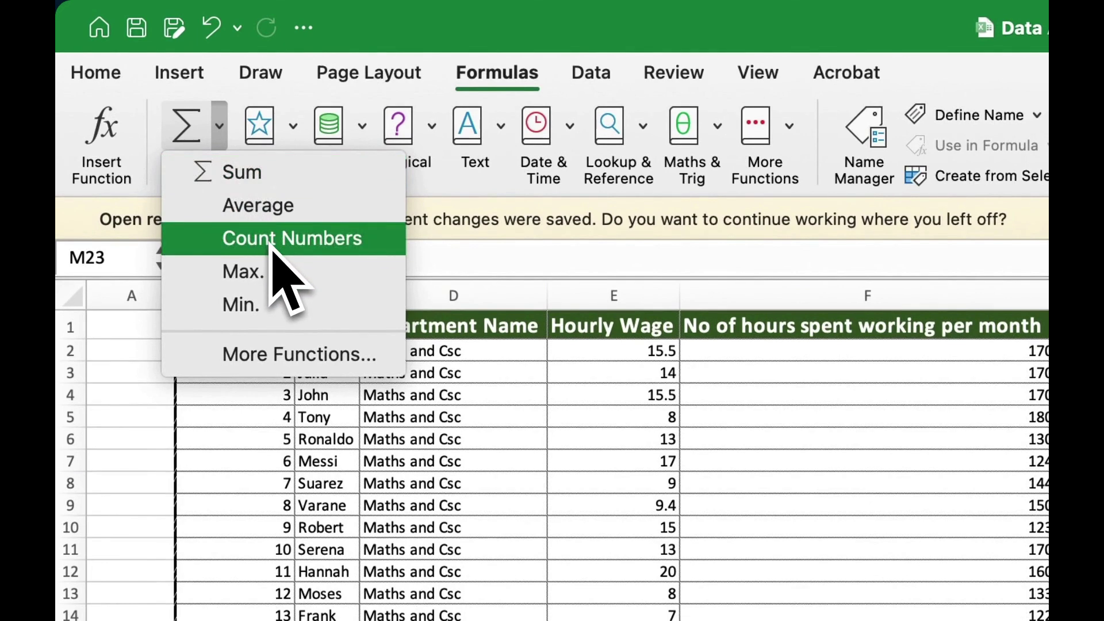
pyautogui.click(270, 240)
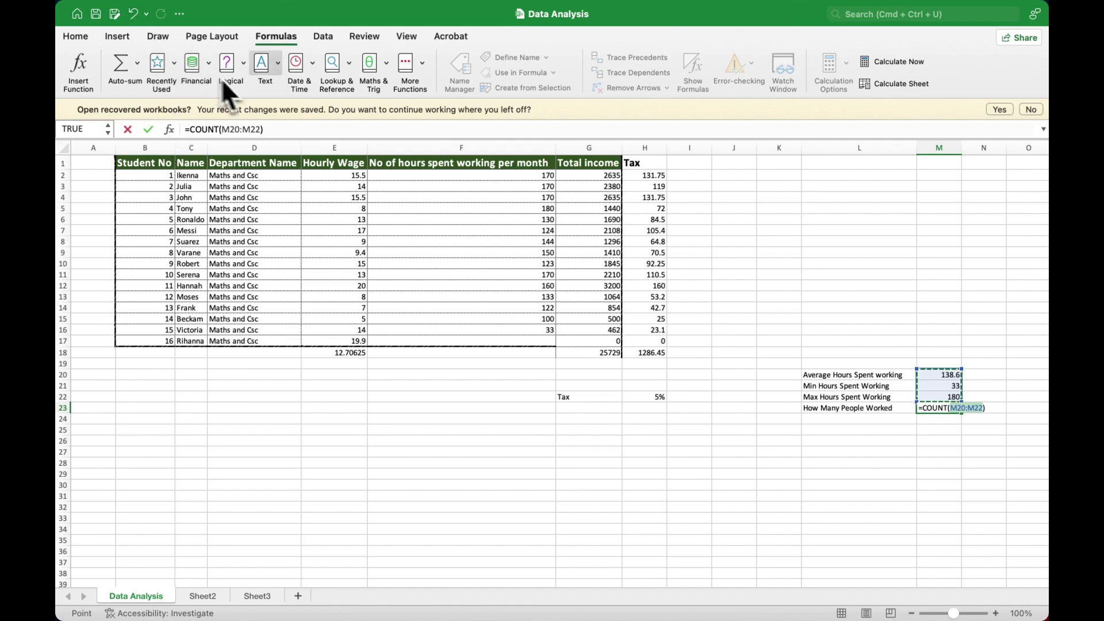
pyautogui.moveTo(492, 173); pyautogui.dragTo(499, 267)
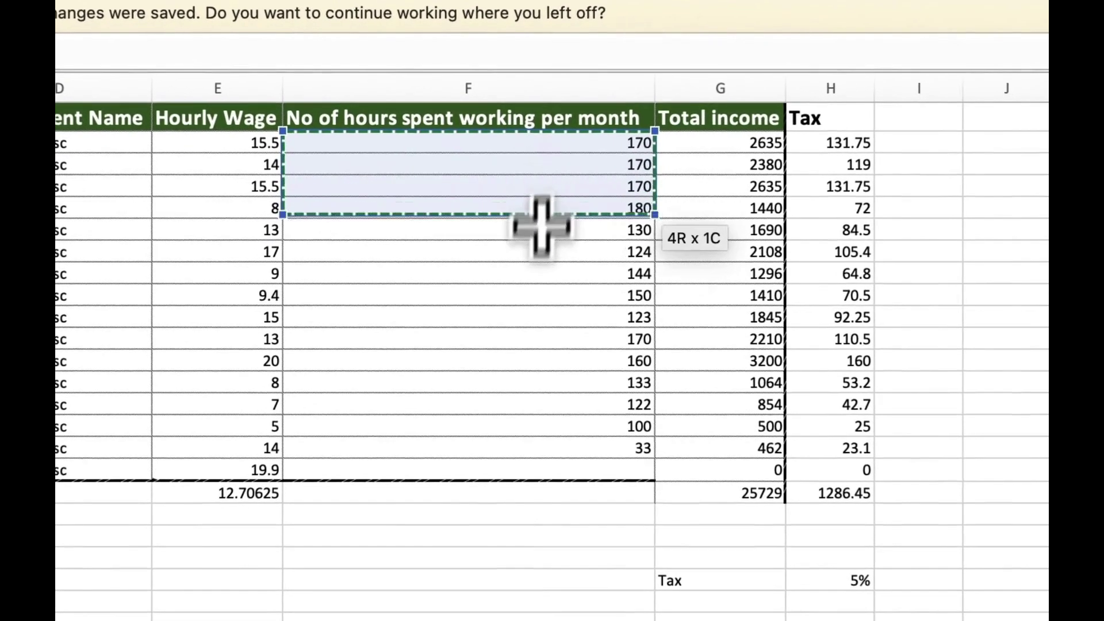
pyautogui.moveTo(545, 325); pyautogui.dragTo(567, 476)
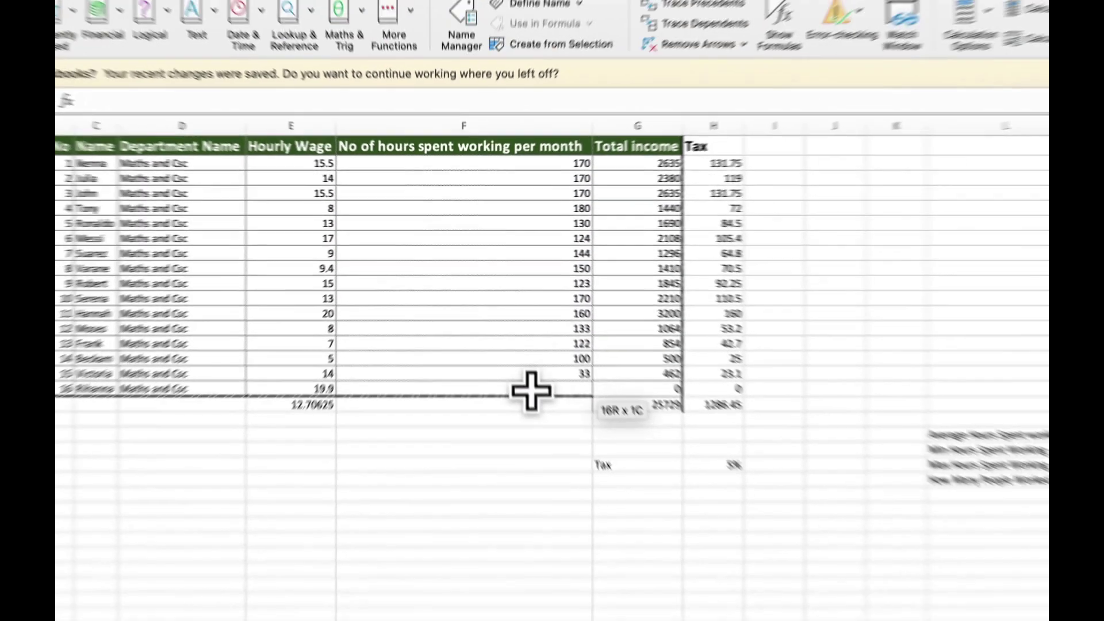
pyautogui.press('Return')
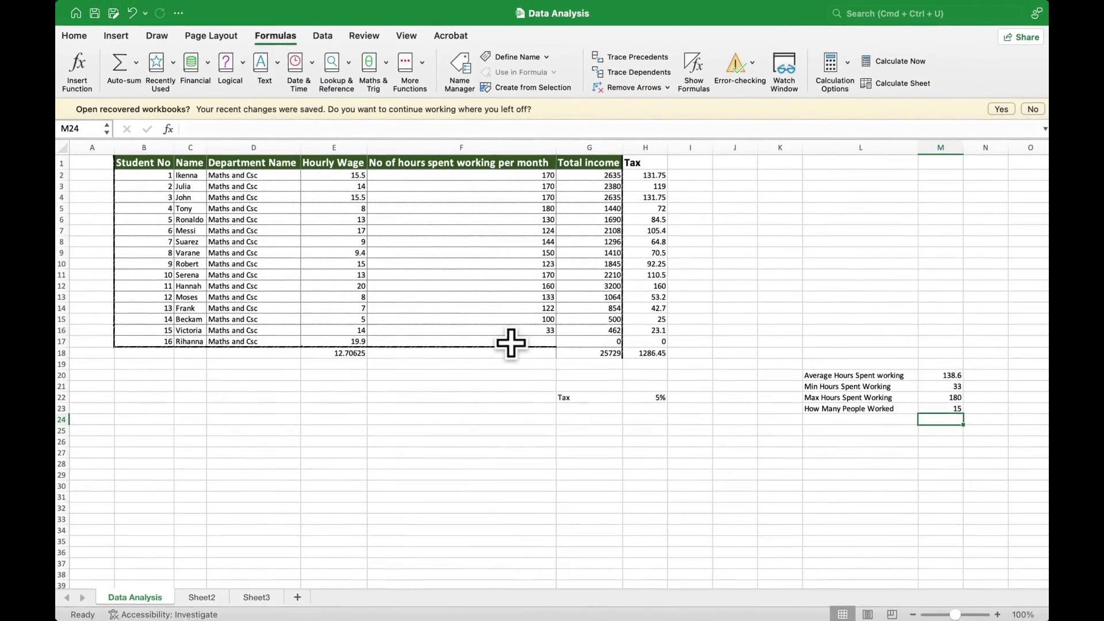
pyautogui.click(942, 408)
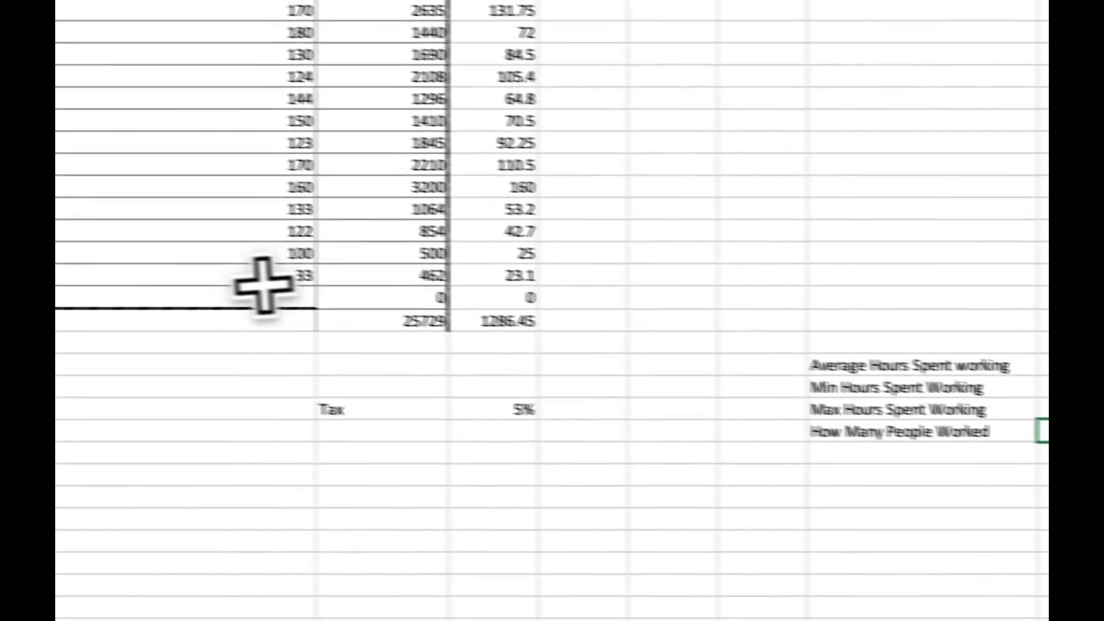
# Set the last student's working hours in F17 to 2 and check the people count in M23
pyautogui.click(287, 296)
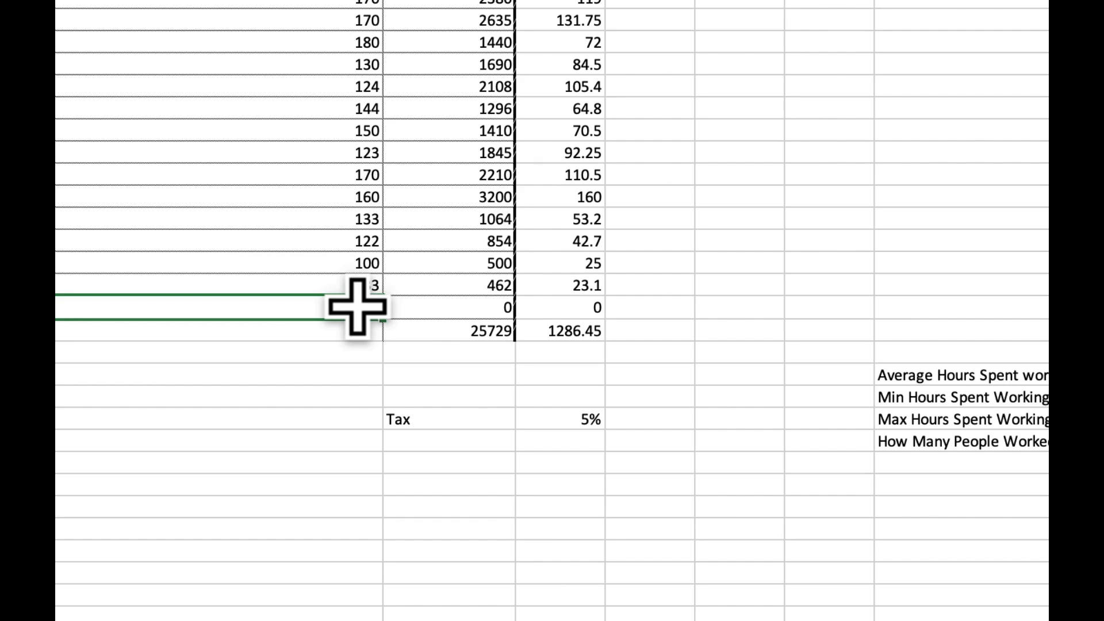
pyautogui.press('Return')
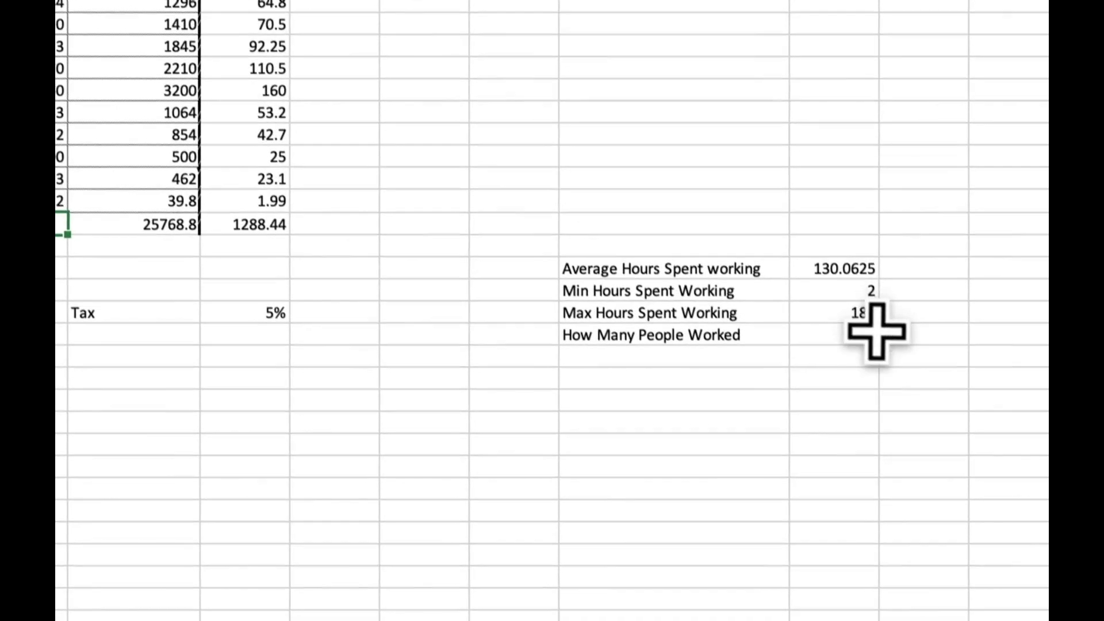
pyautogui.click(861, 316)
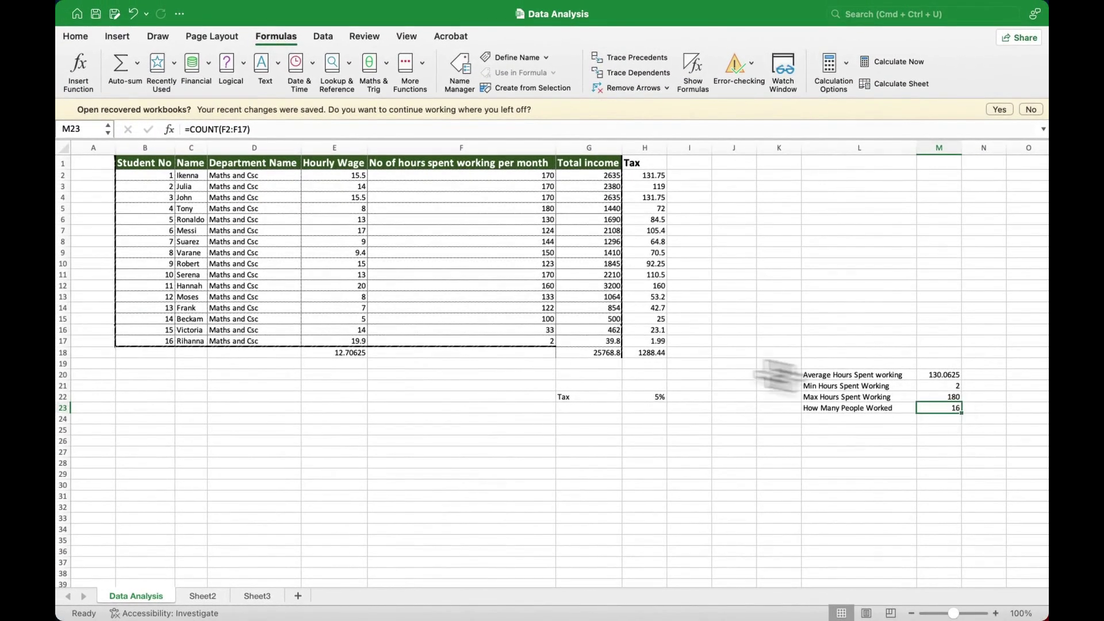
pyautogui.click(545, 343)
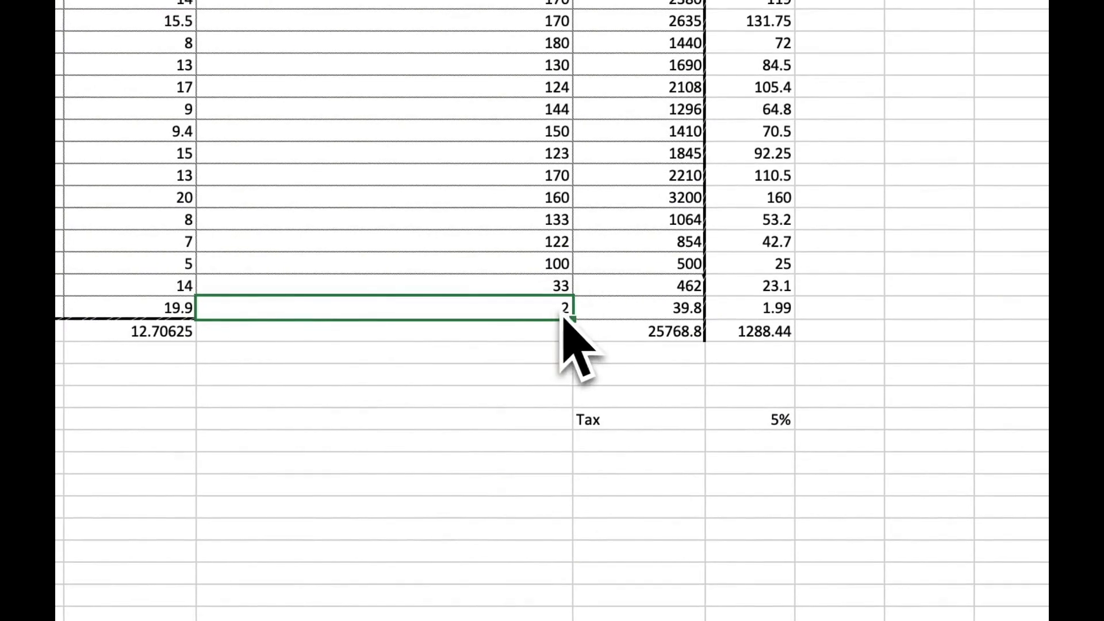